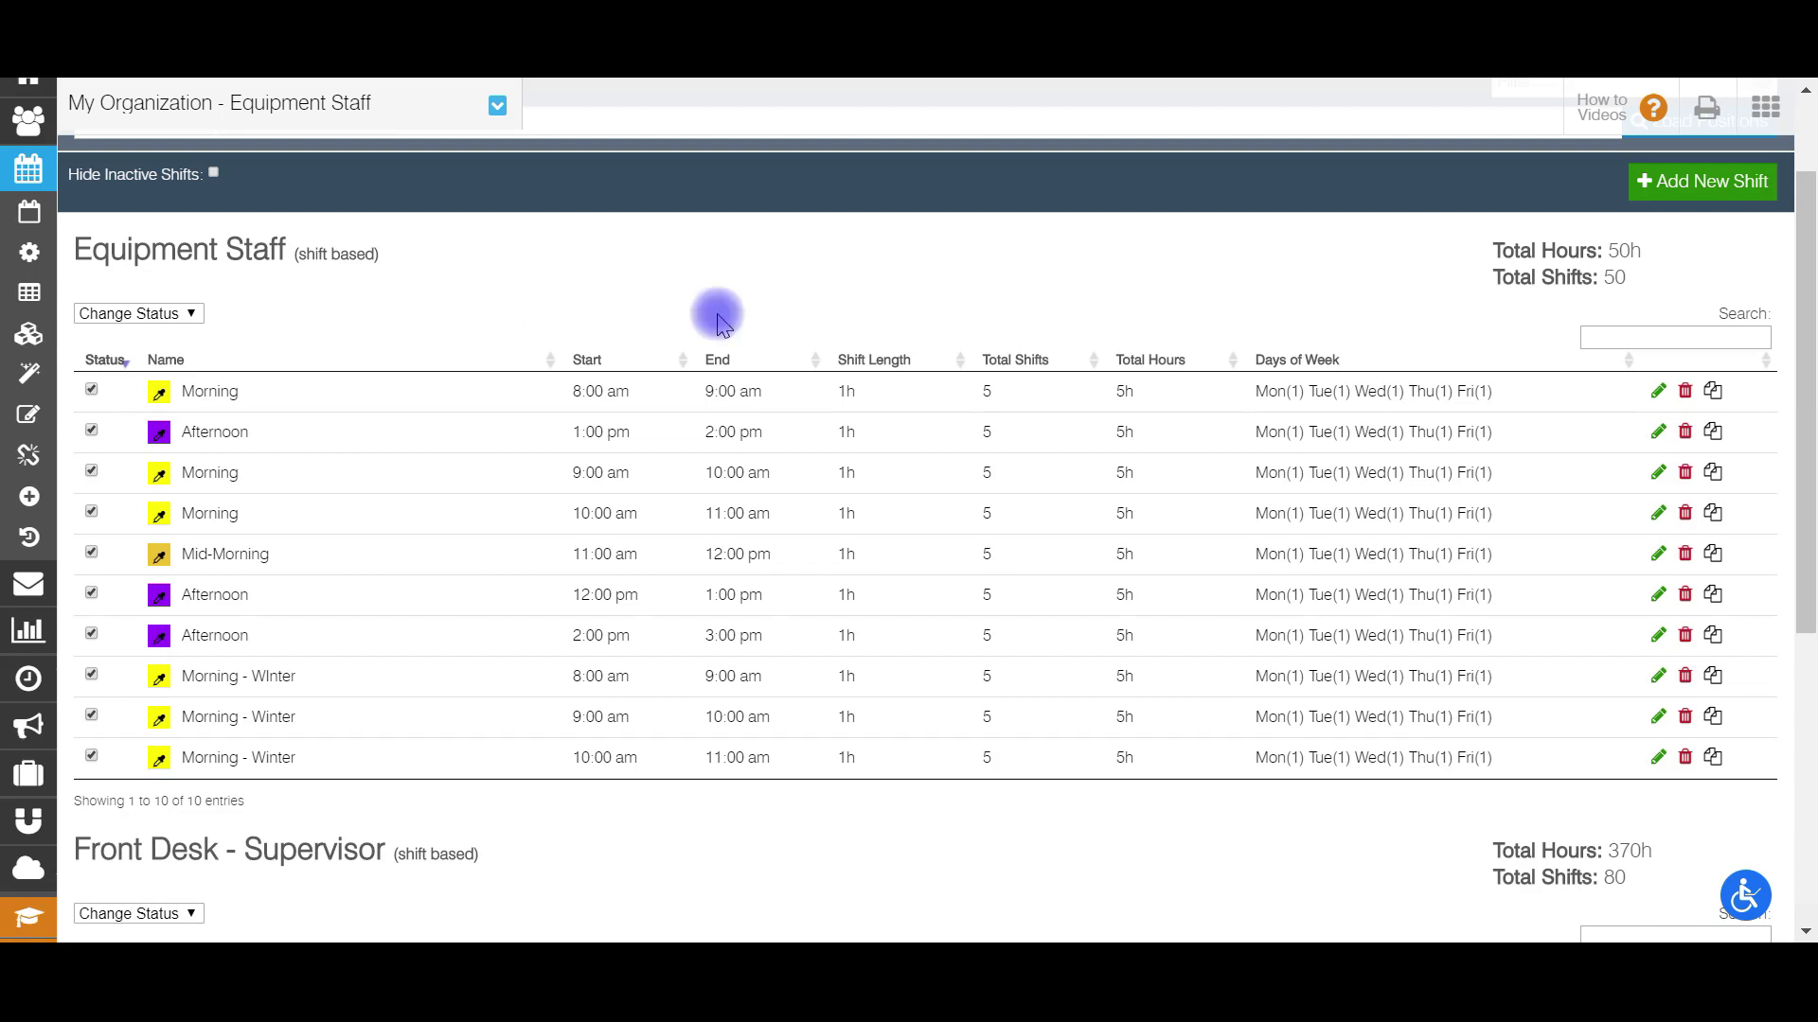
Open the shift templates and load the Equipment Staff and Front Desk - Supervisor positions.
mouse_move(43, 293)
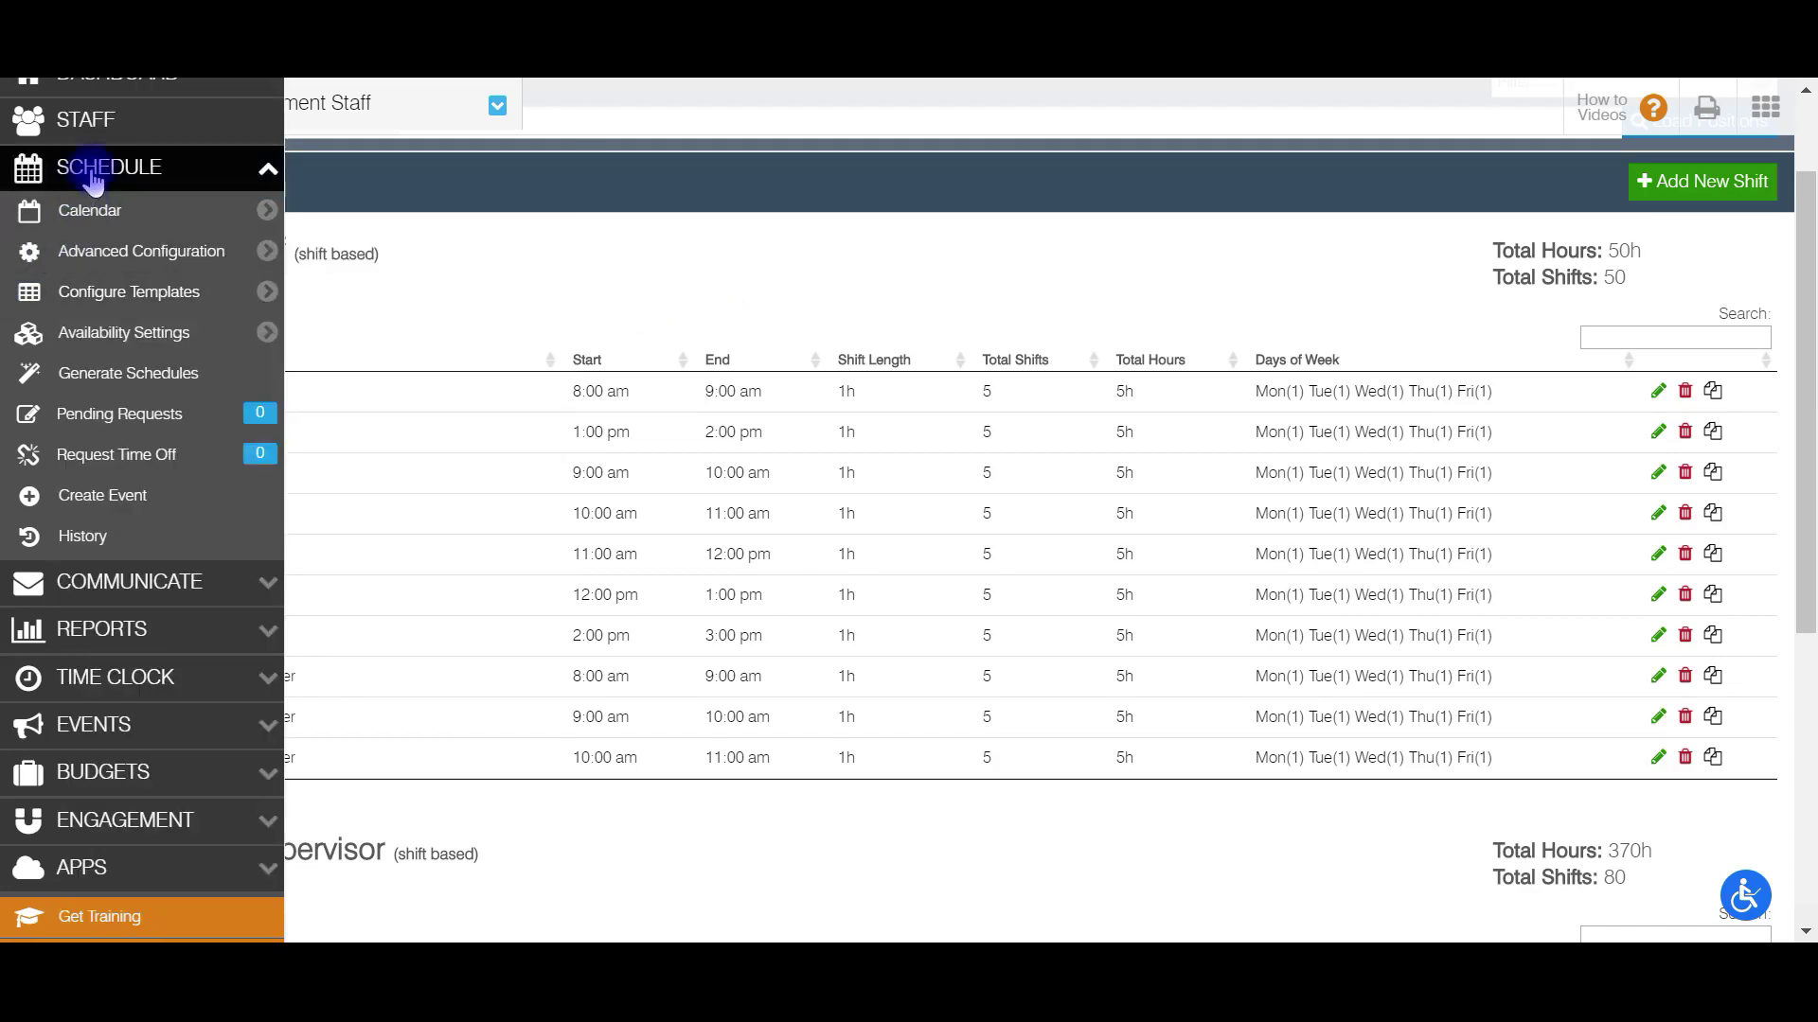
mouse_move(146, 308)
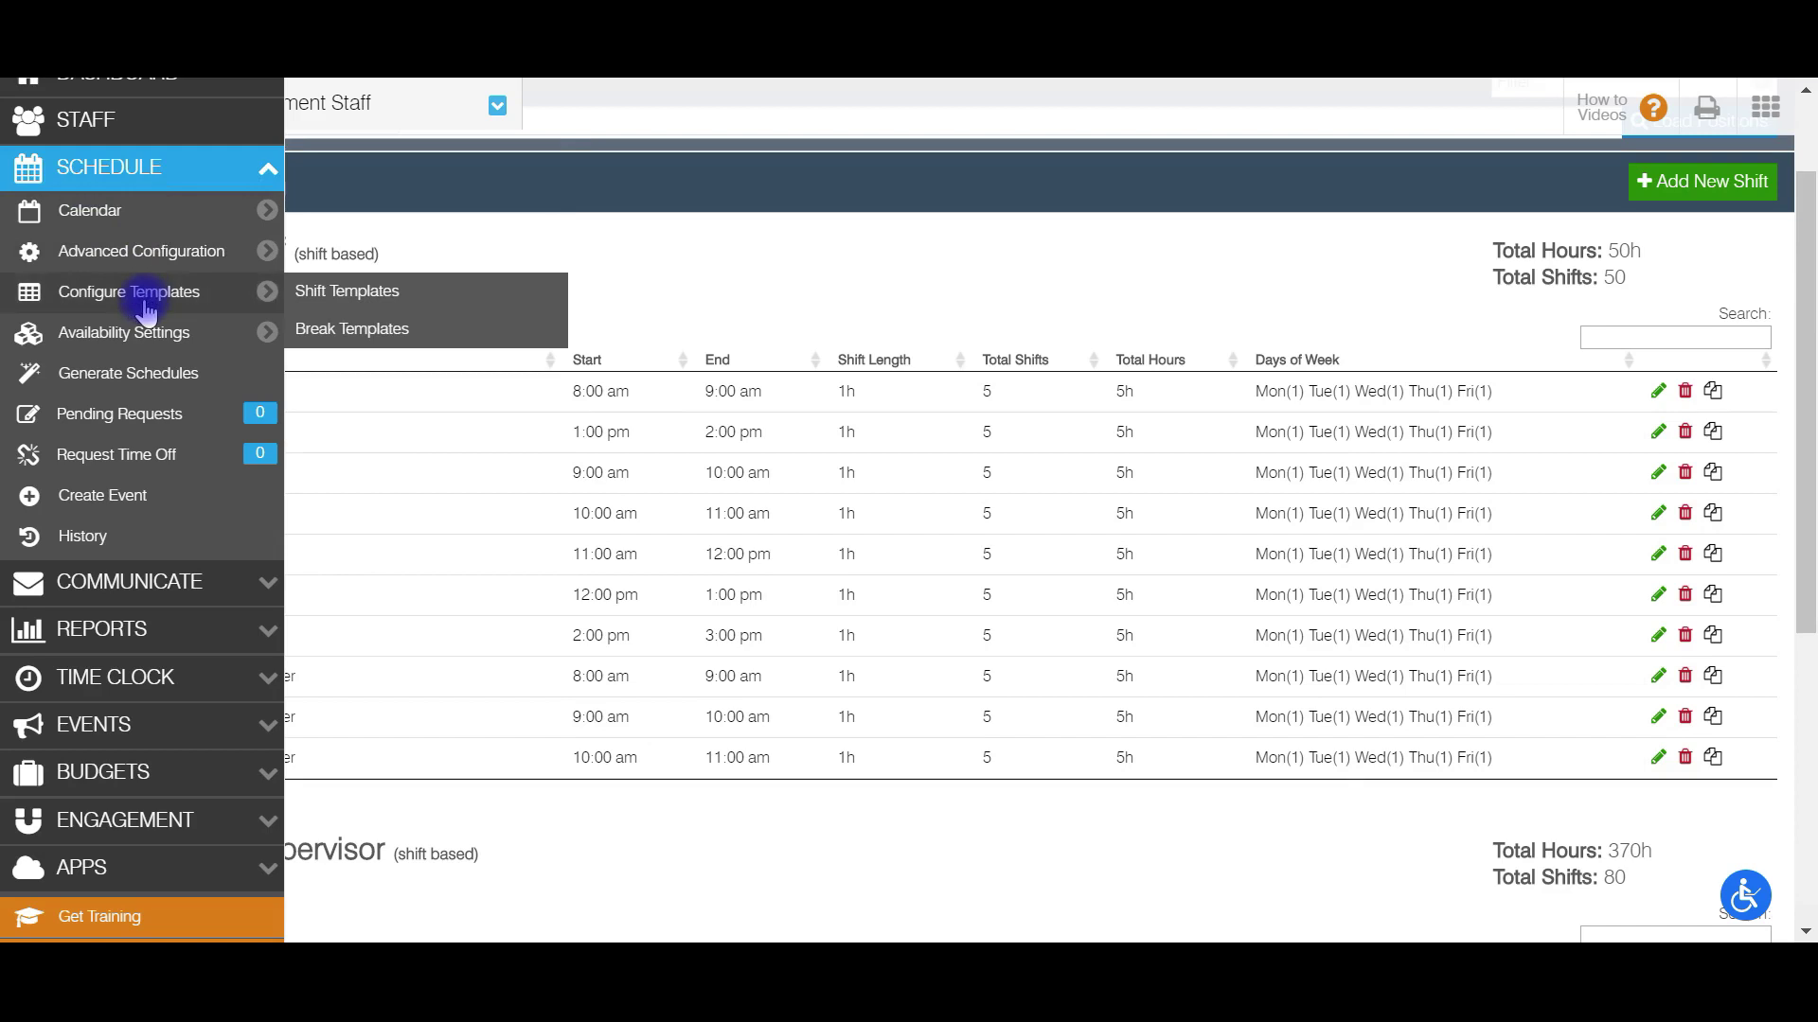
left_click(365, 291)
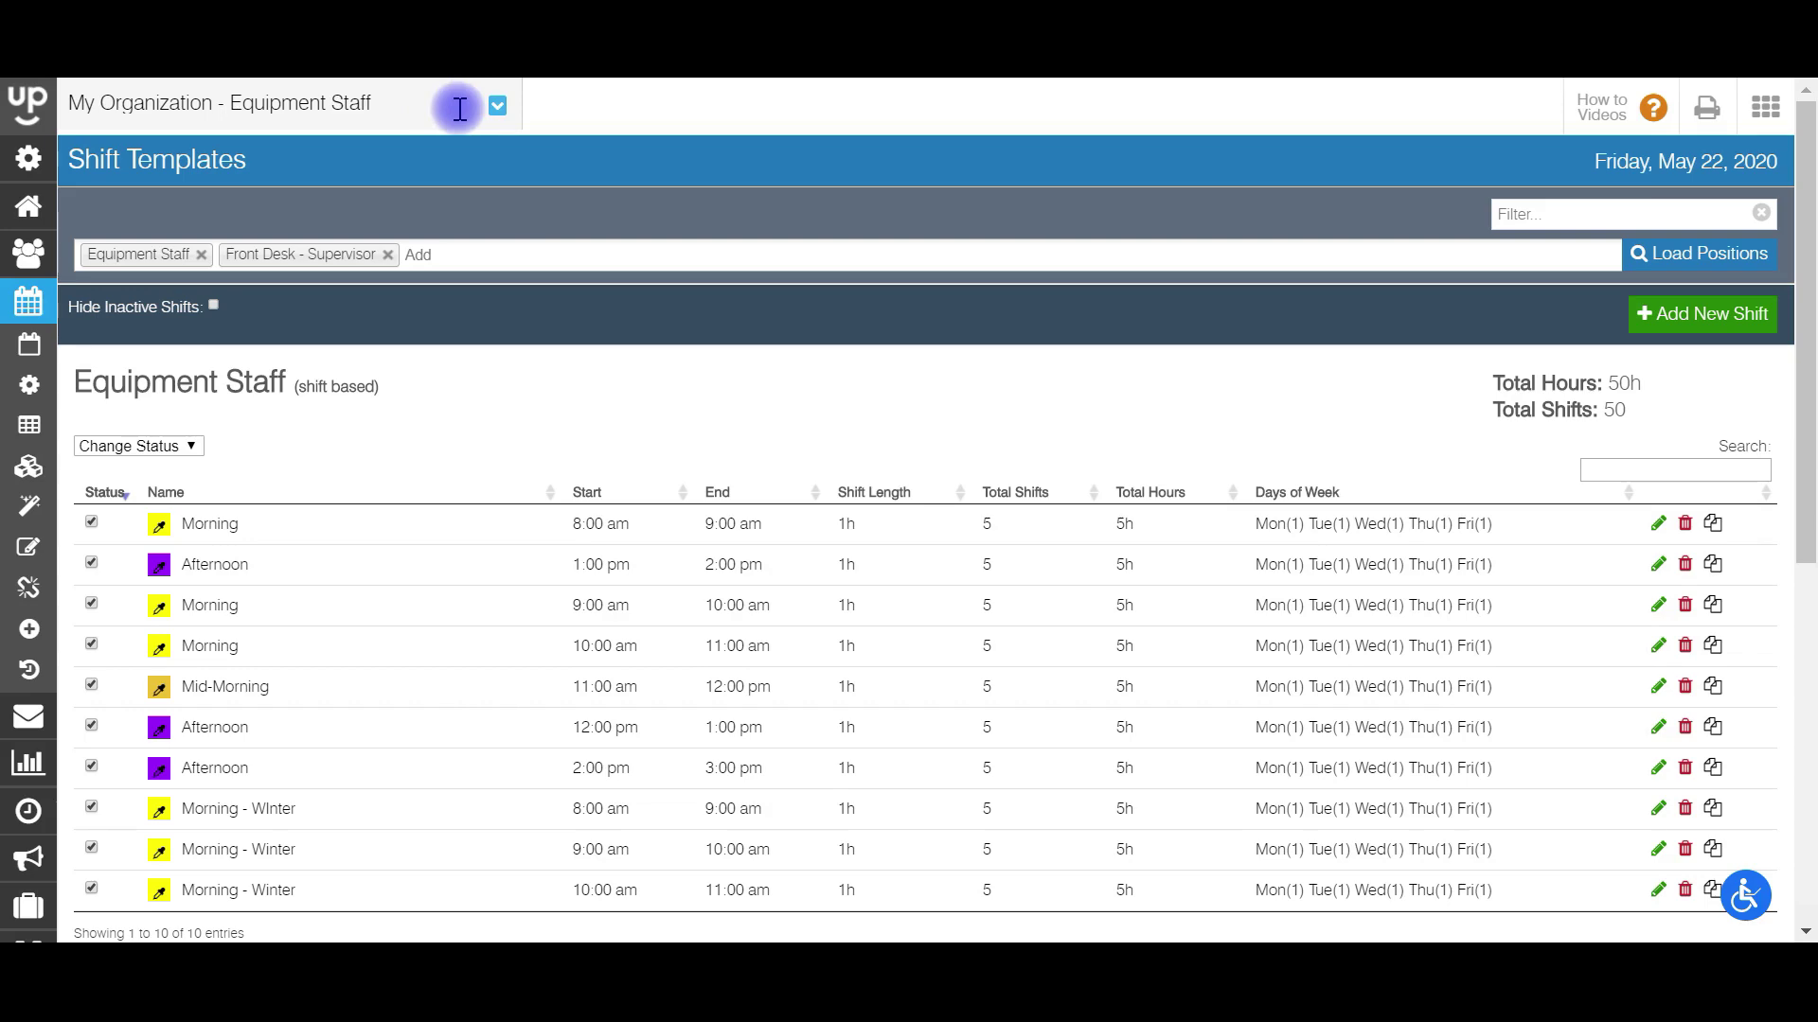
left_click(463, 250)
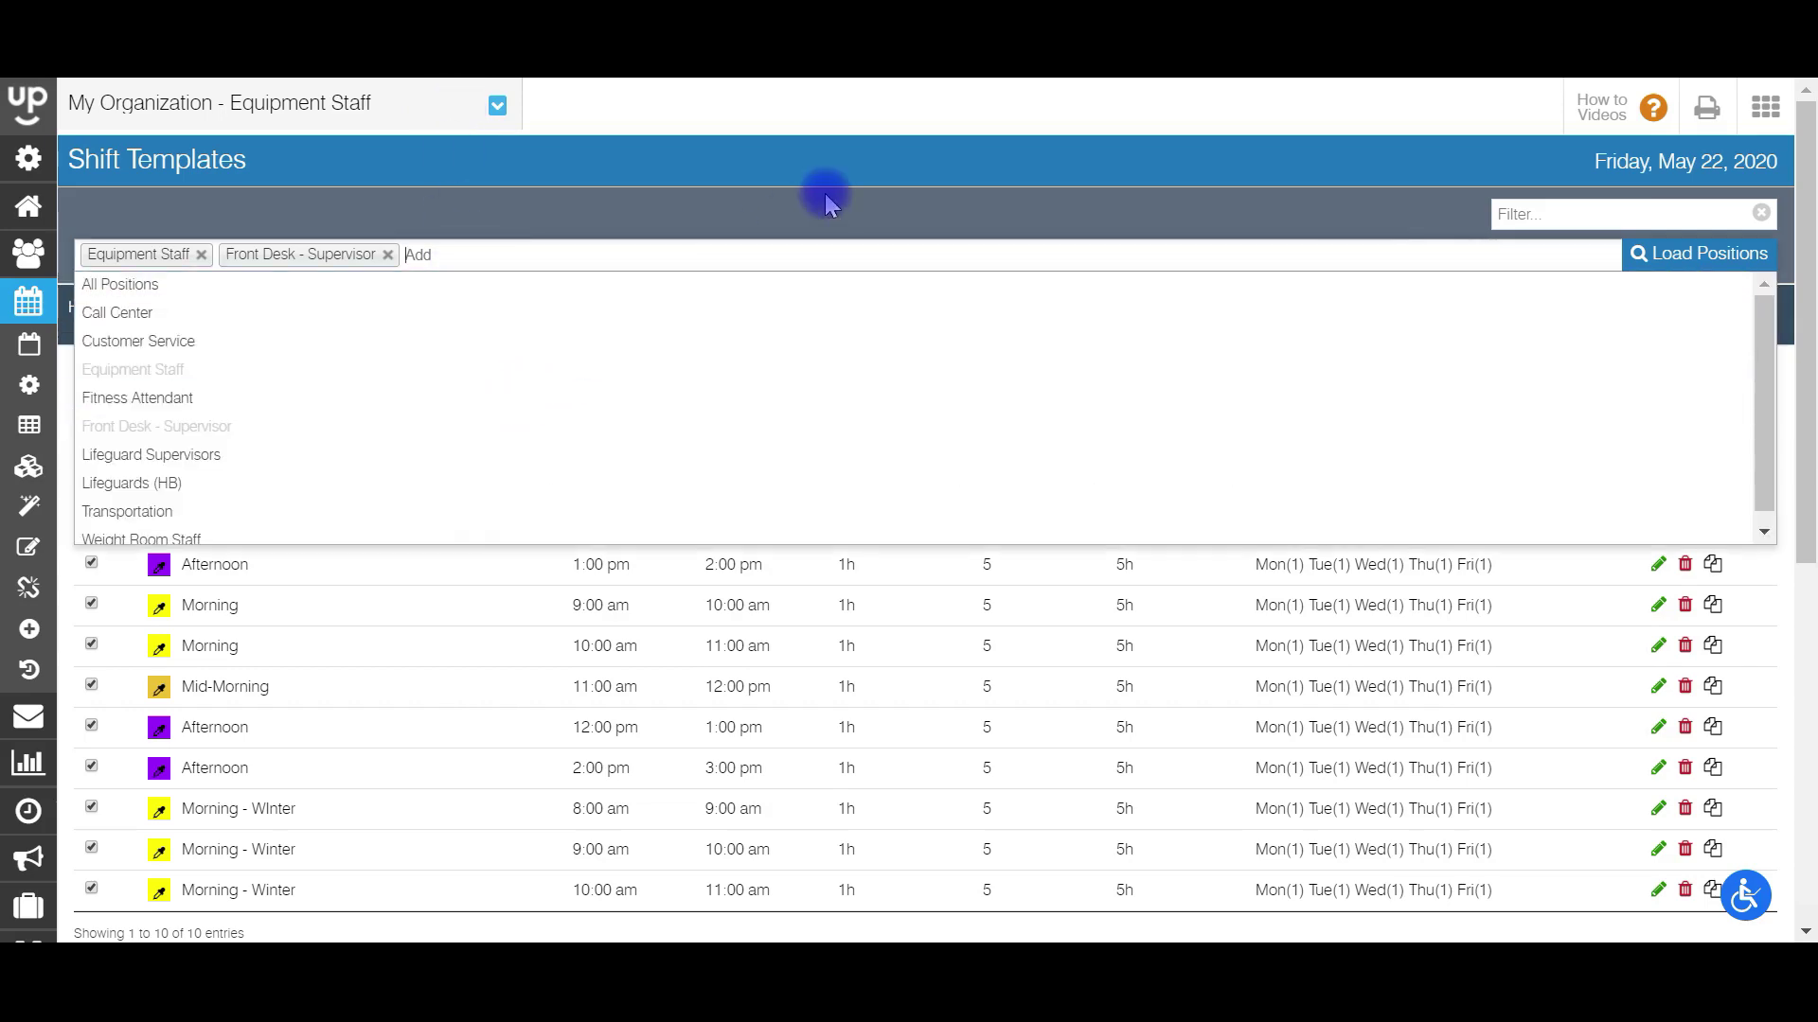
left_click(824, 199)
left_click(1690, 264)
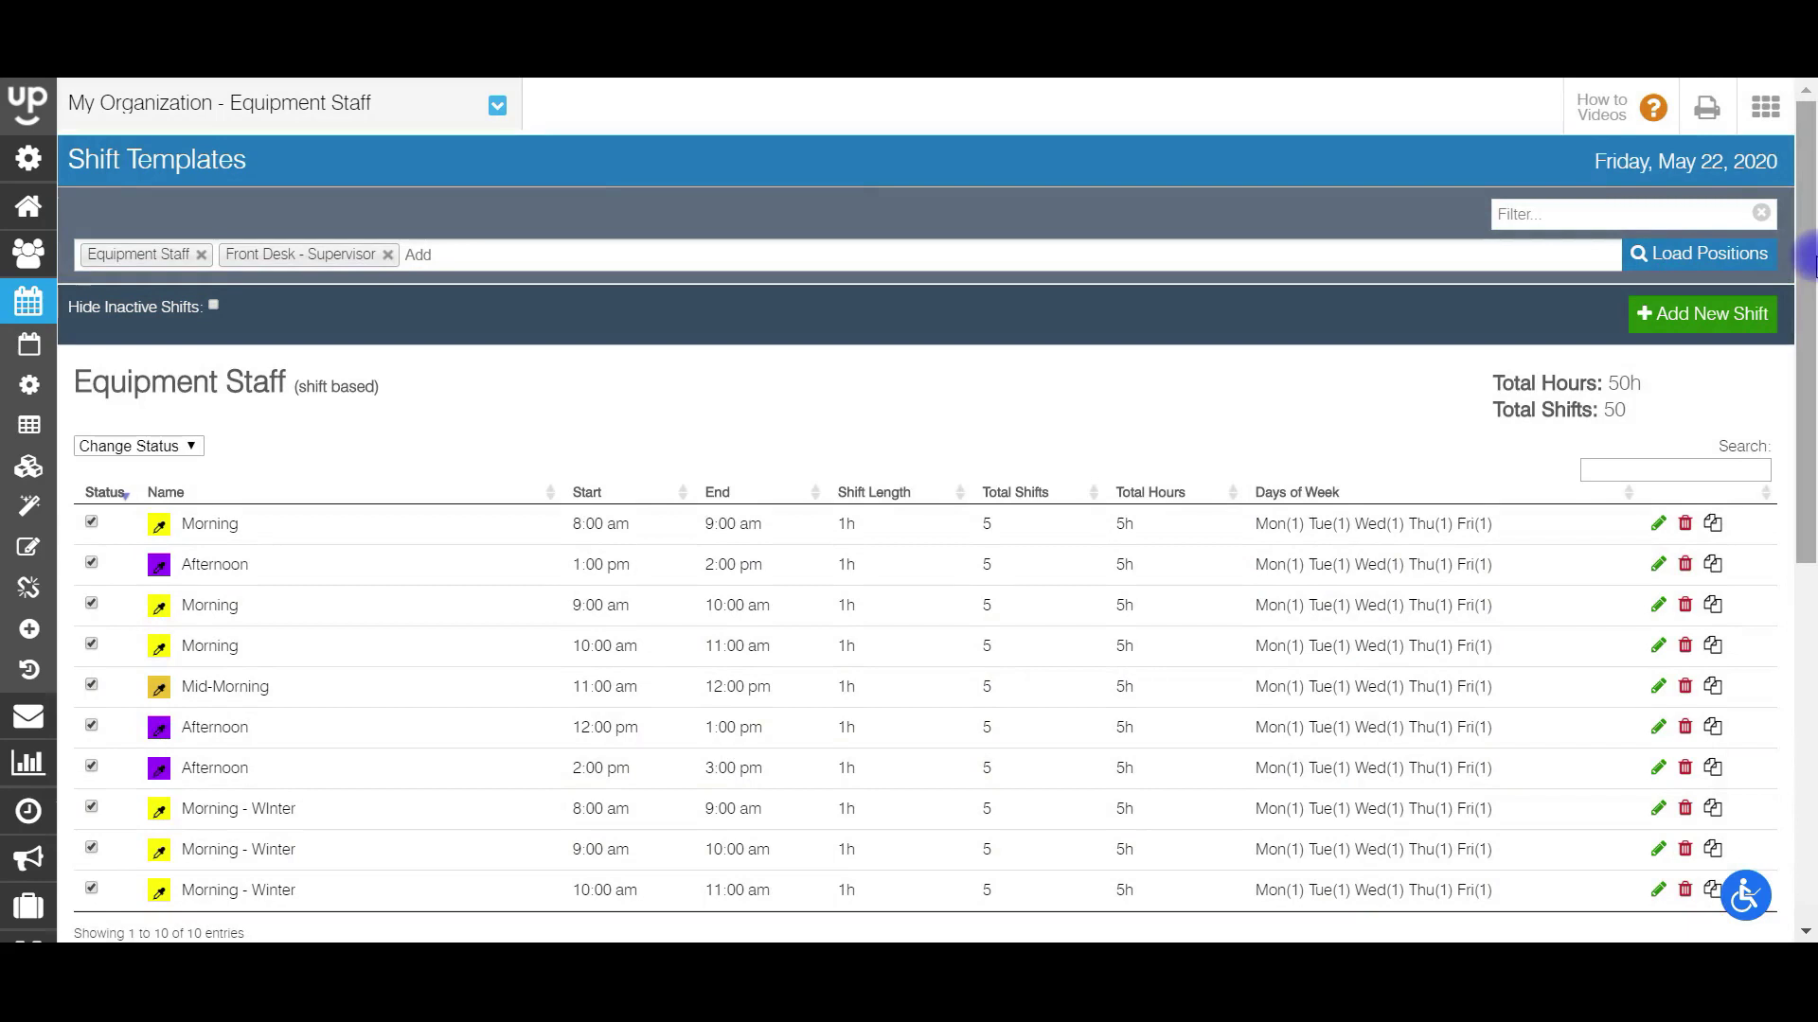
left_click_drag(1806, 246, 1808, 316)
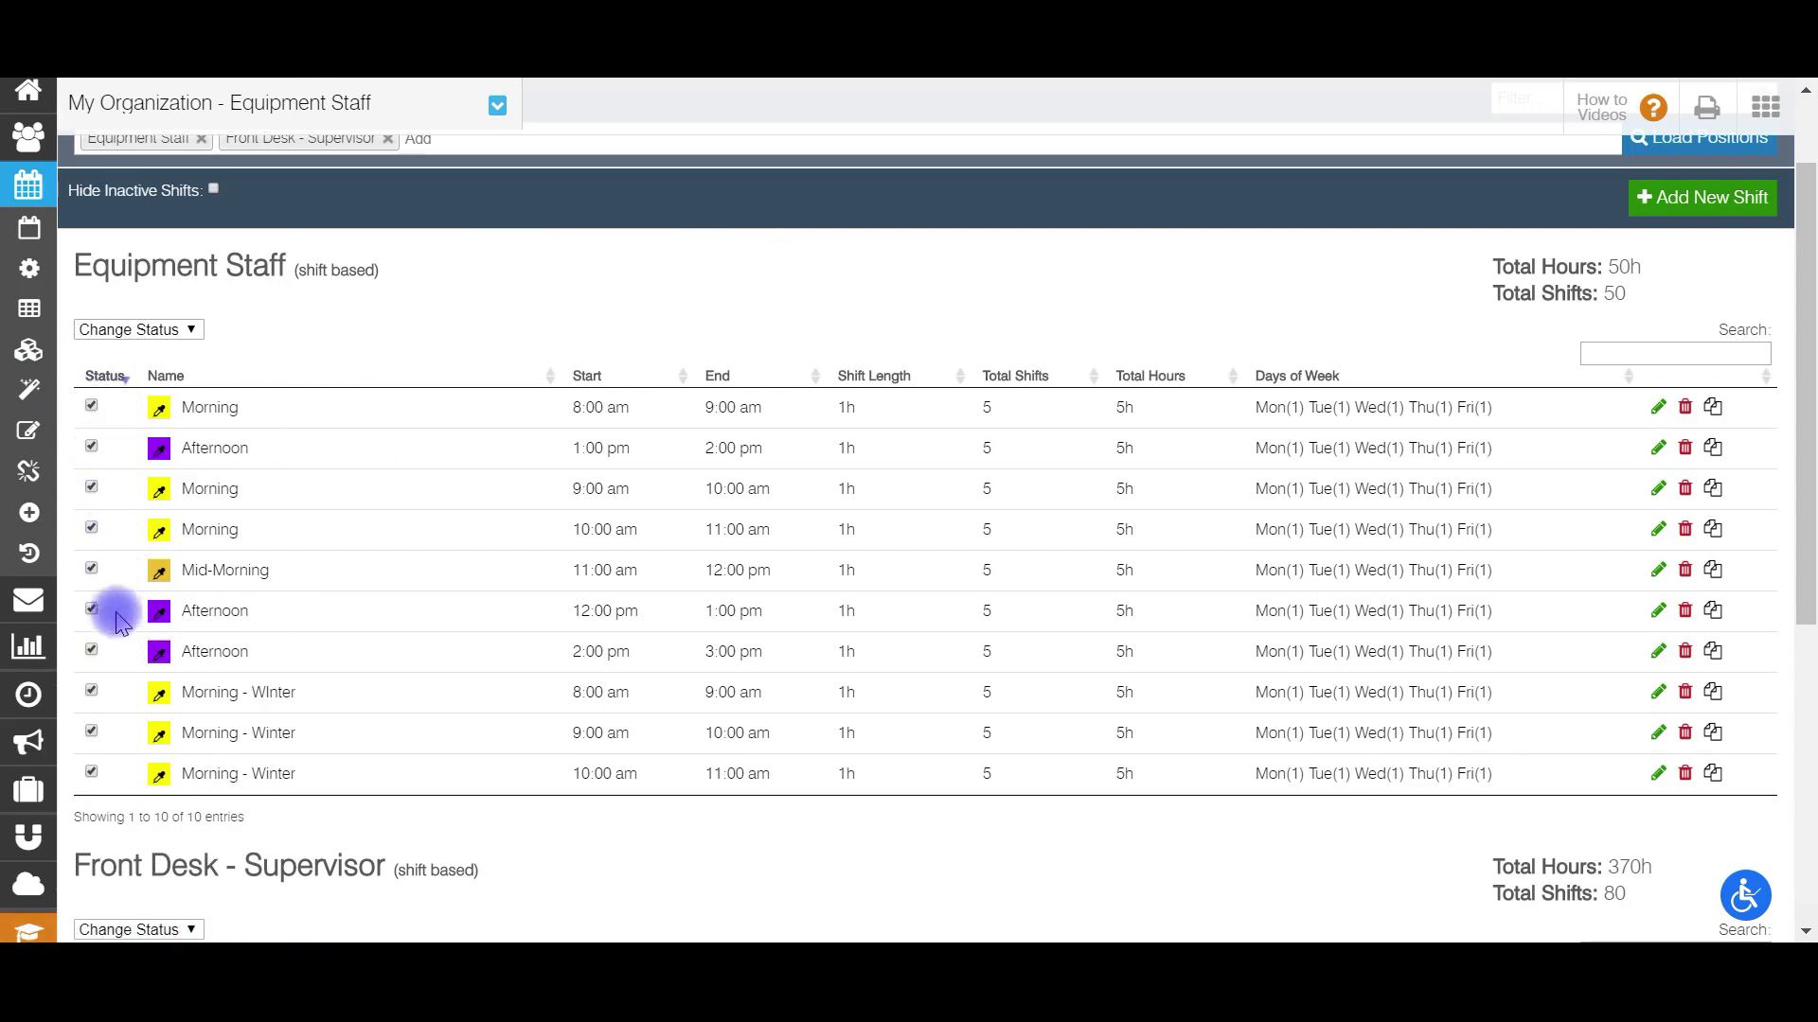
Deactivate the 8:00 am Morning, 1:00 pm Afternoon and 9:00 am Morning shifts of Equipment Staff.
left_click(92, 406)
left_click(92, 447)
left_click(92, 487)
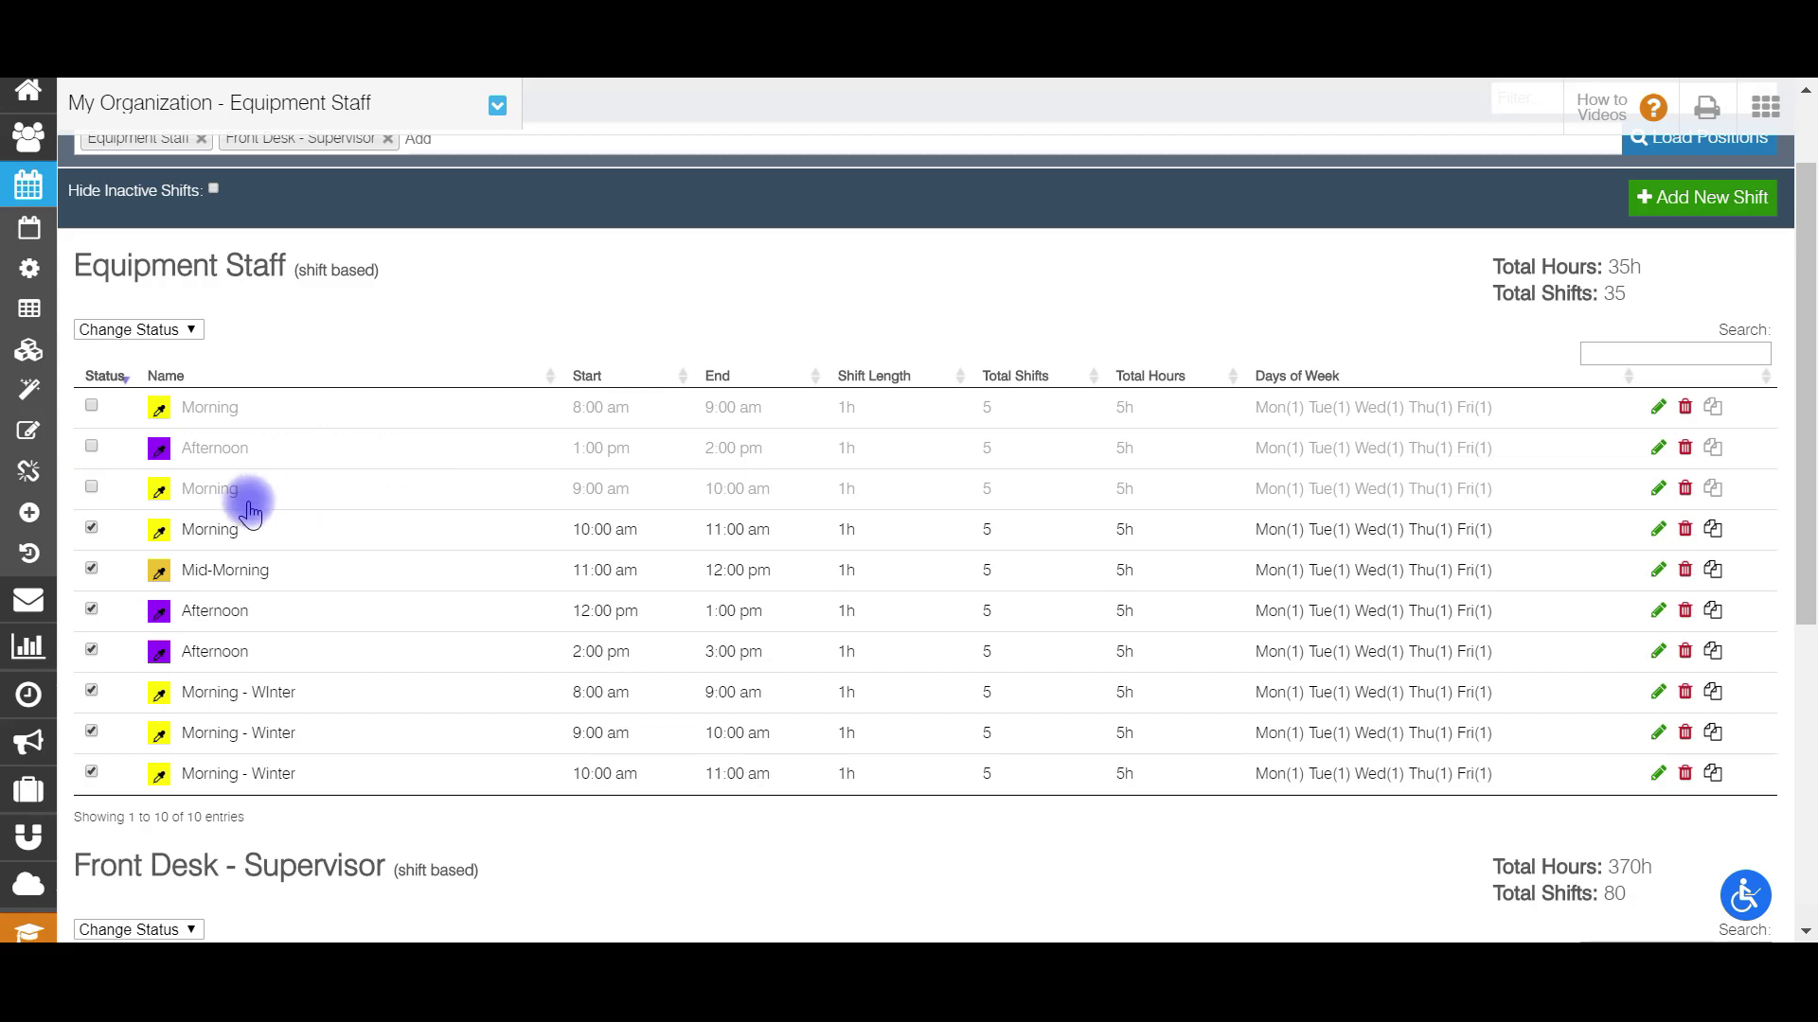
Reactivate the 8:00 am Morning, 1:00 pm Afternoon and 9:00 am Morning shifts of Equipment Staff.
left_click(91, 405)
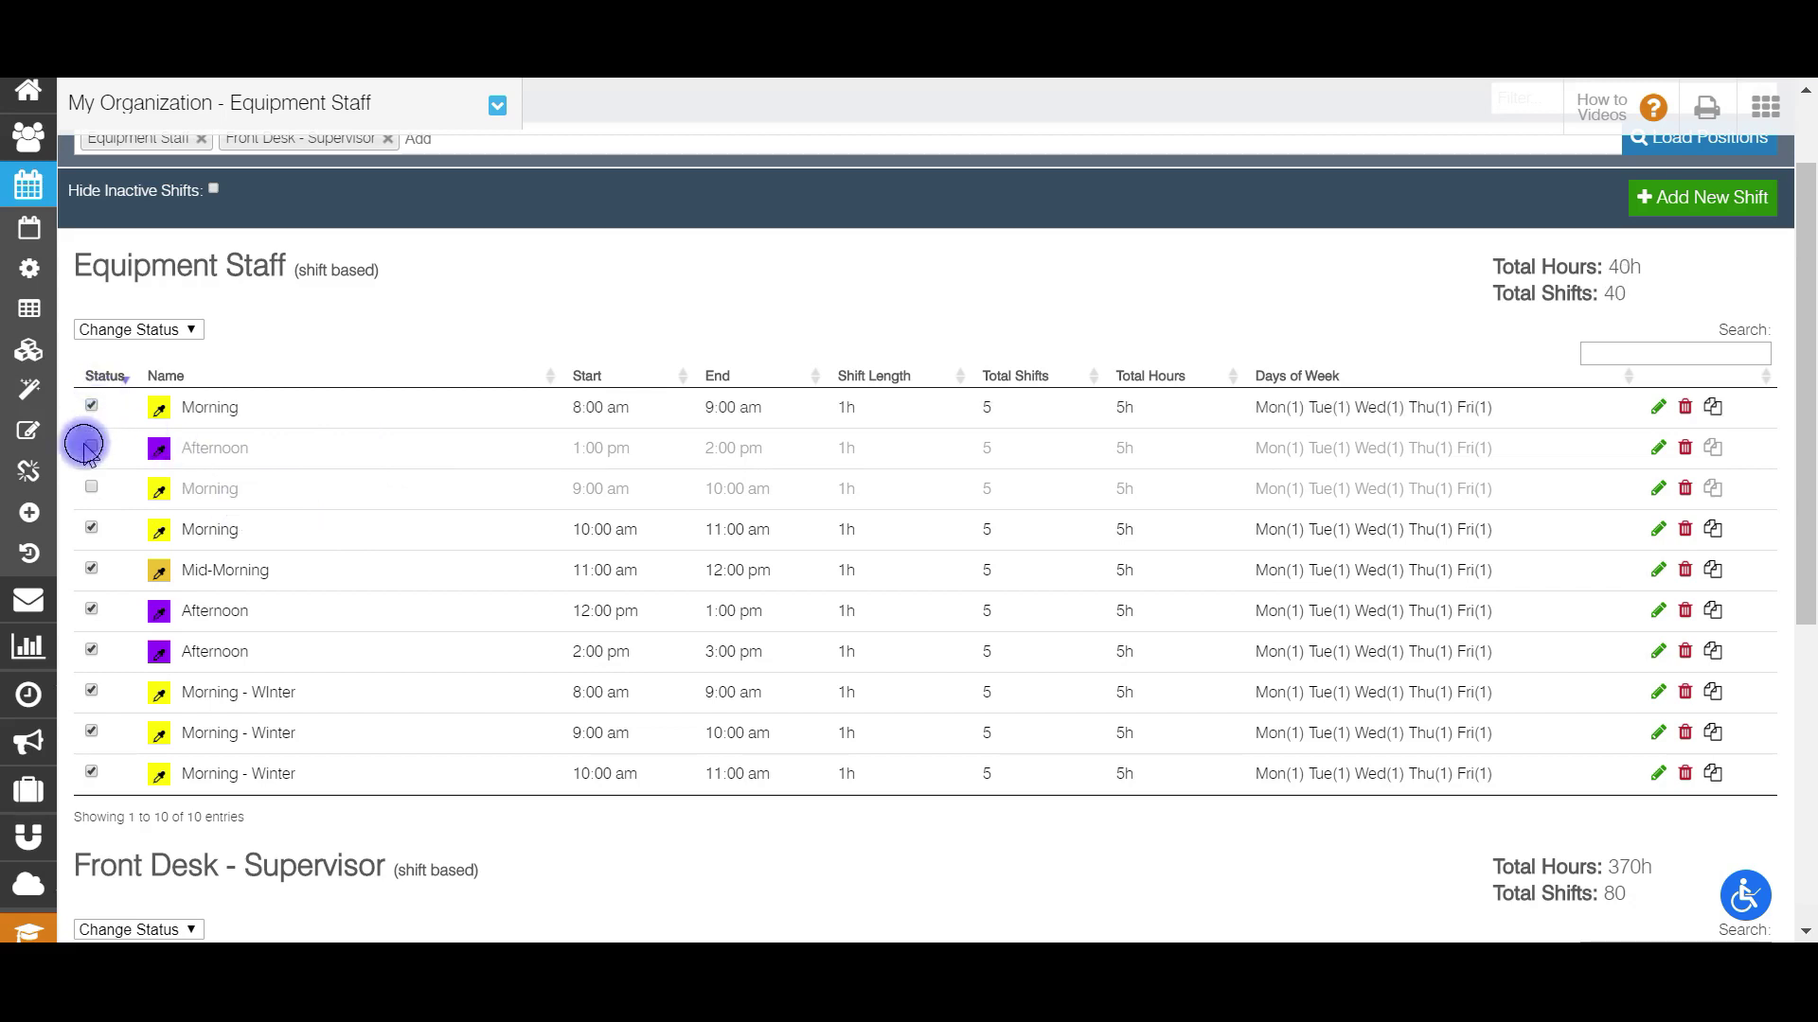
left_click(91, 447)
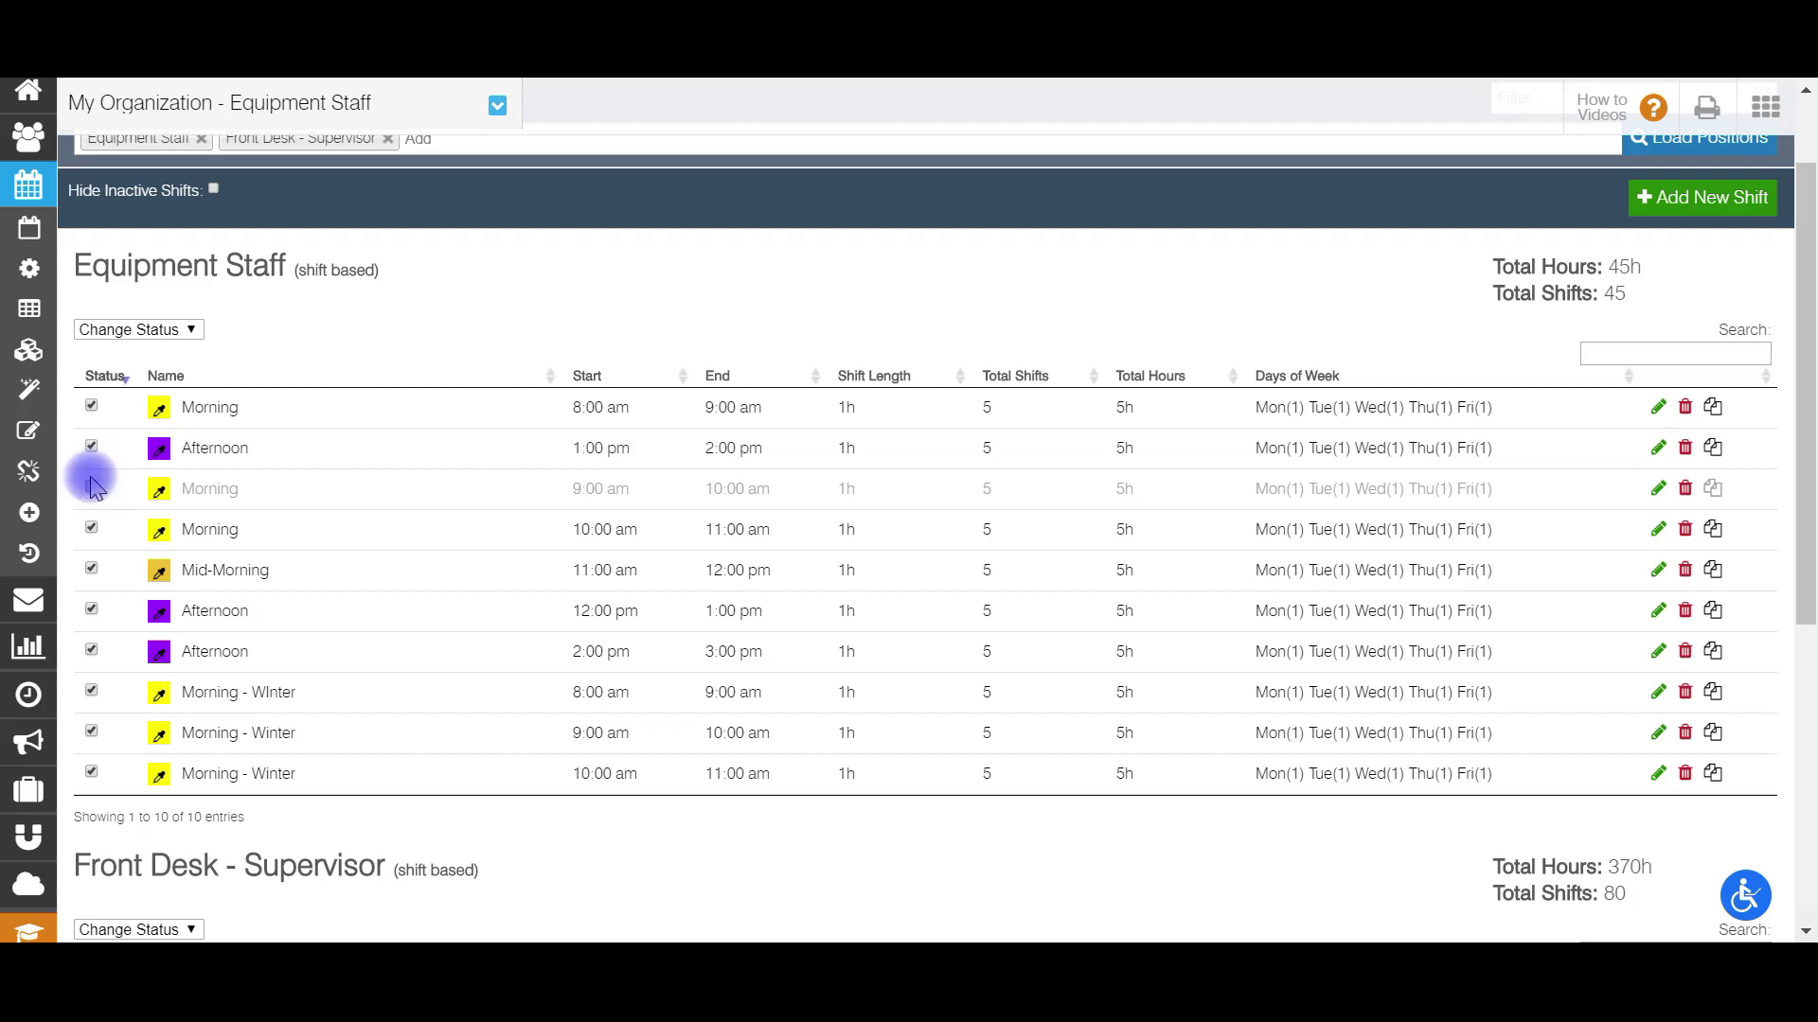
left_click(91, 486)
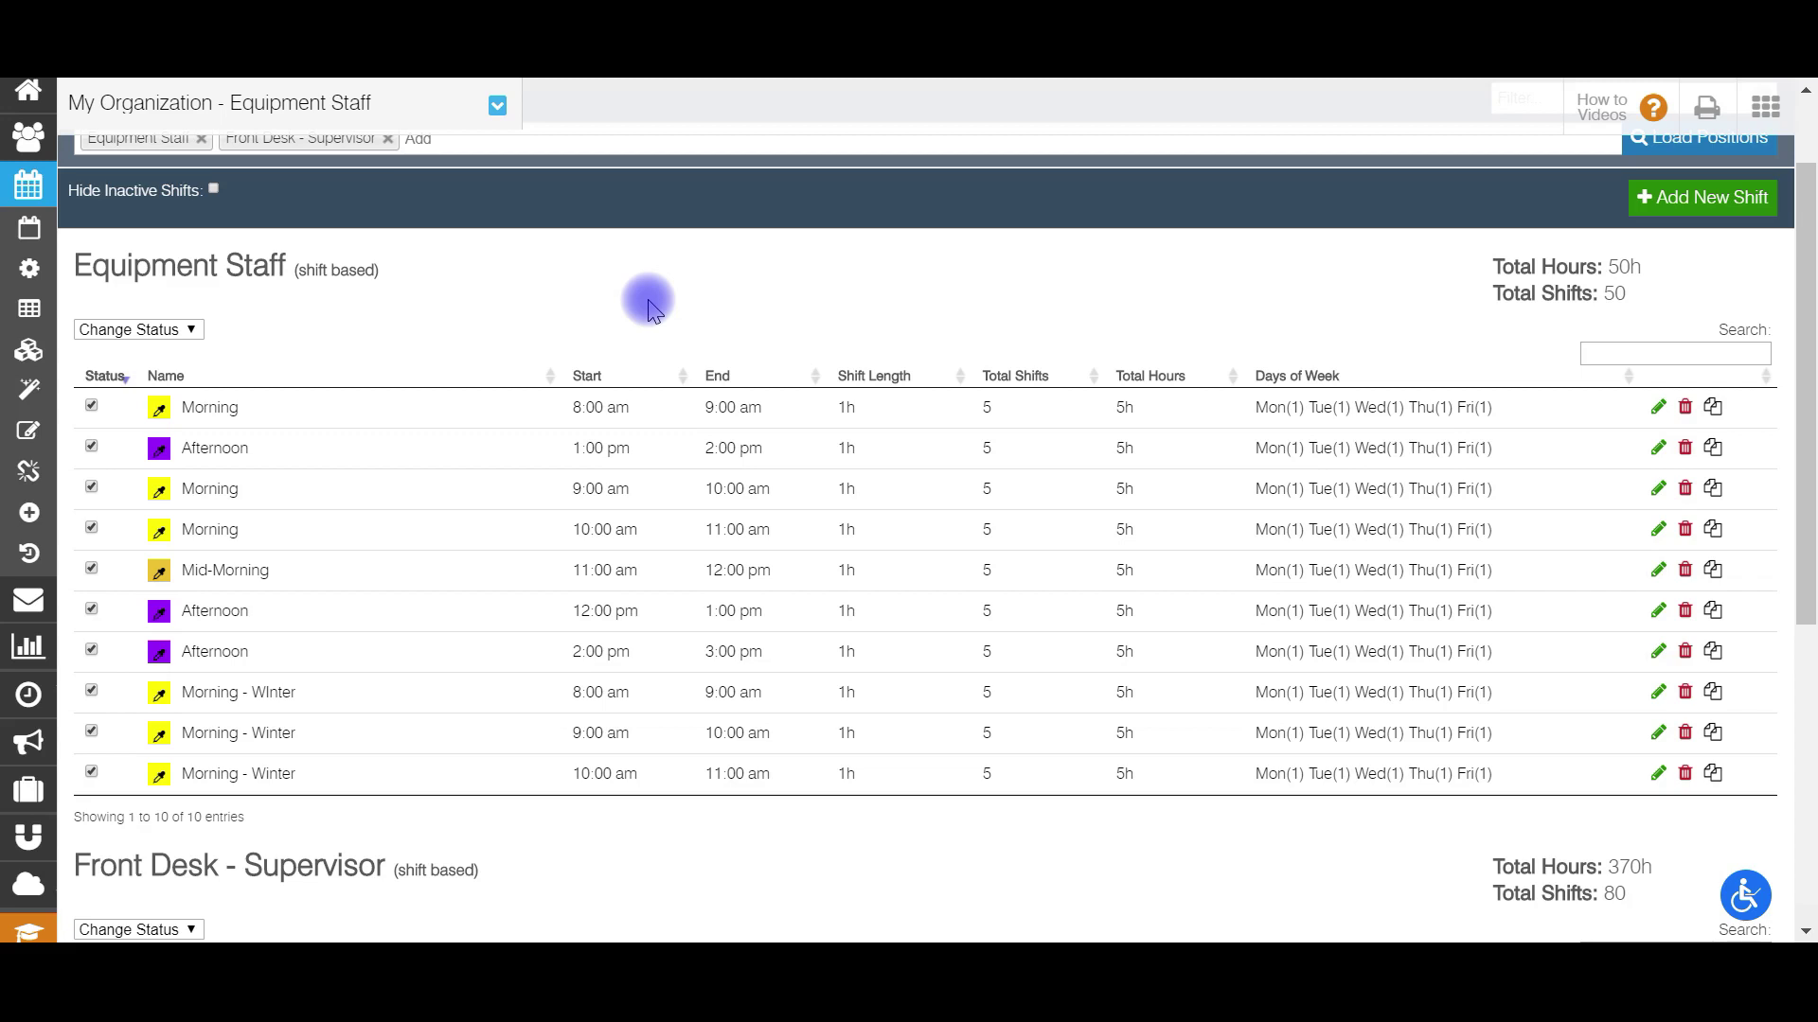
Sort the Equipment Staff shifts by start time and finally by name in descending order.
left_click(598, 384)
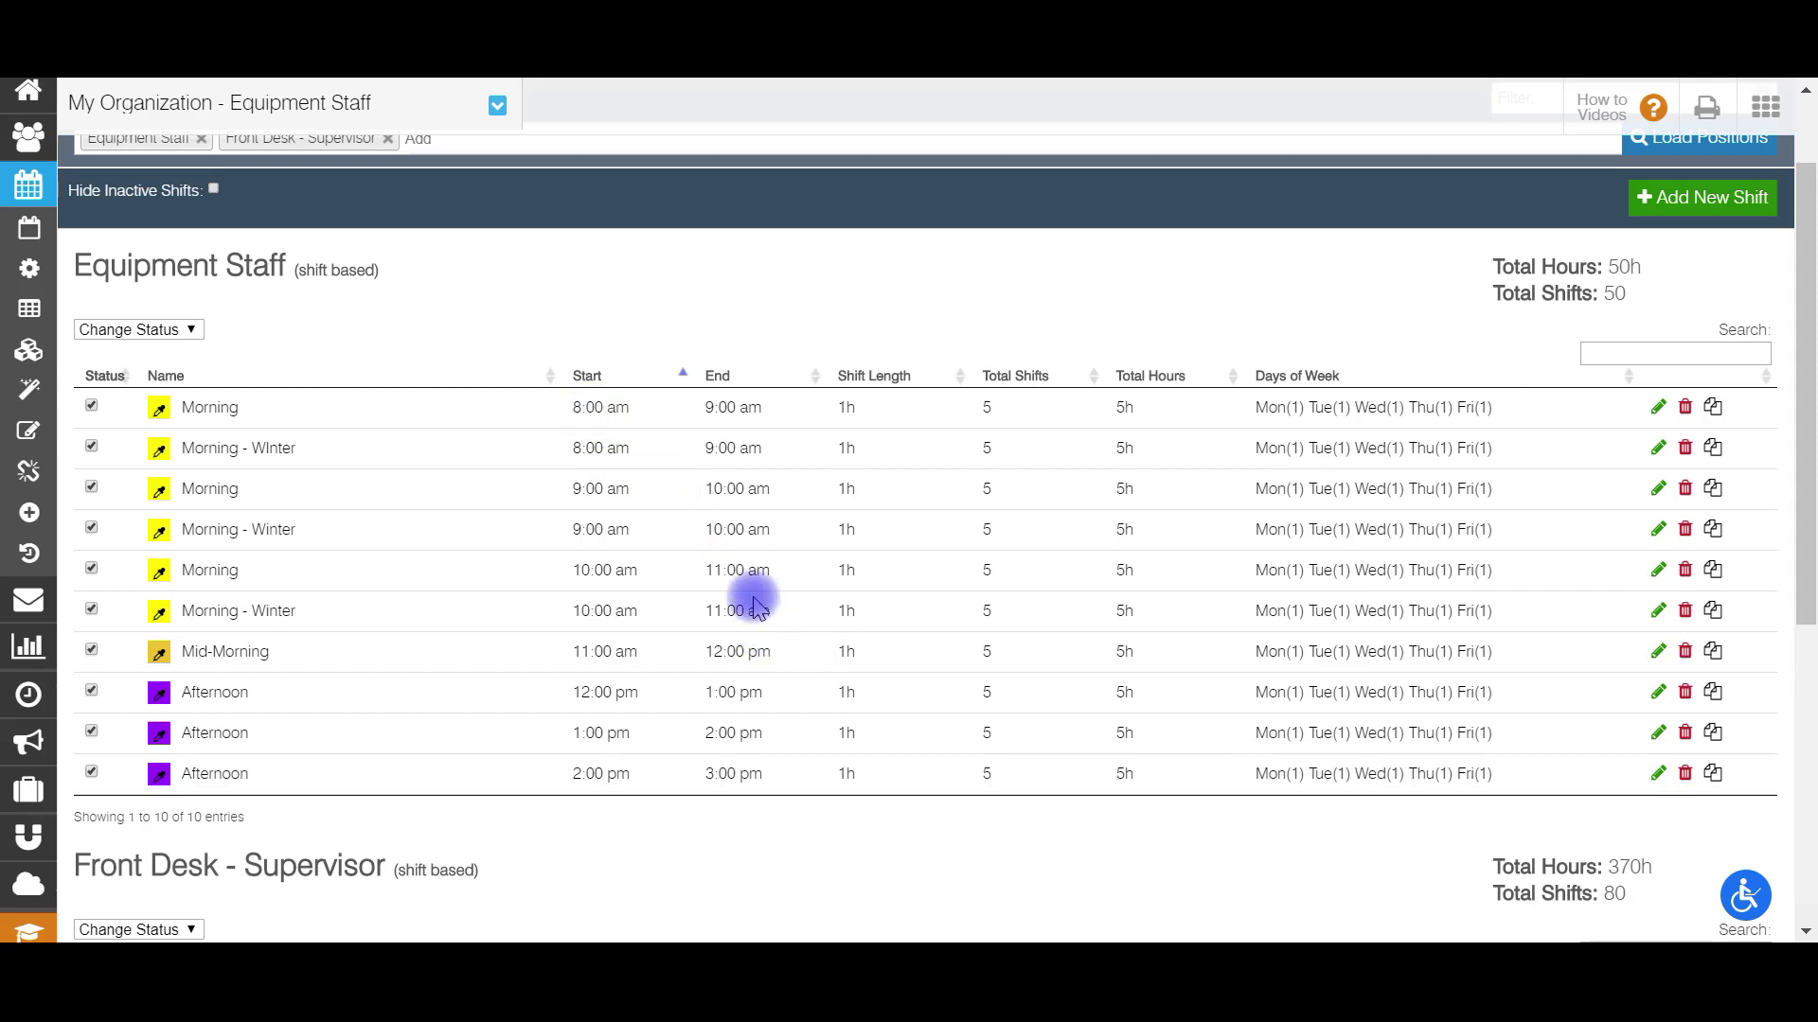
left_click(163, 373)
left_click(162, 373)
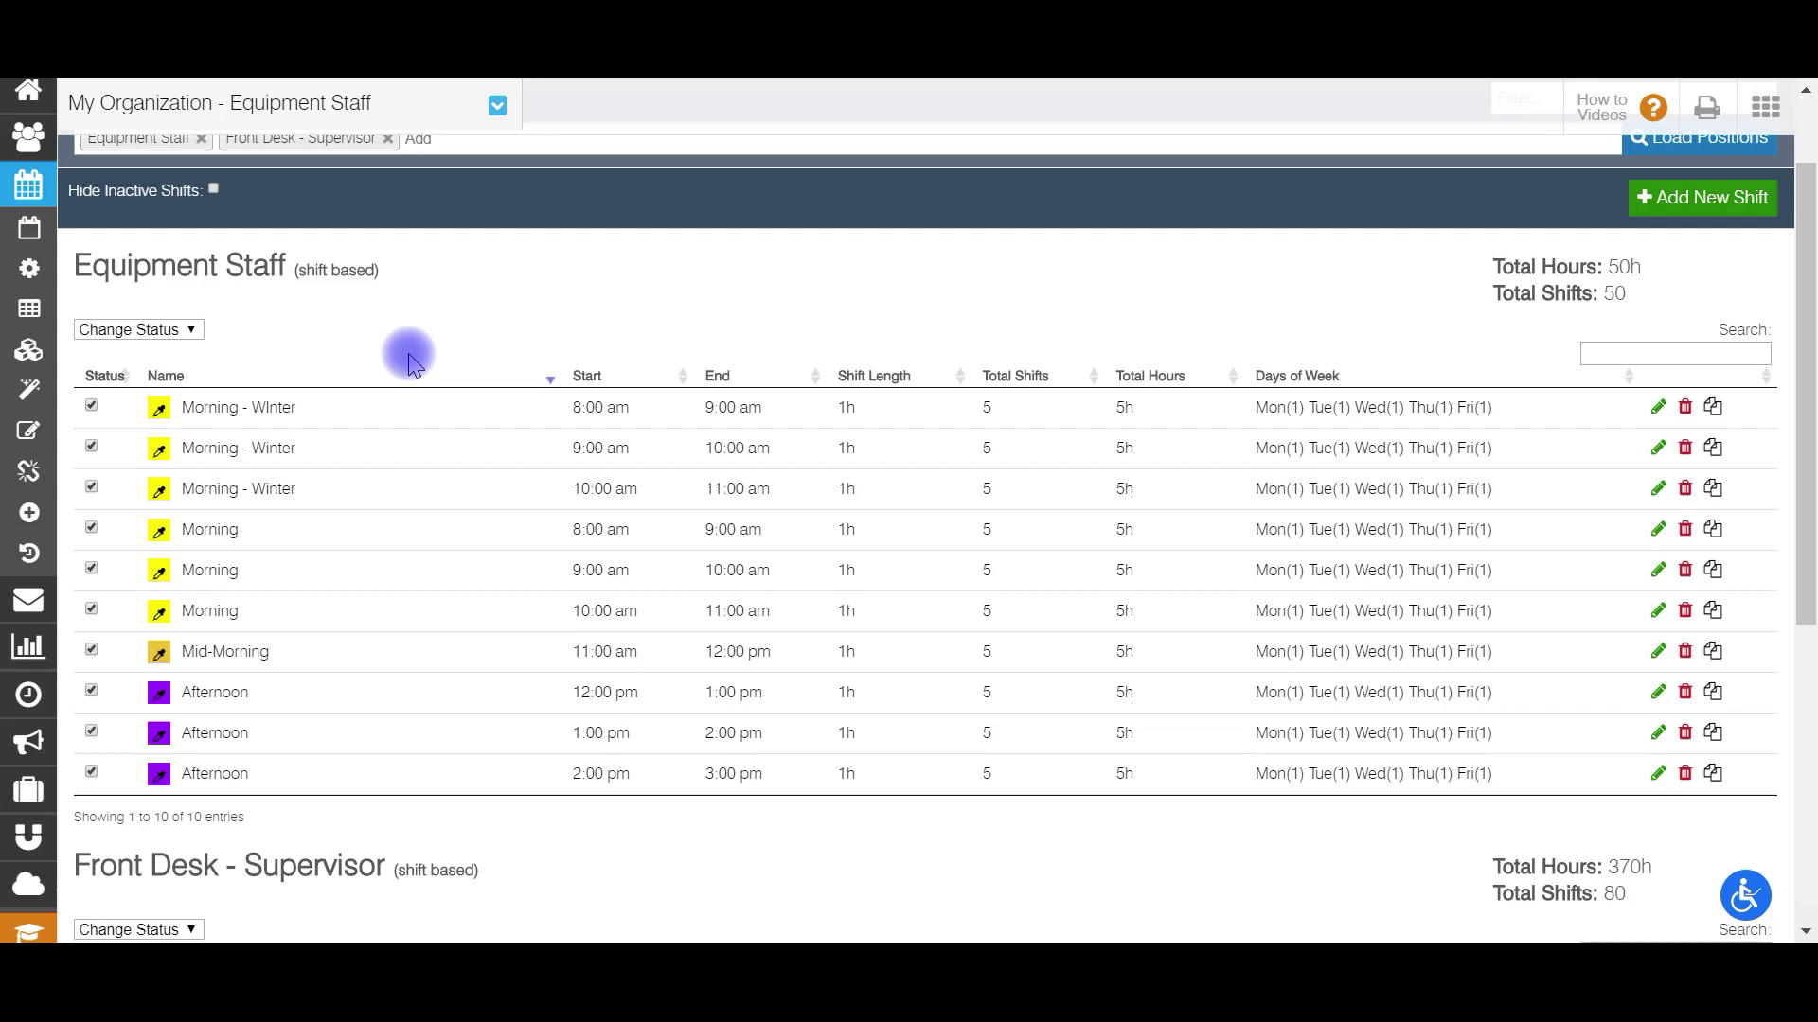
Deactivate all Equipment Staff Morning, Mid-Morning and Afternoon shifts, leaving only the three Morning - Winter shifts active.
left_click(91, 528)
left_click(90, 569)
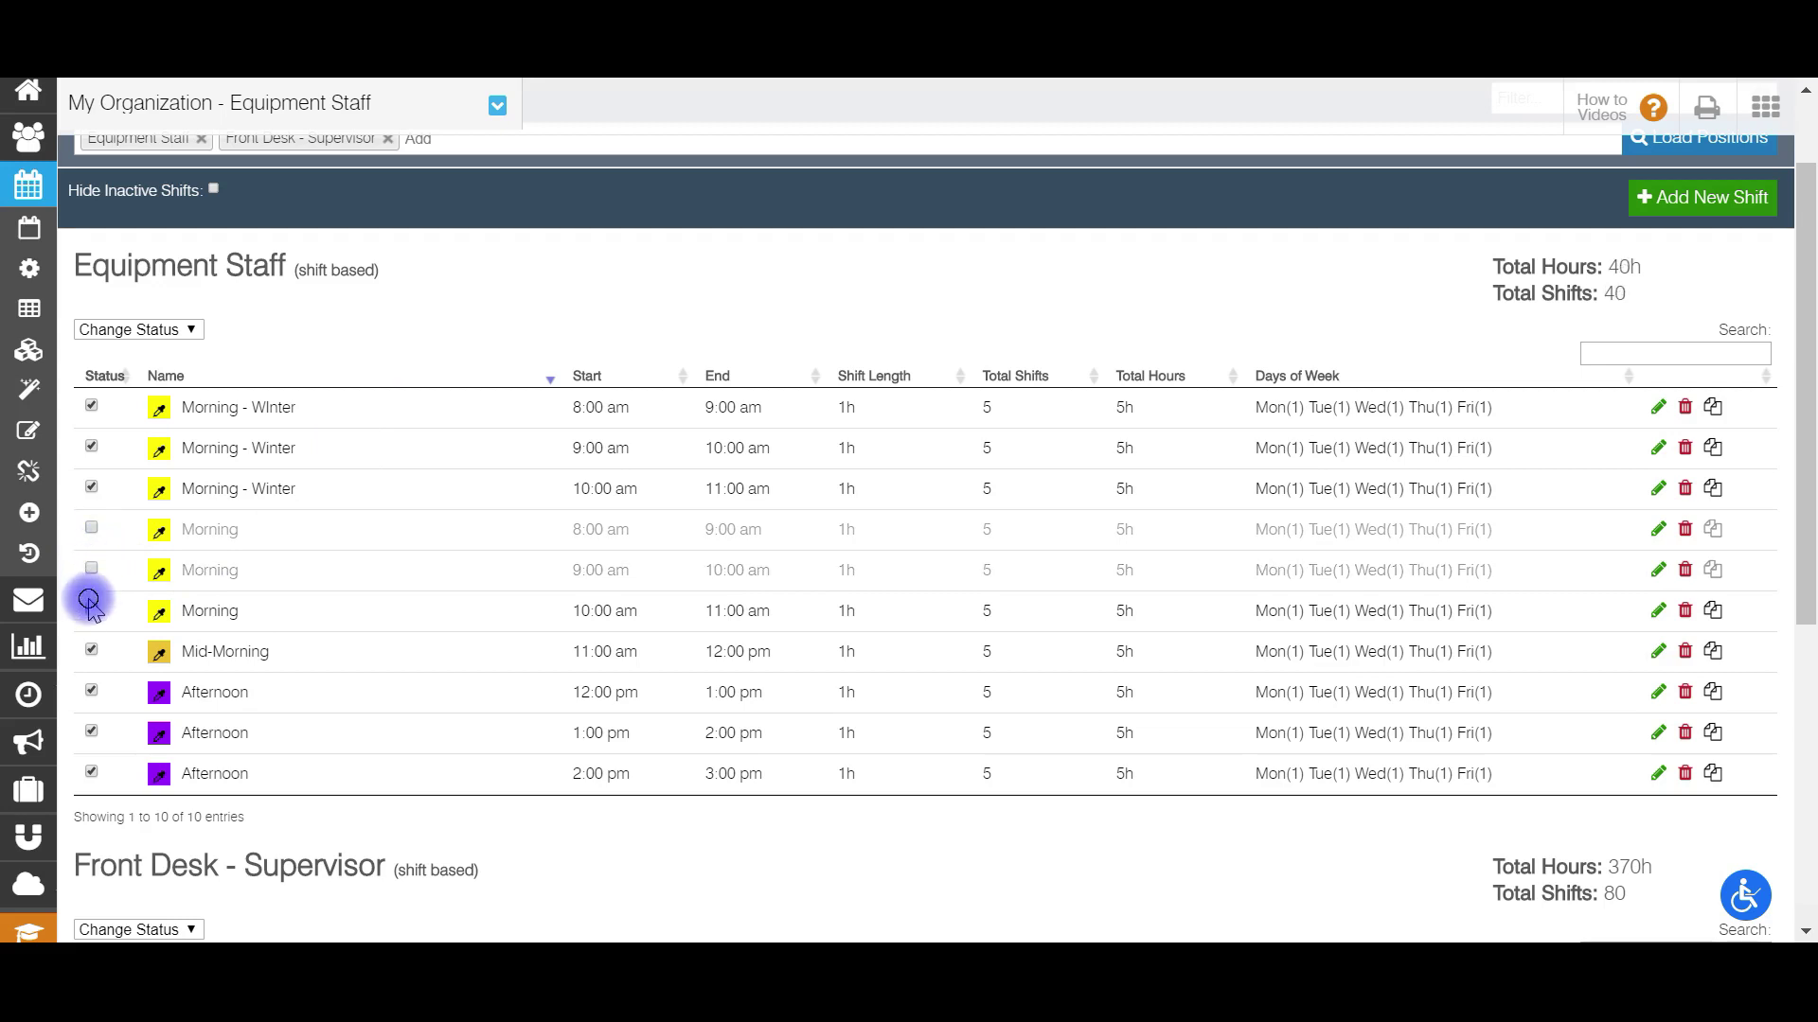
left_click(91, 610)
left_click(91, 650)
left_click(90, 690)
left_click(91, 731)
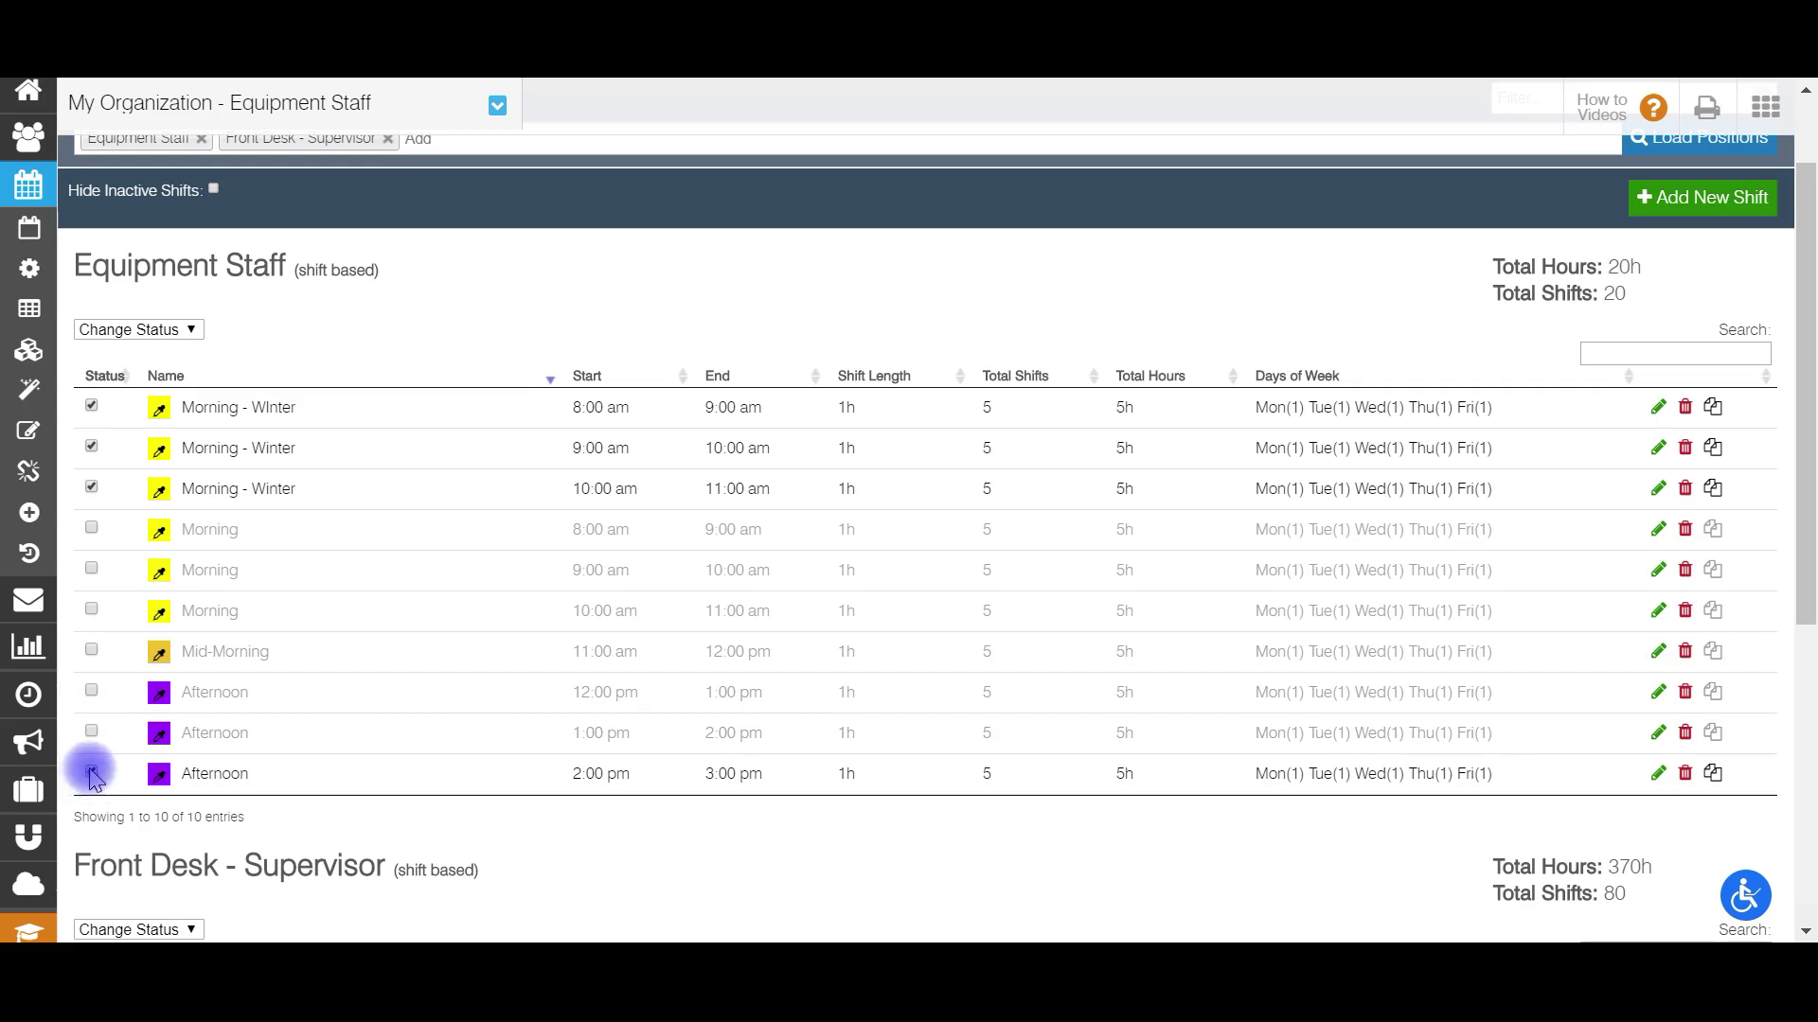
left_click(90, 773)
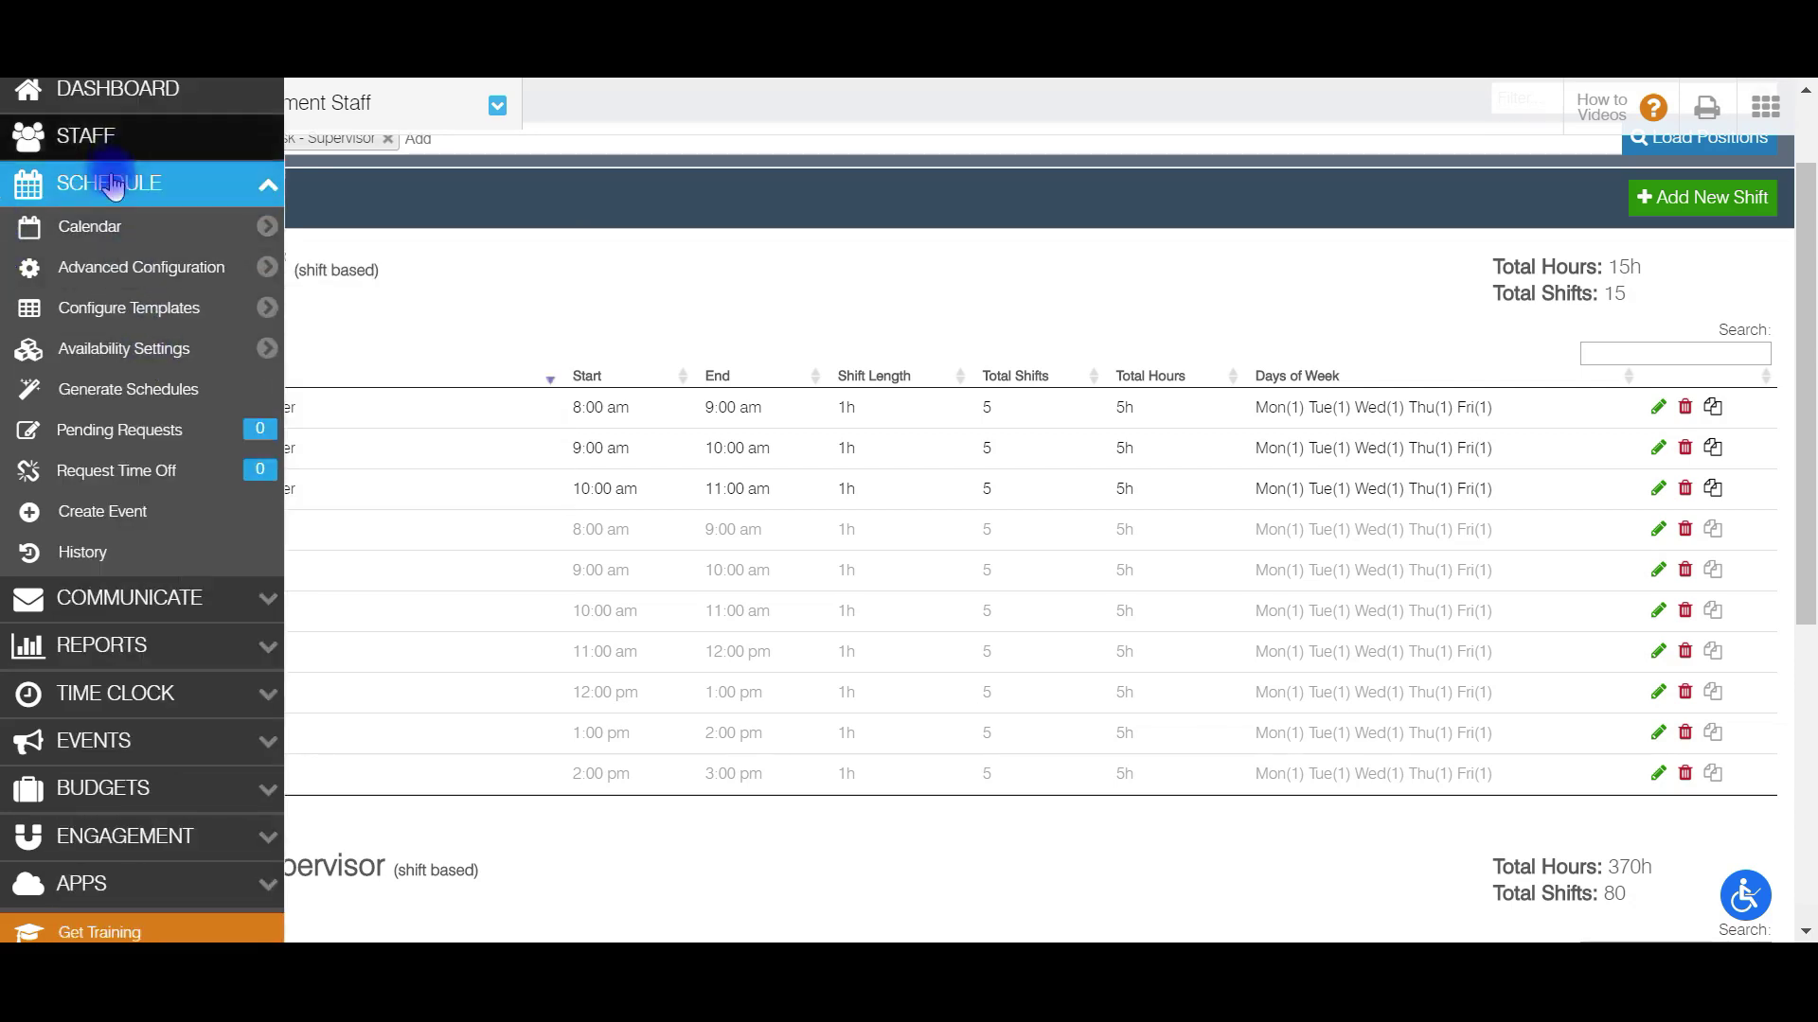
Open the Equipment Staff availability of the employee set to Closed and examine the Morning - Winter shifts on Monday.
mouse_move(134, 349)
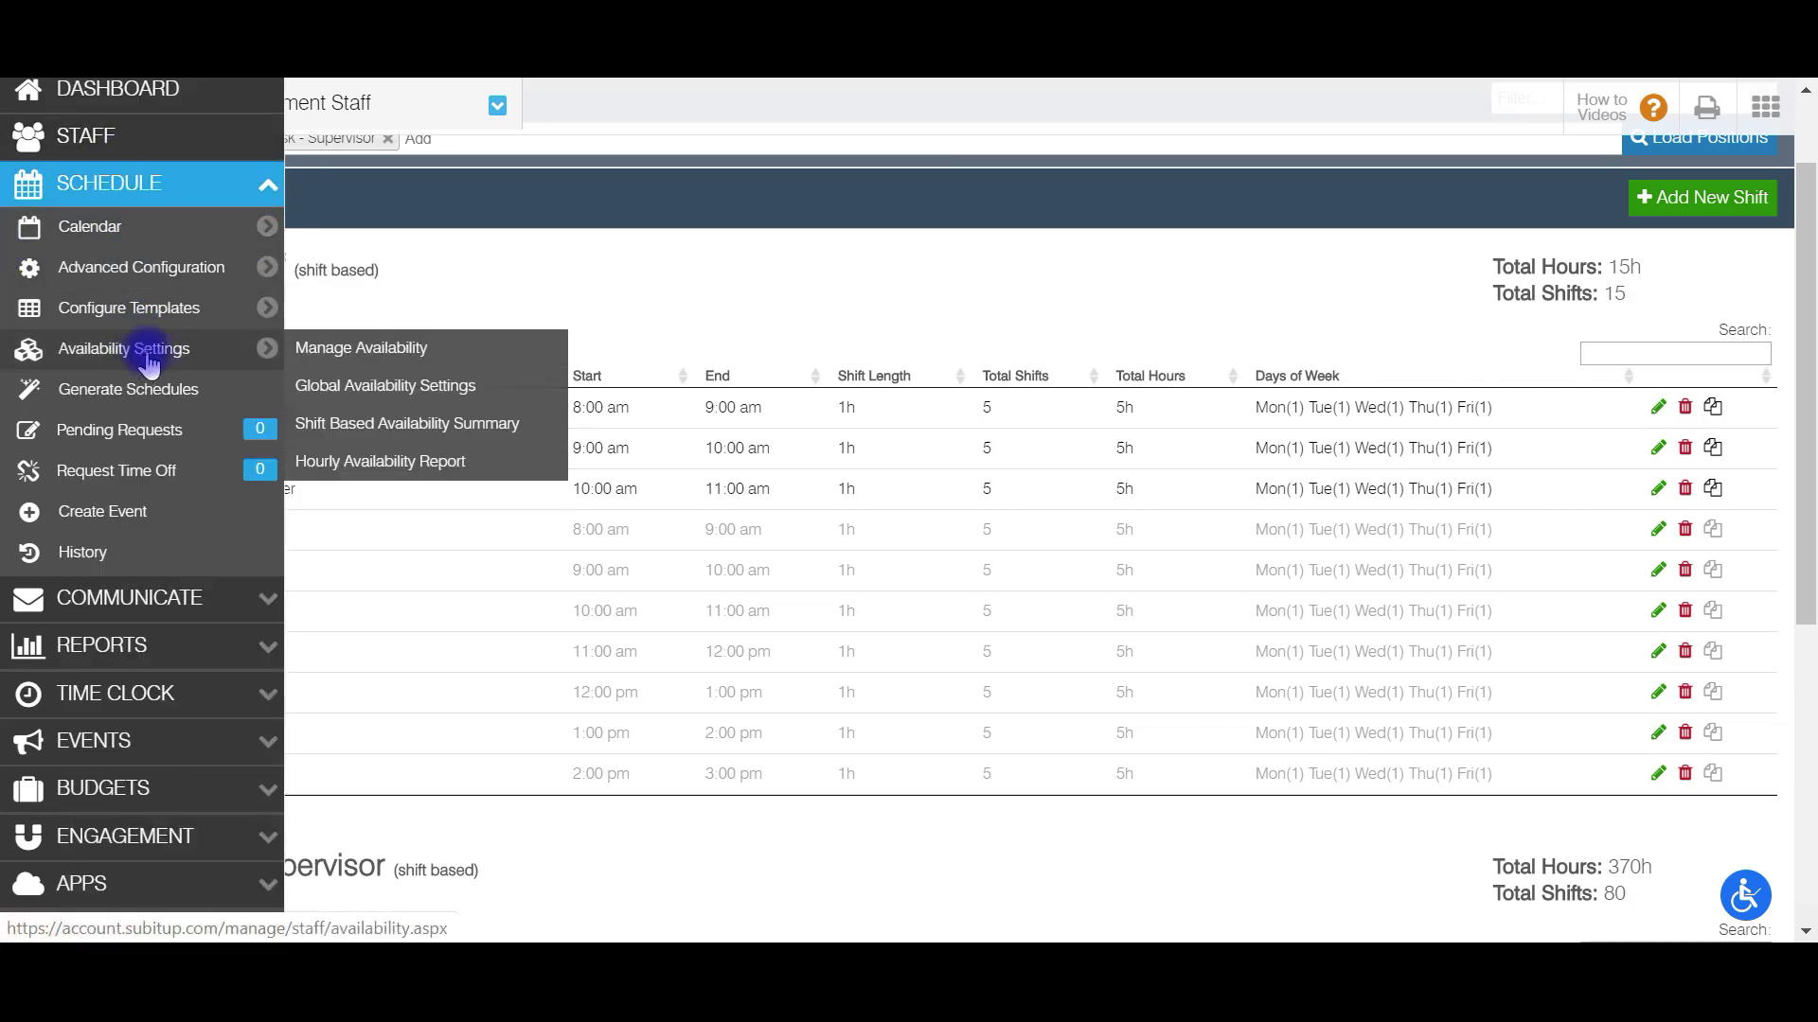
left_click(337, 349)
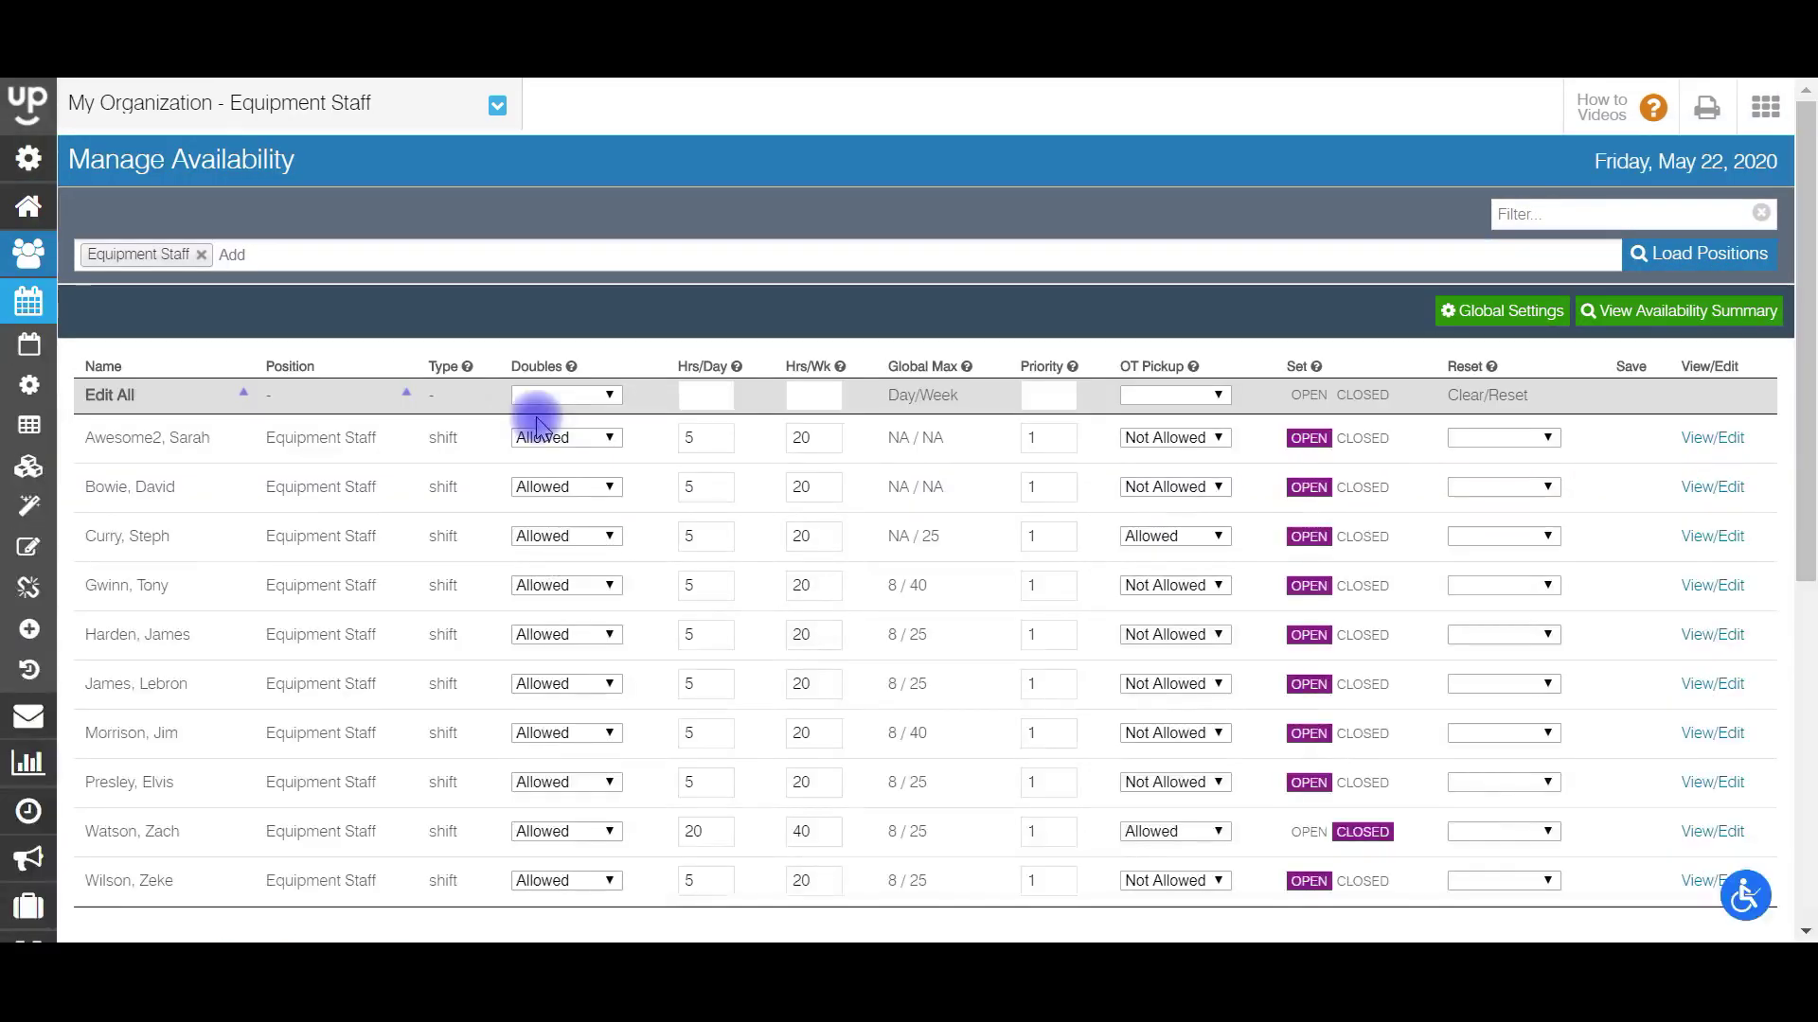
left_click(1714, 833)
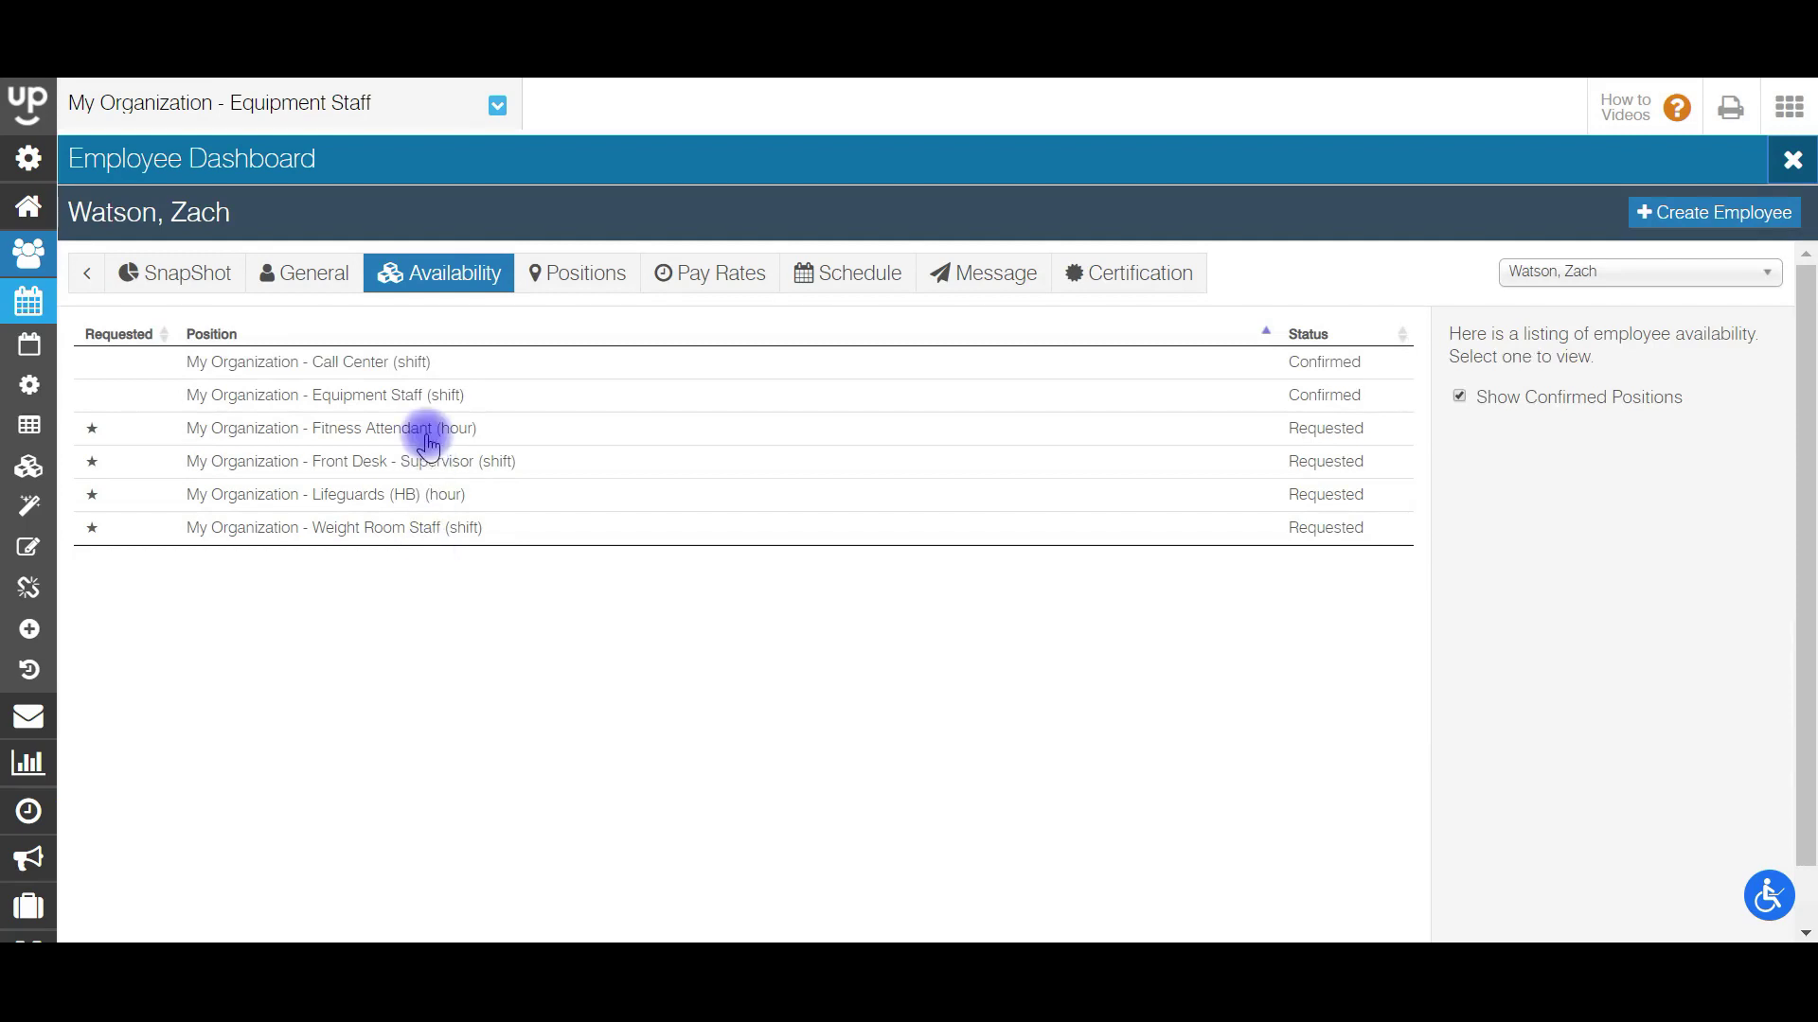
left_click(422, 398)
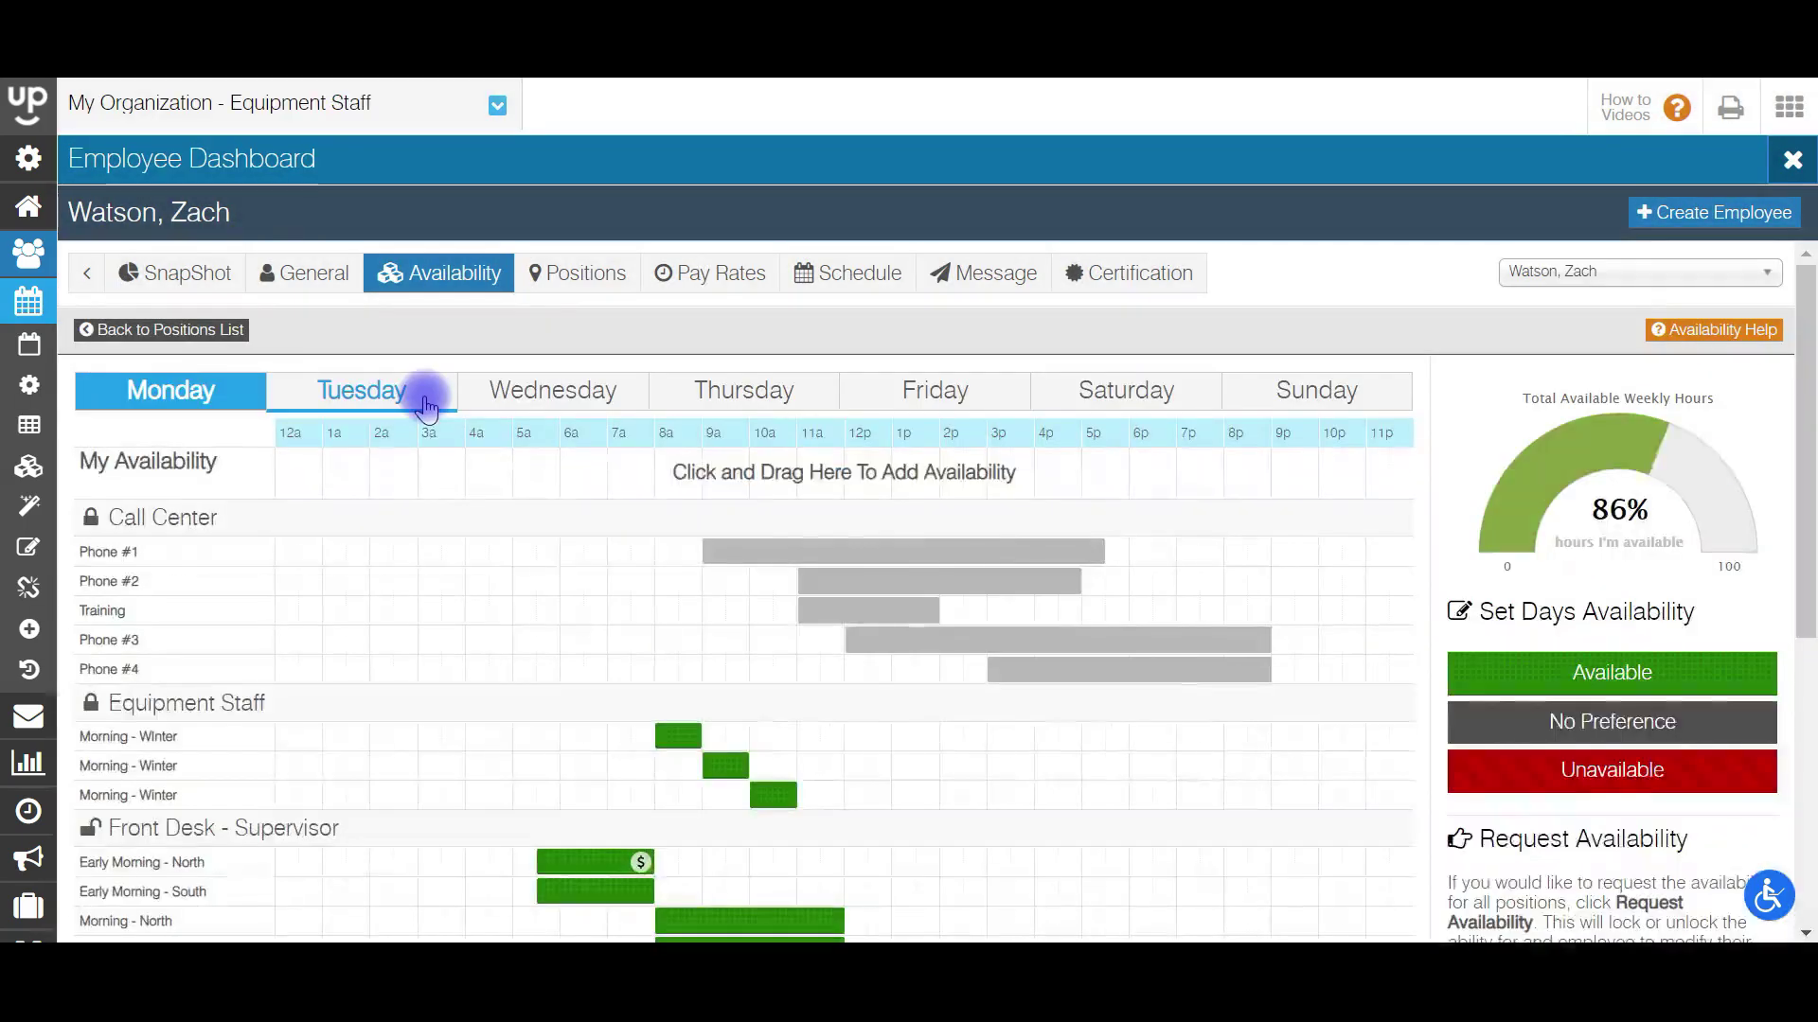
left_click_drag(1808, 317, 1808, 420)
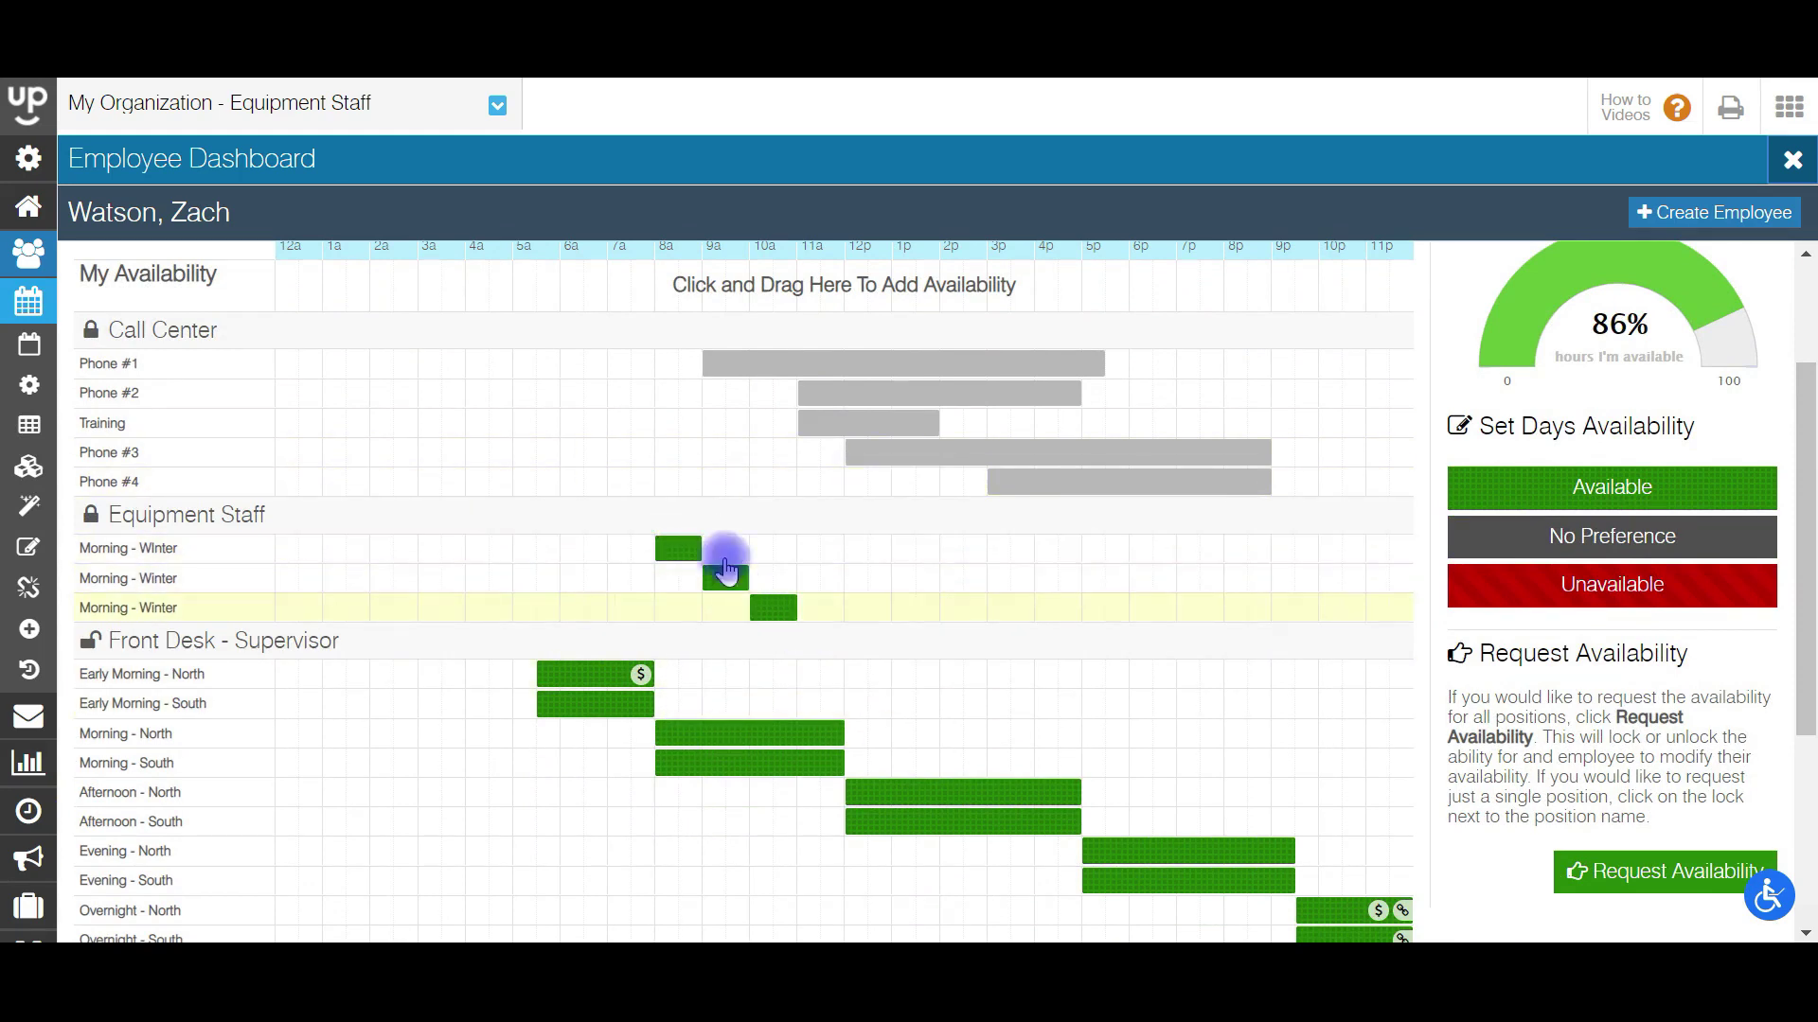
mouse_move(685, 575)
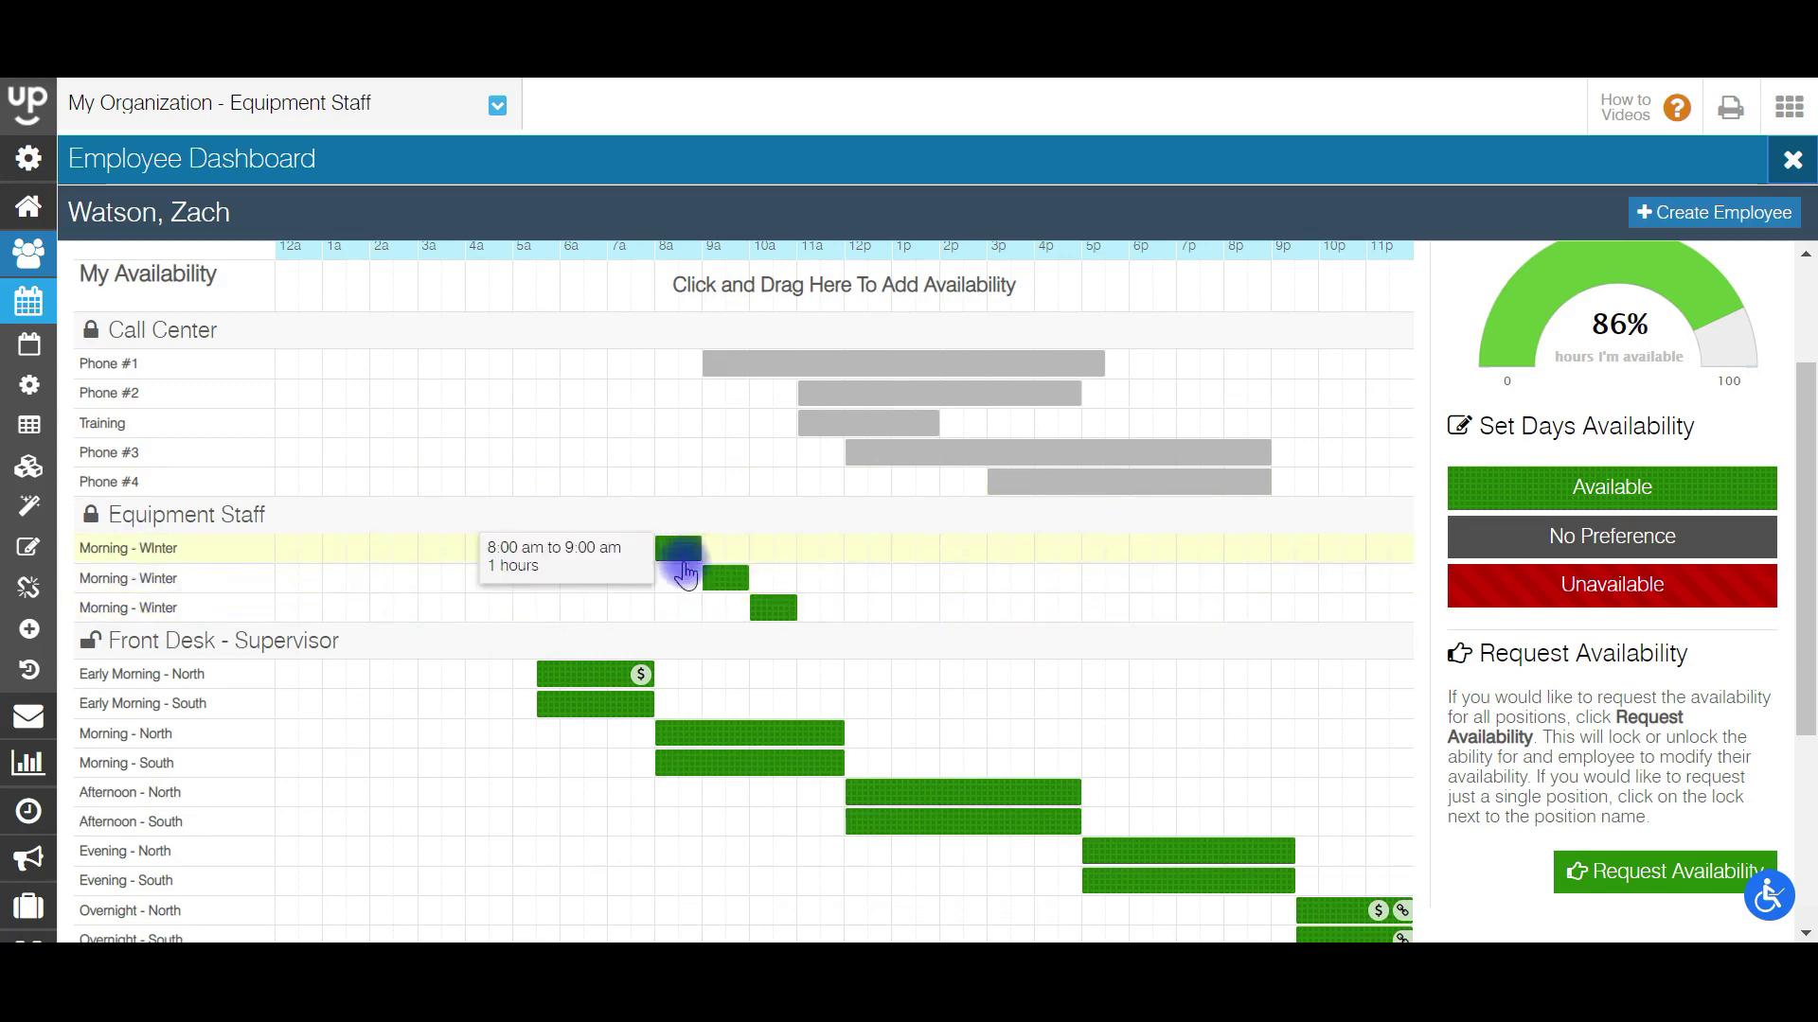
scroll(5, 445, "up", 2)
Start generating a schedule and choose the Equipment Staff position.
mouse_move(5, 445)
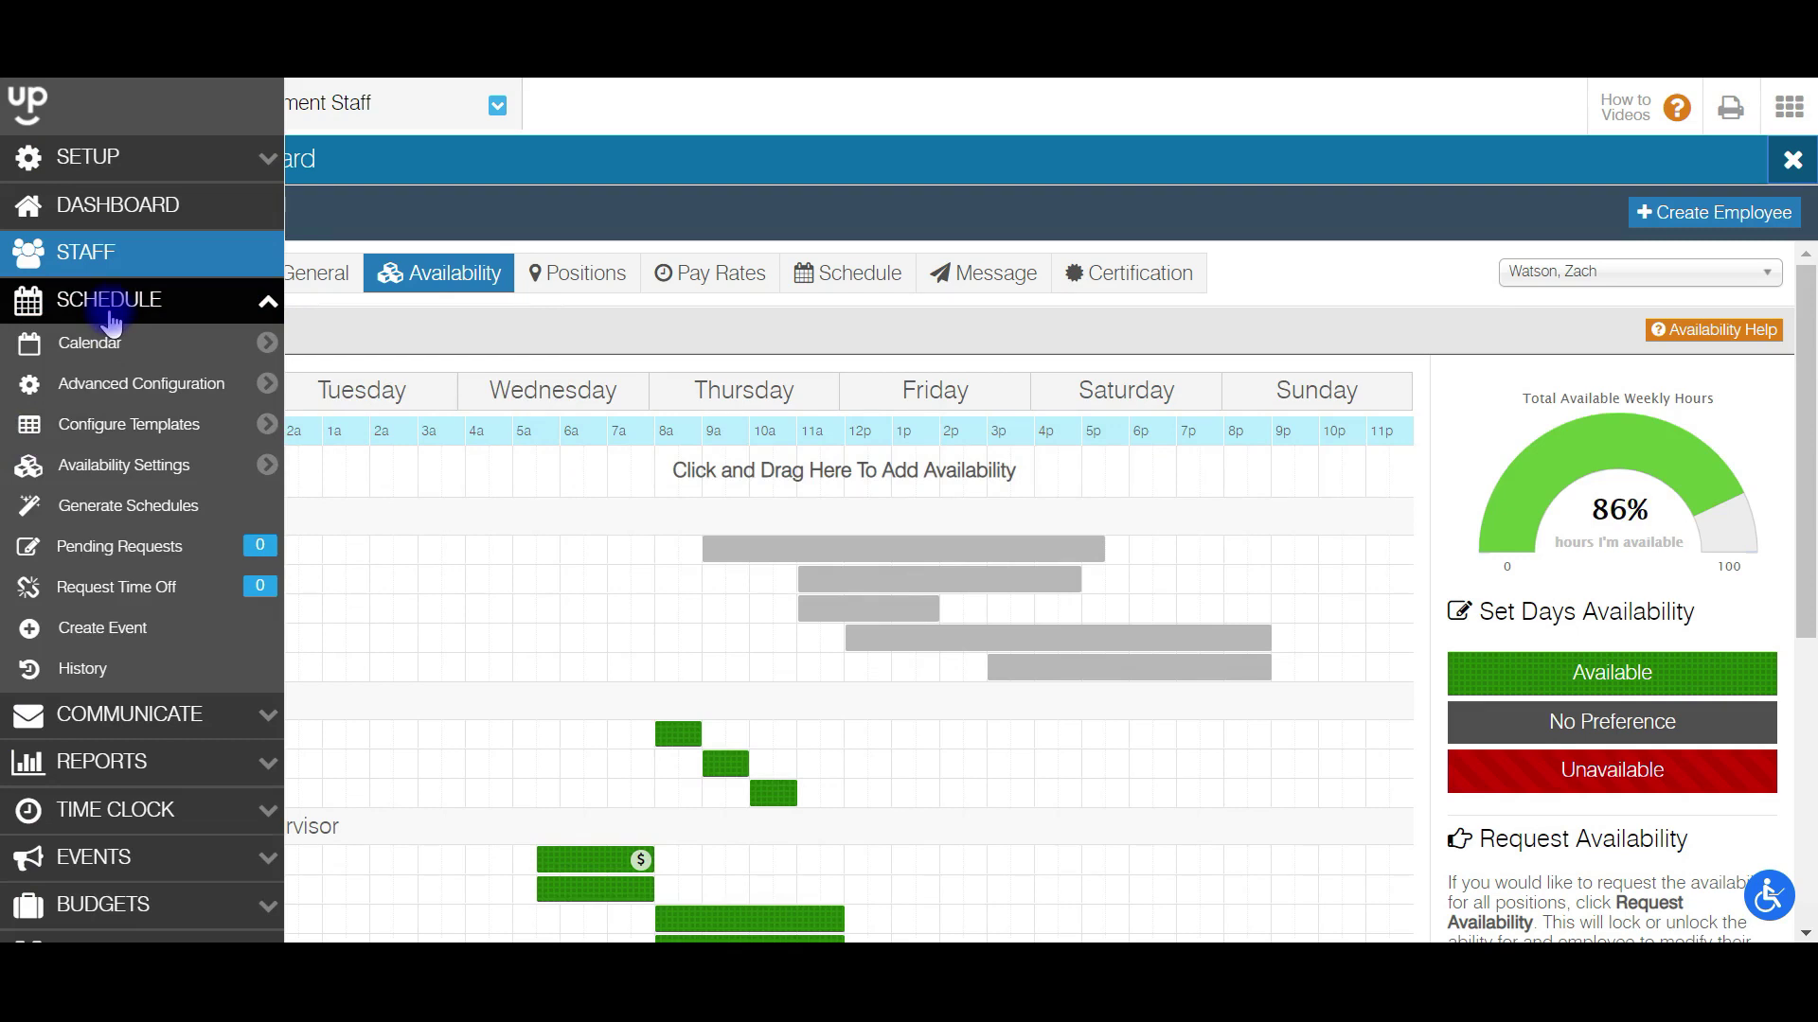
left_click(127, 506)
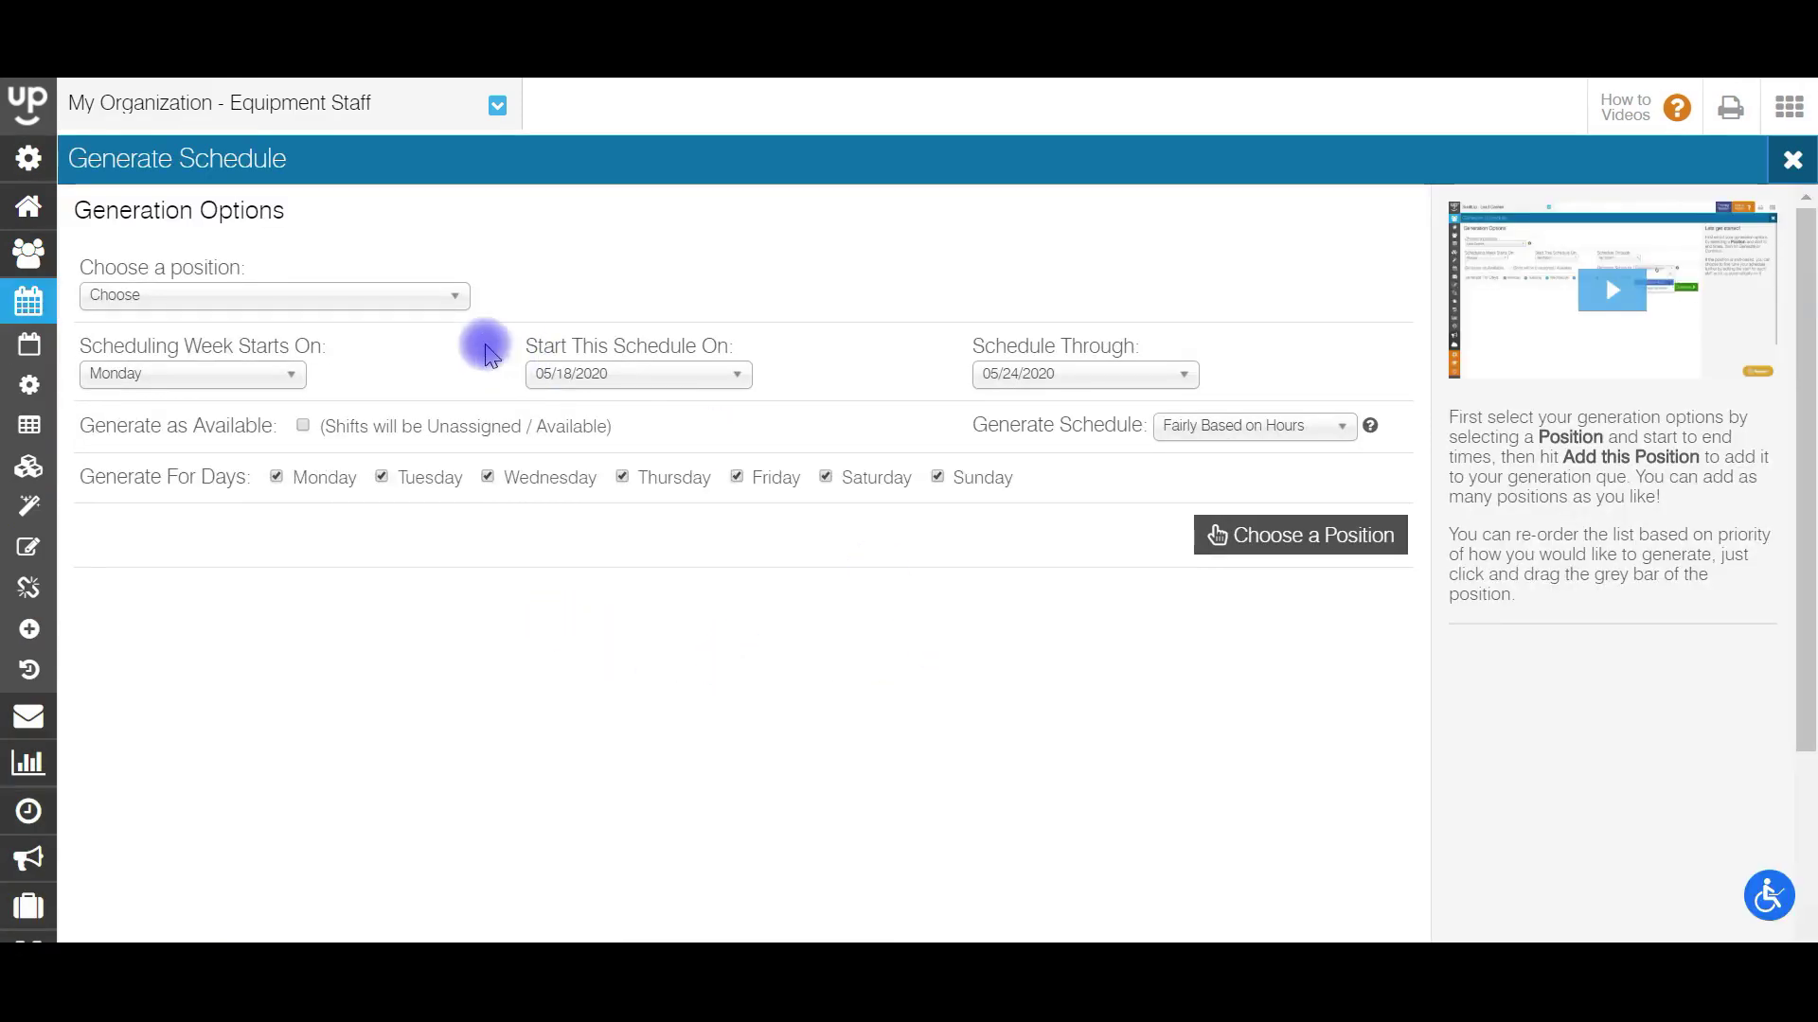
left_click(300, 301)
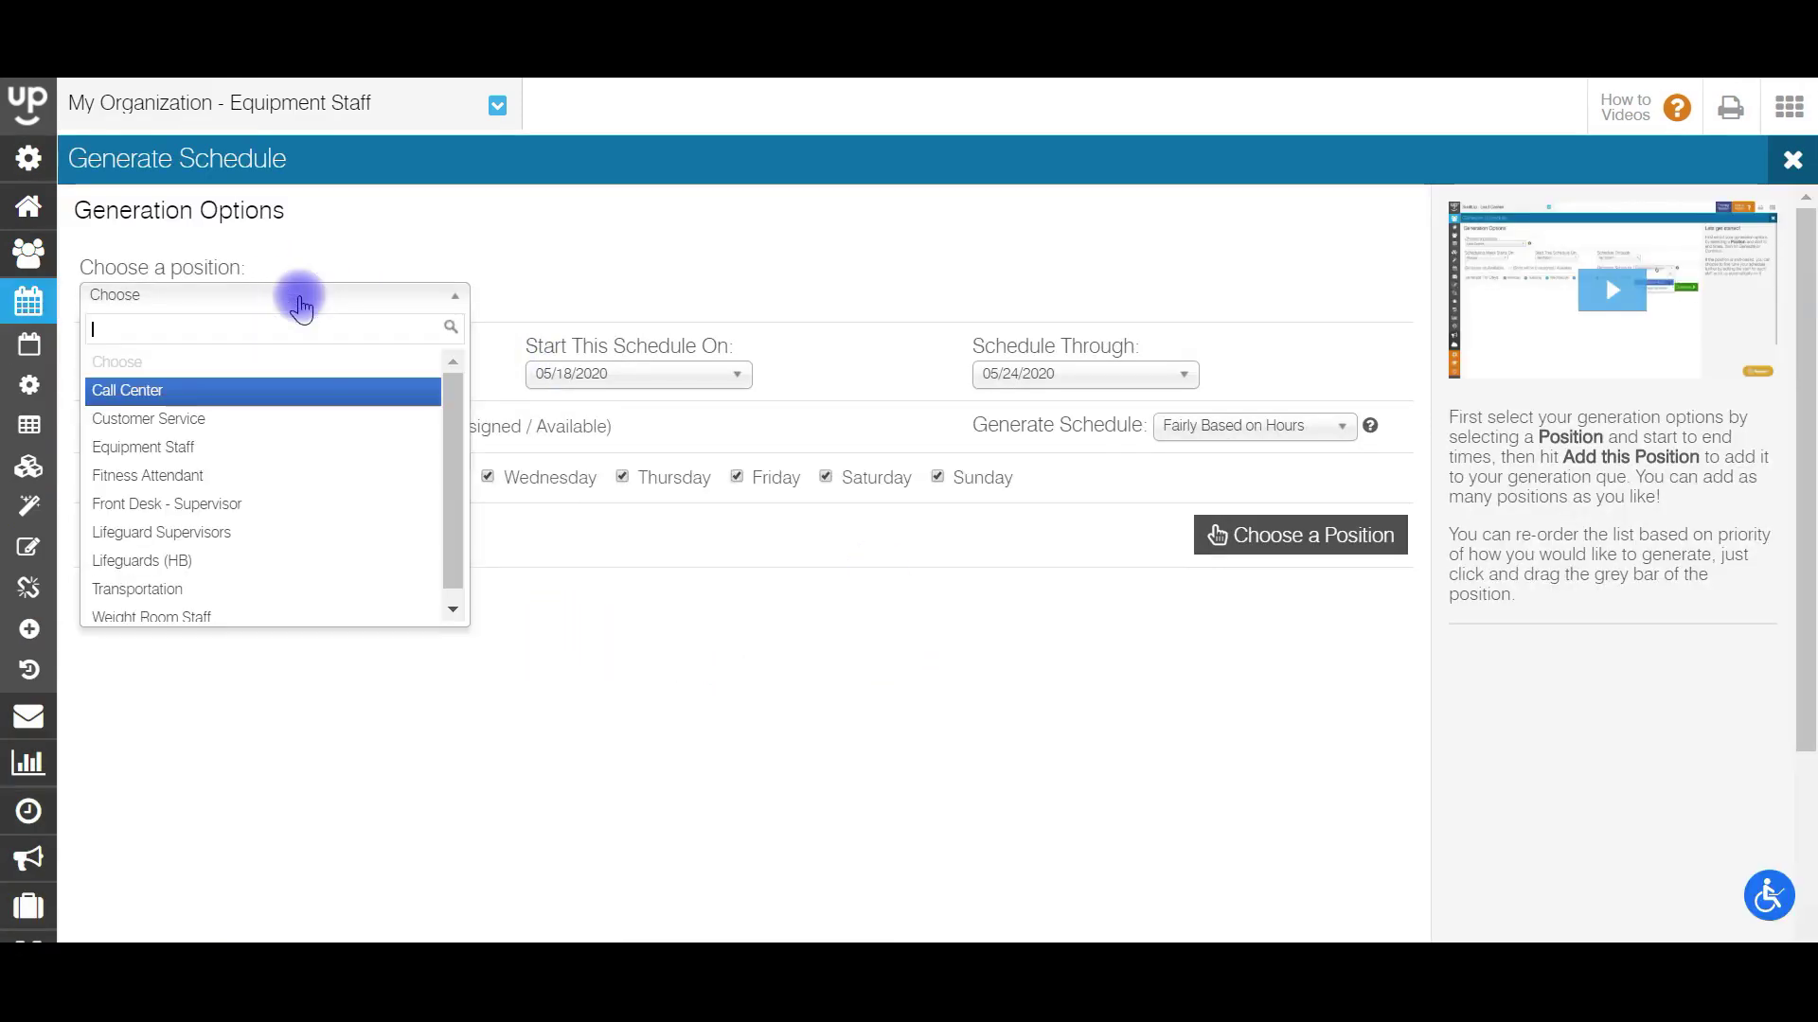
left_click(321, 450)
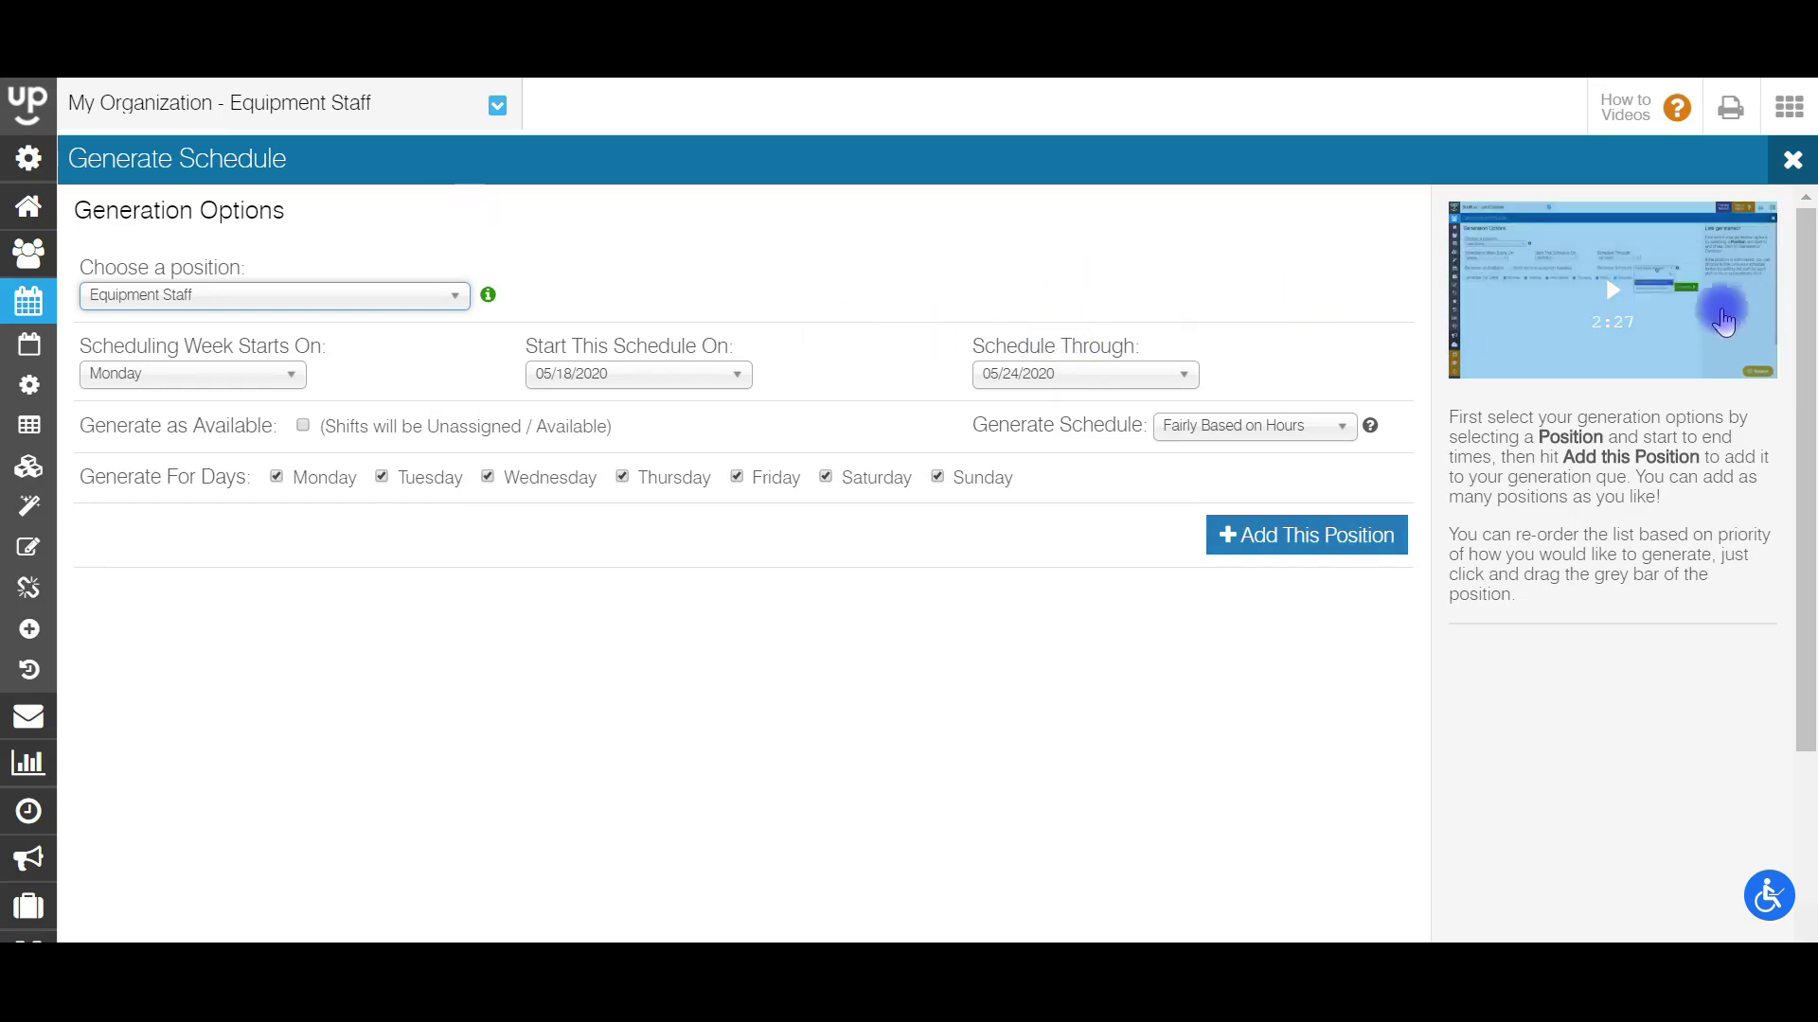
Set the schedule to start on 05/25/2020 with a Monday week start and add the position to the generation queue.
left_click(243, 375)
left_click(236, 401)
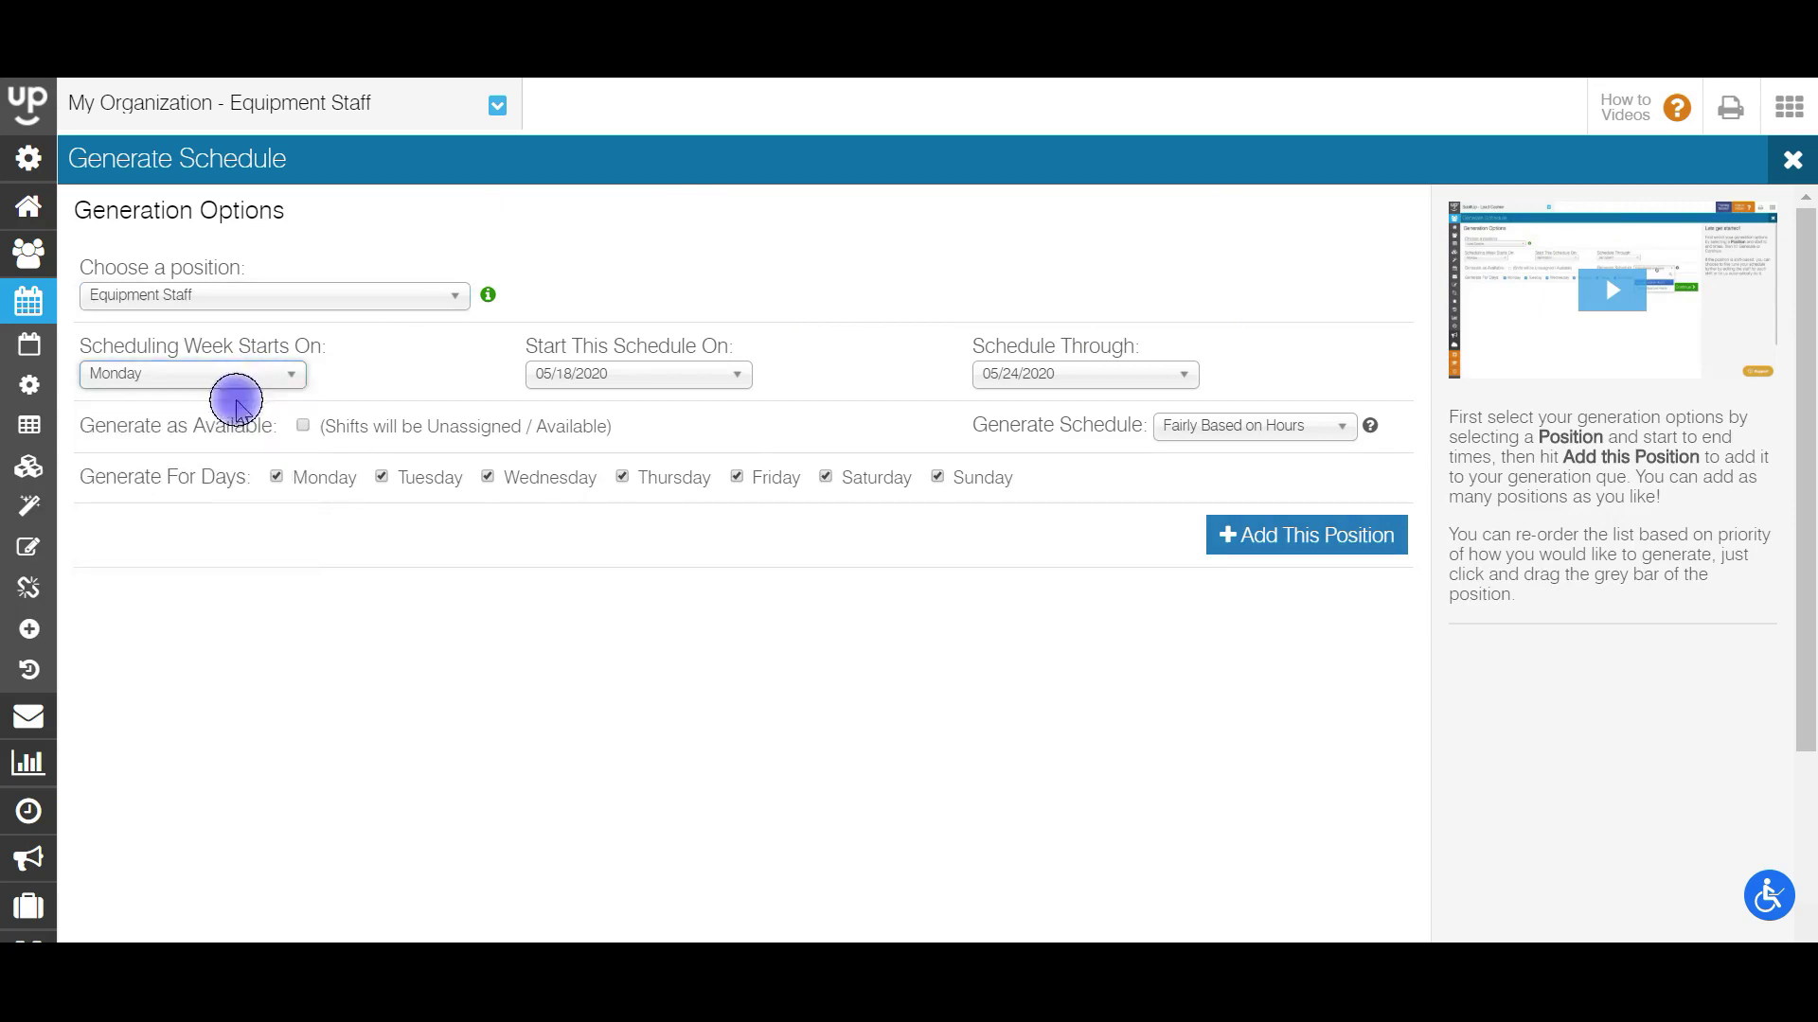
left_click(596, 393)
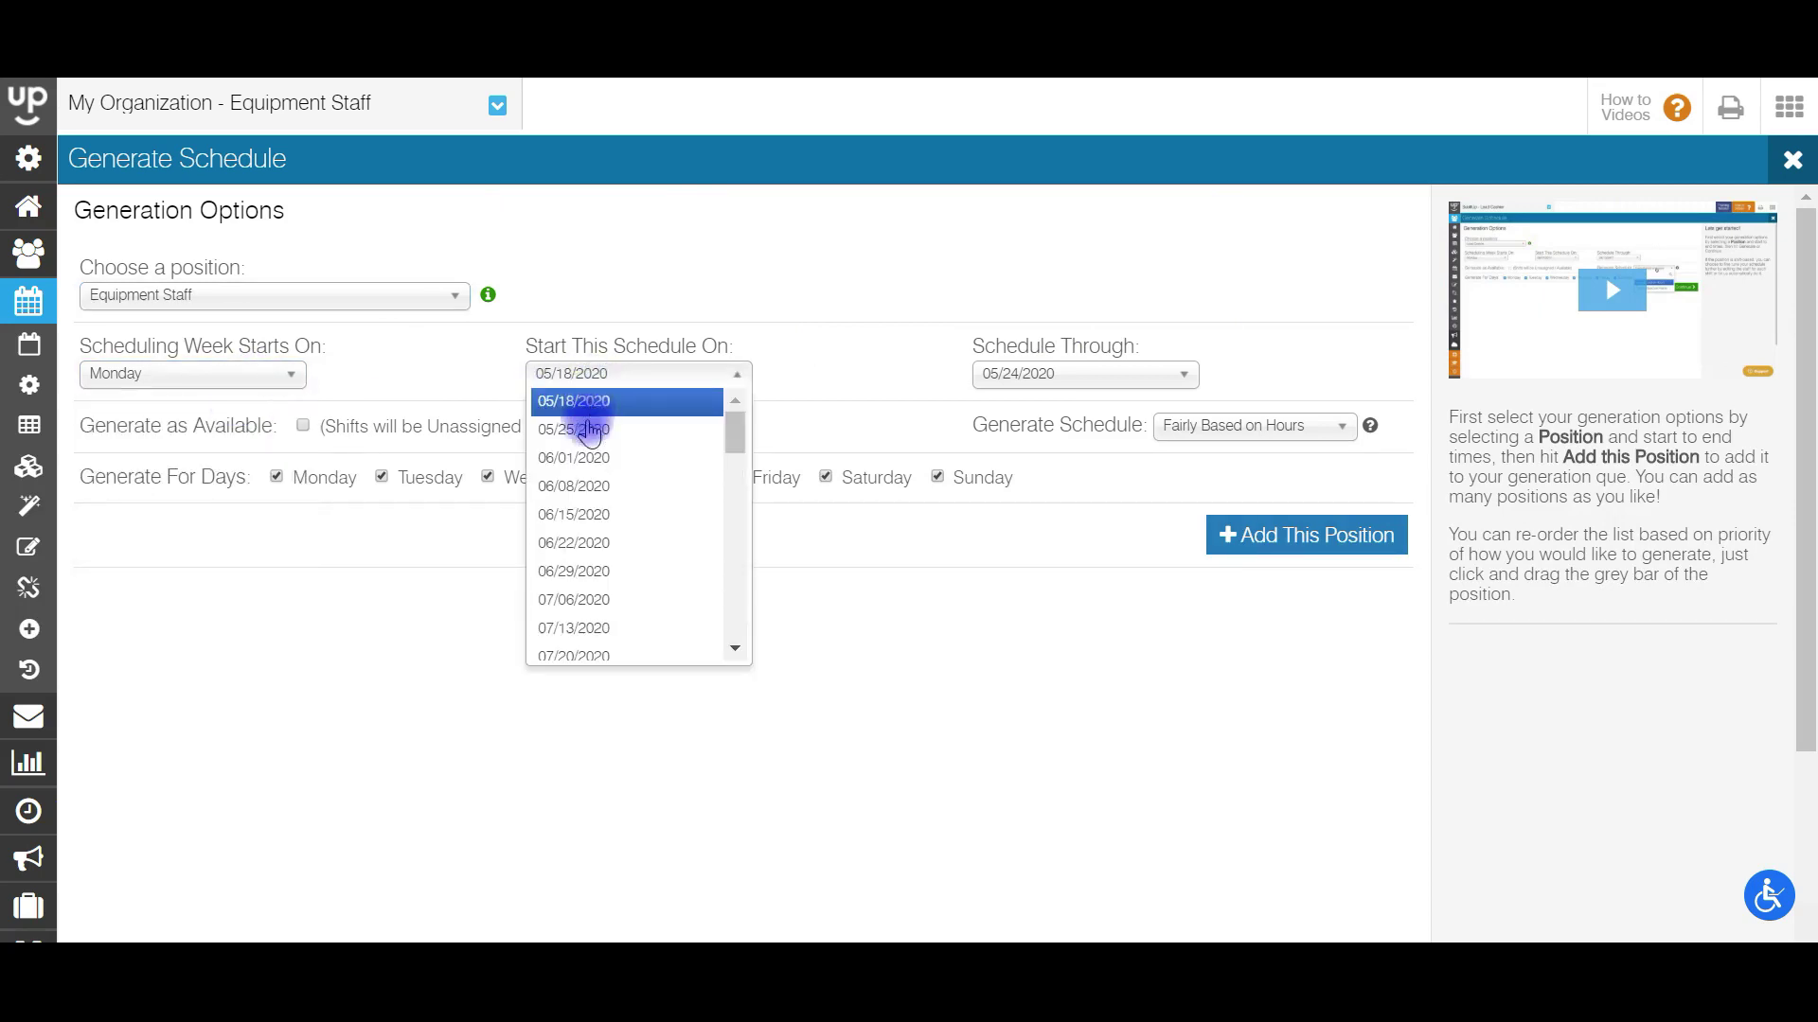
left_click(587, 428)
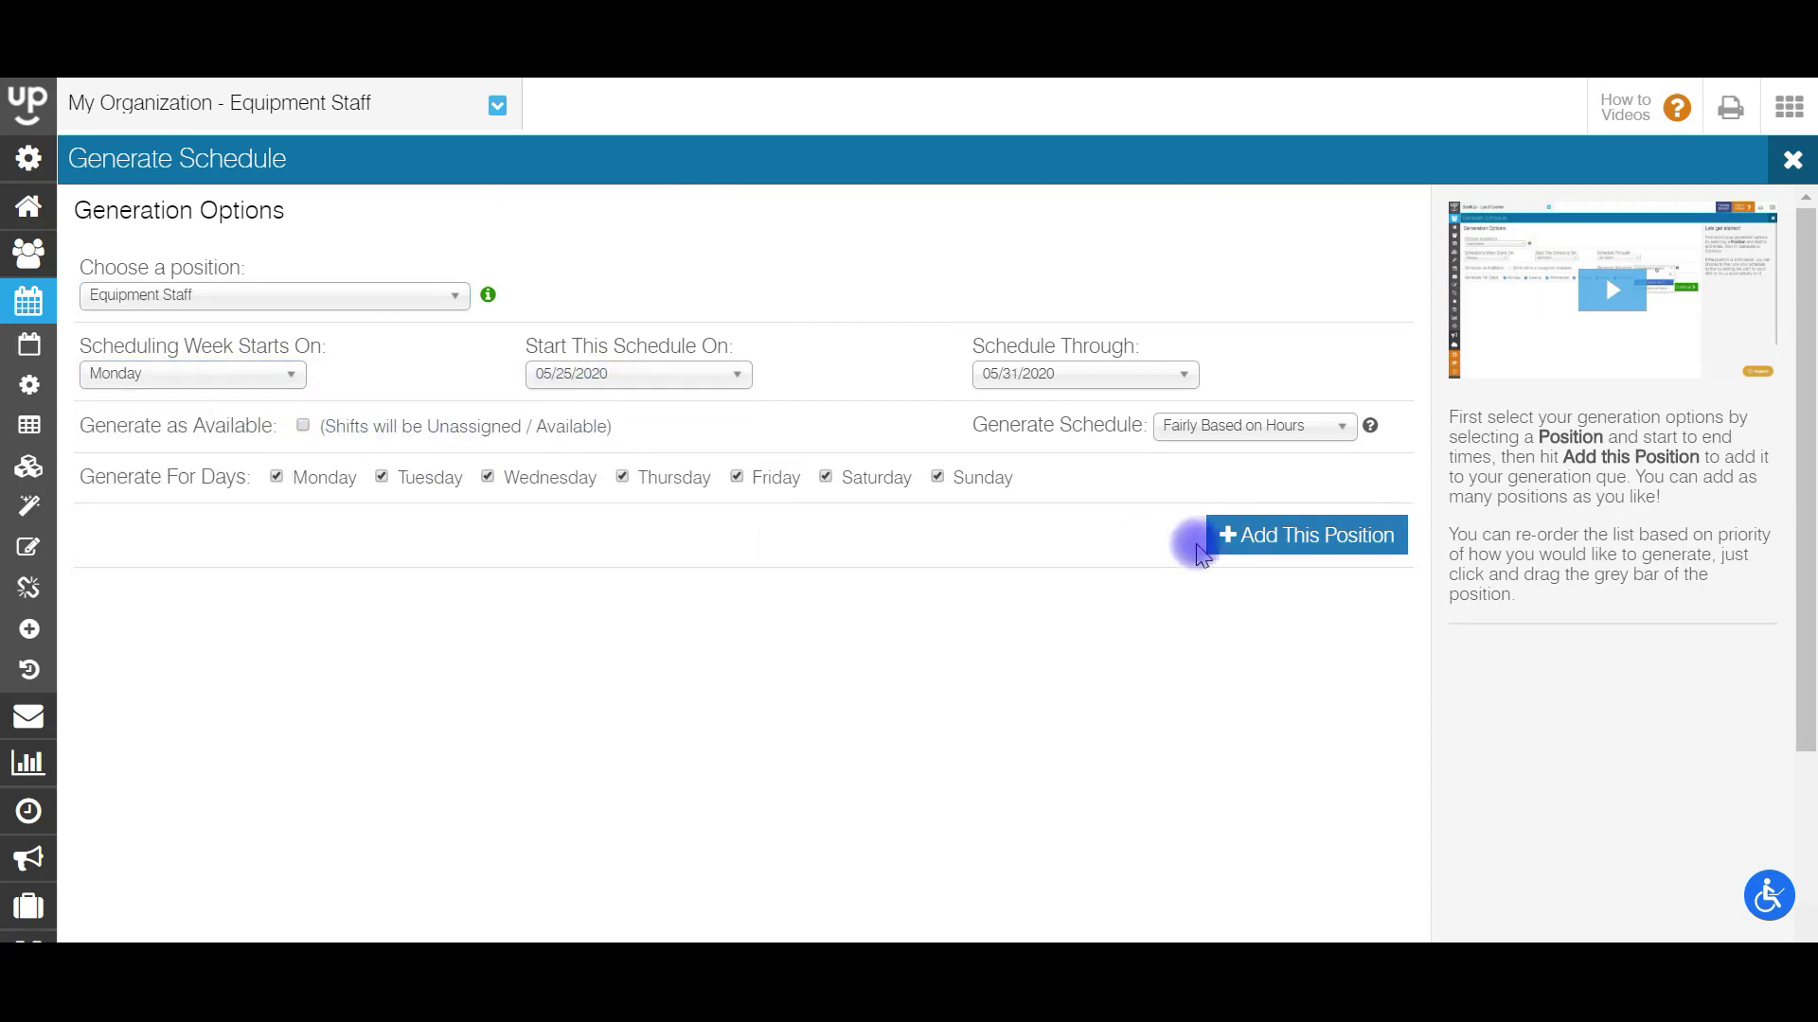
left_click(1325, 535)
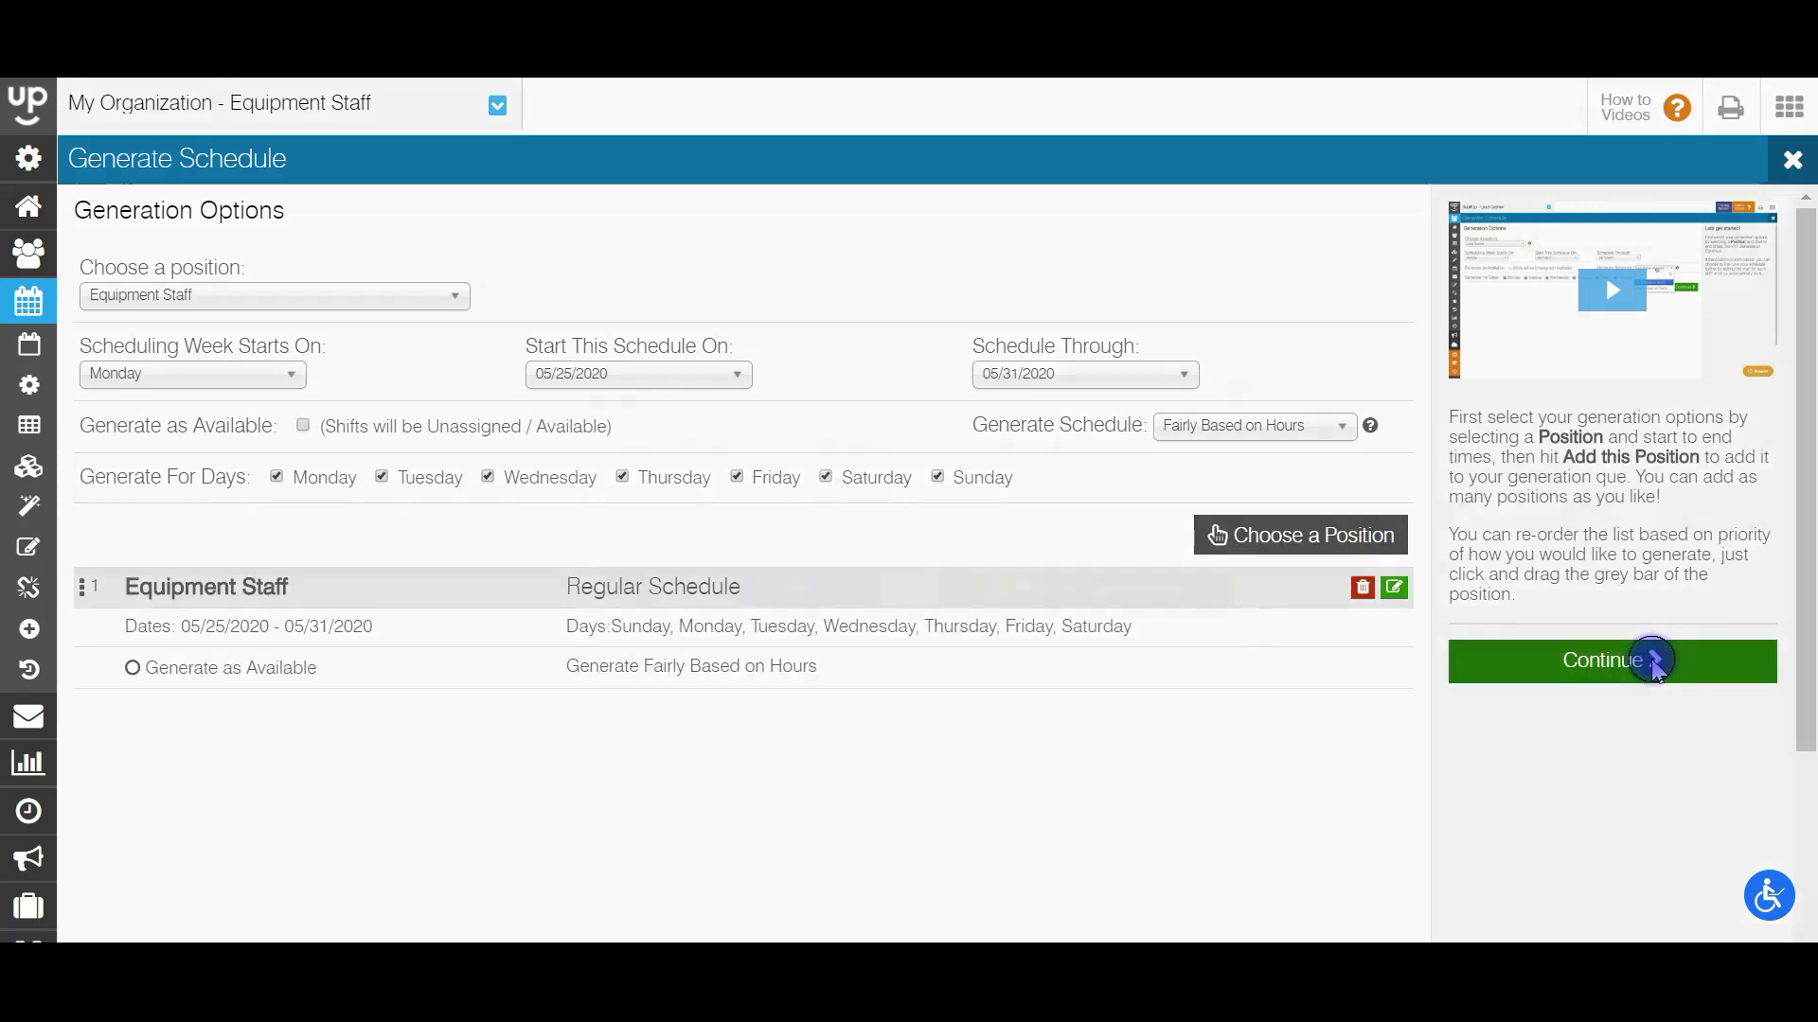
Generate the queued Equipment Staff schedule and view it in the calendar.
left_click(1608, 660)
left_click(781, 589)
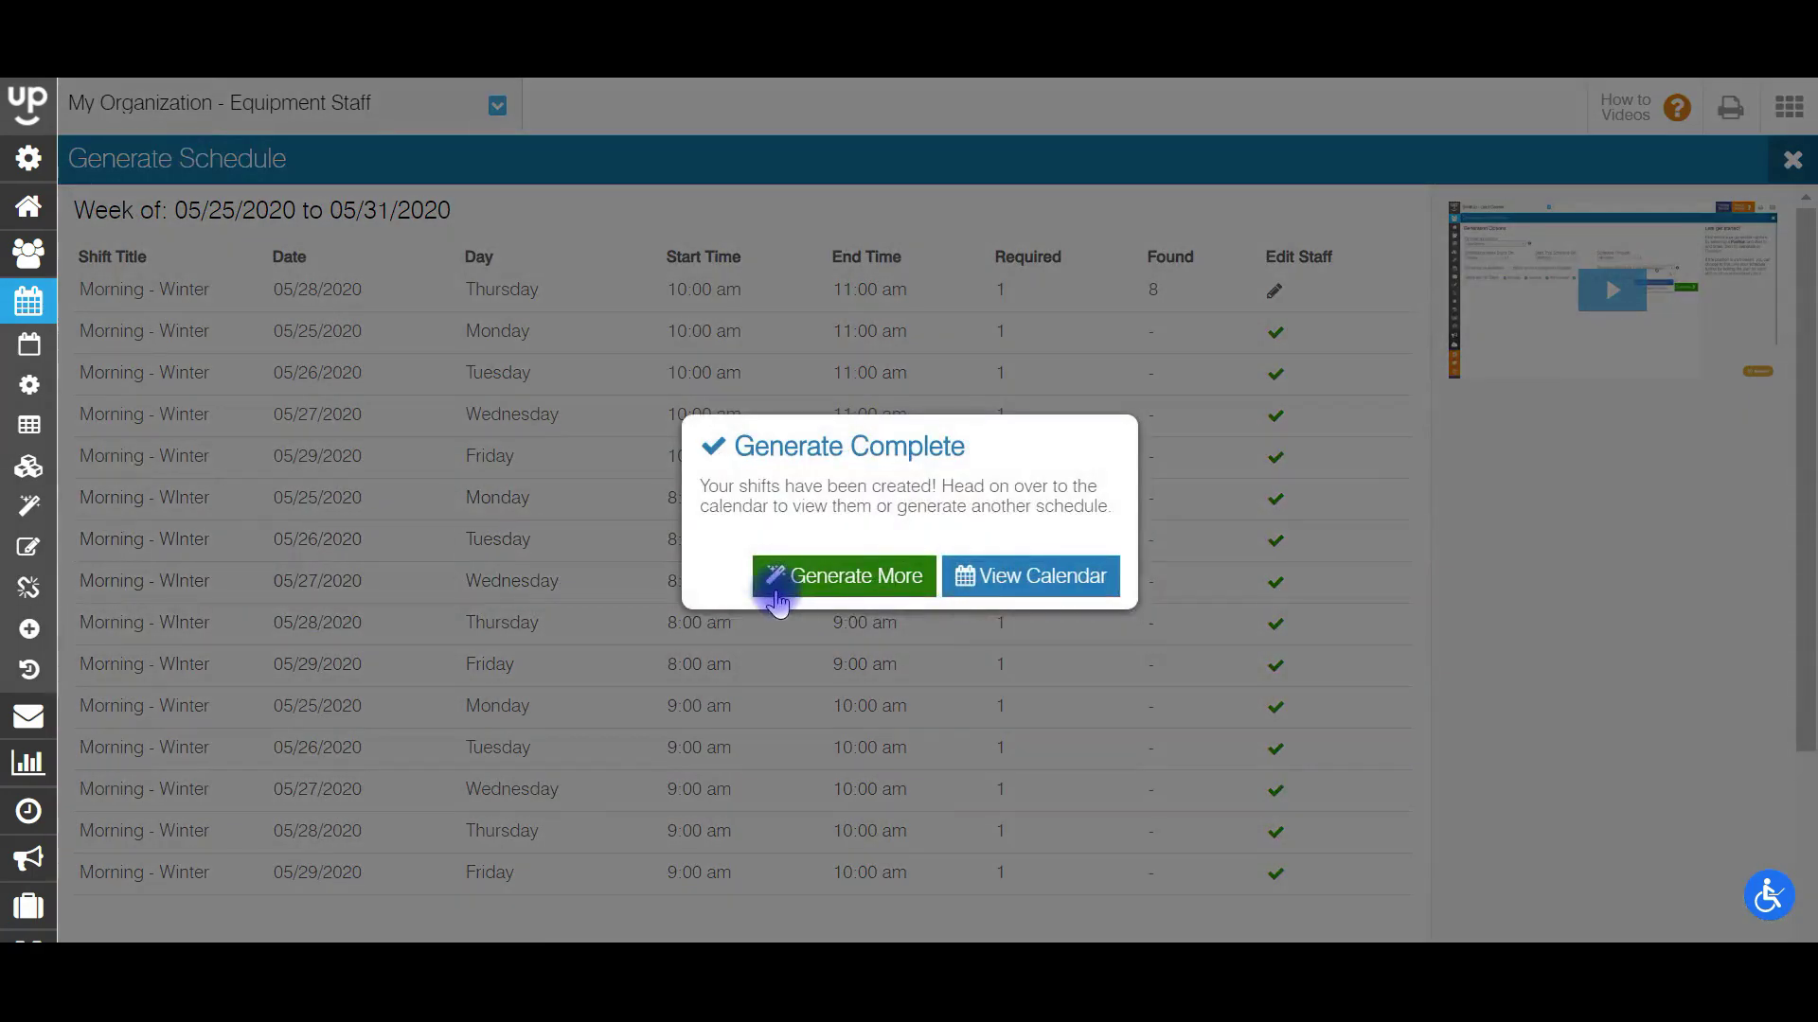
left_click(1030, 581)
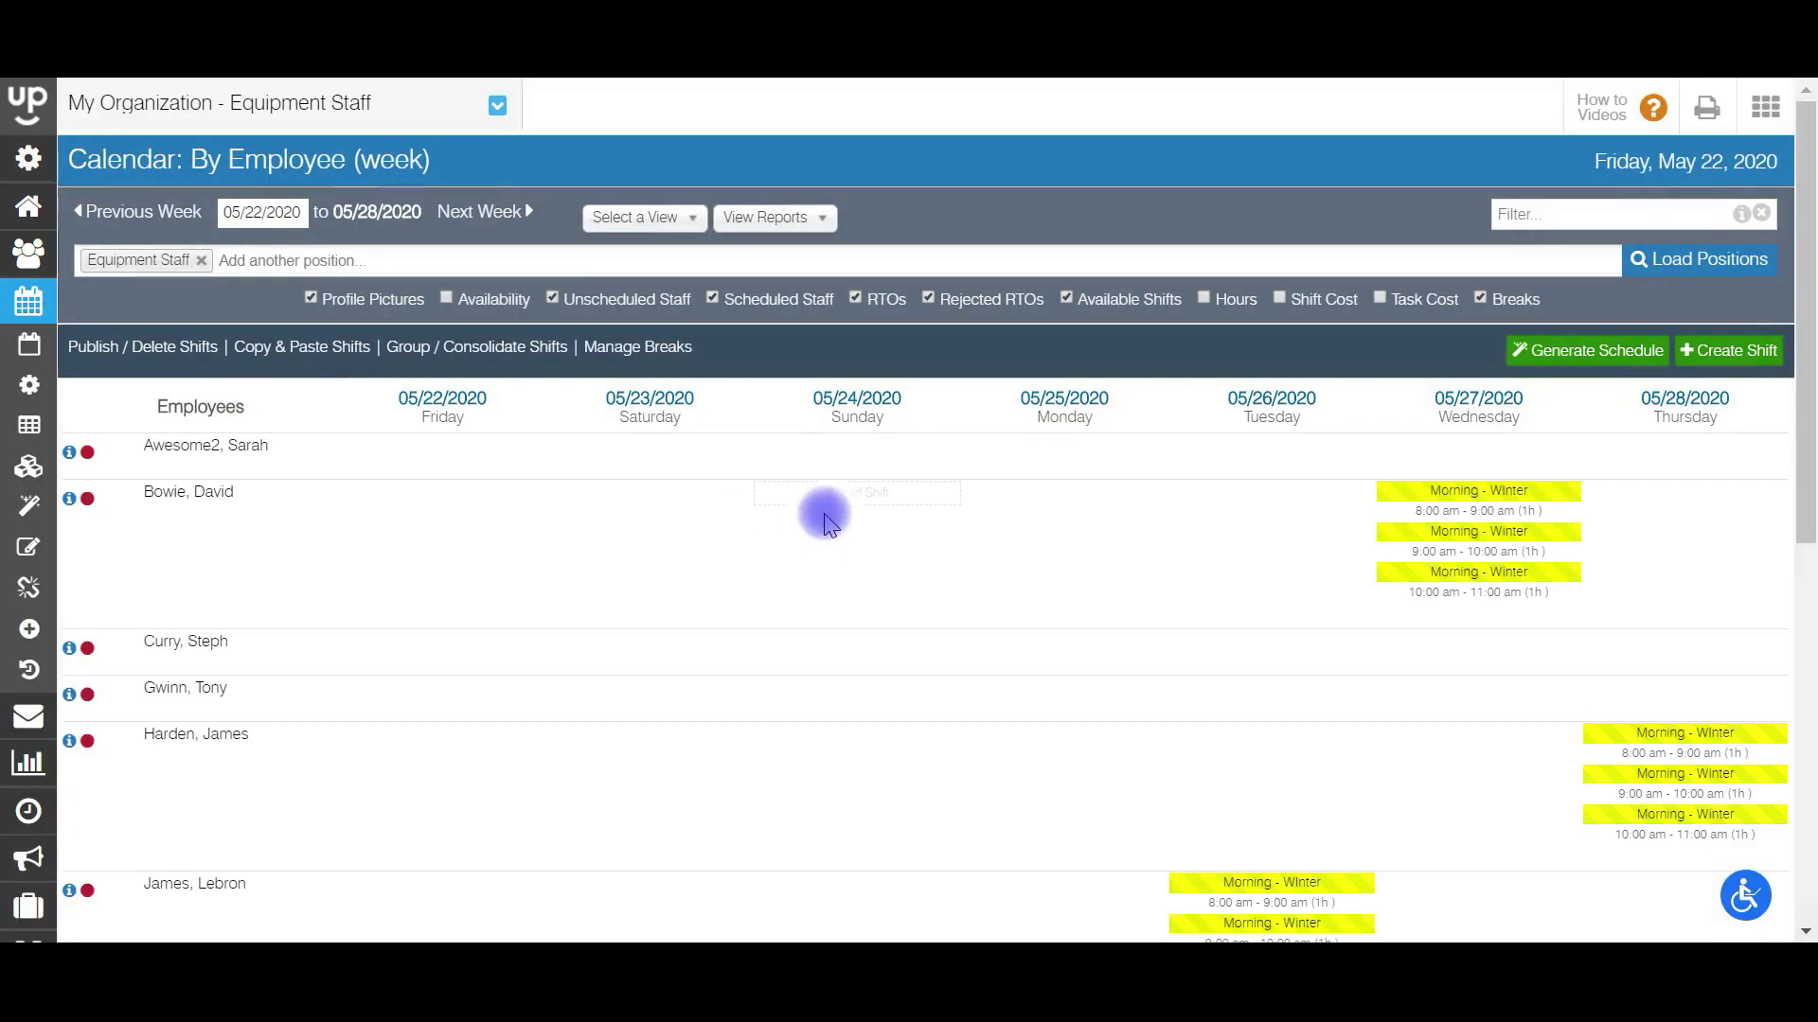
Show the calendar week starting 05/25/2020 and review the generated shifts for all employees.
left_click(259, 217)
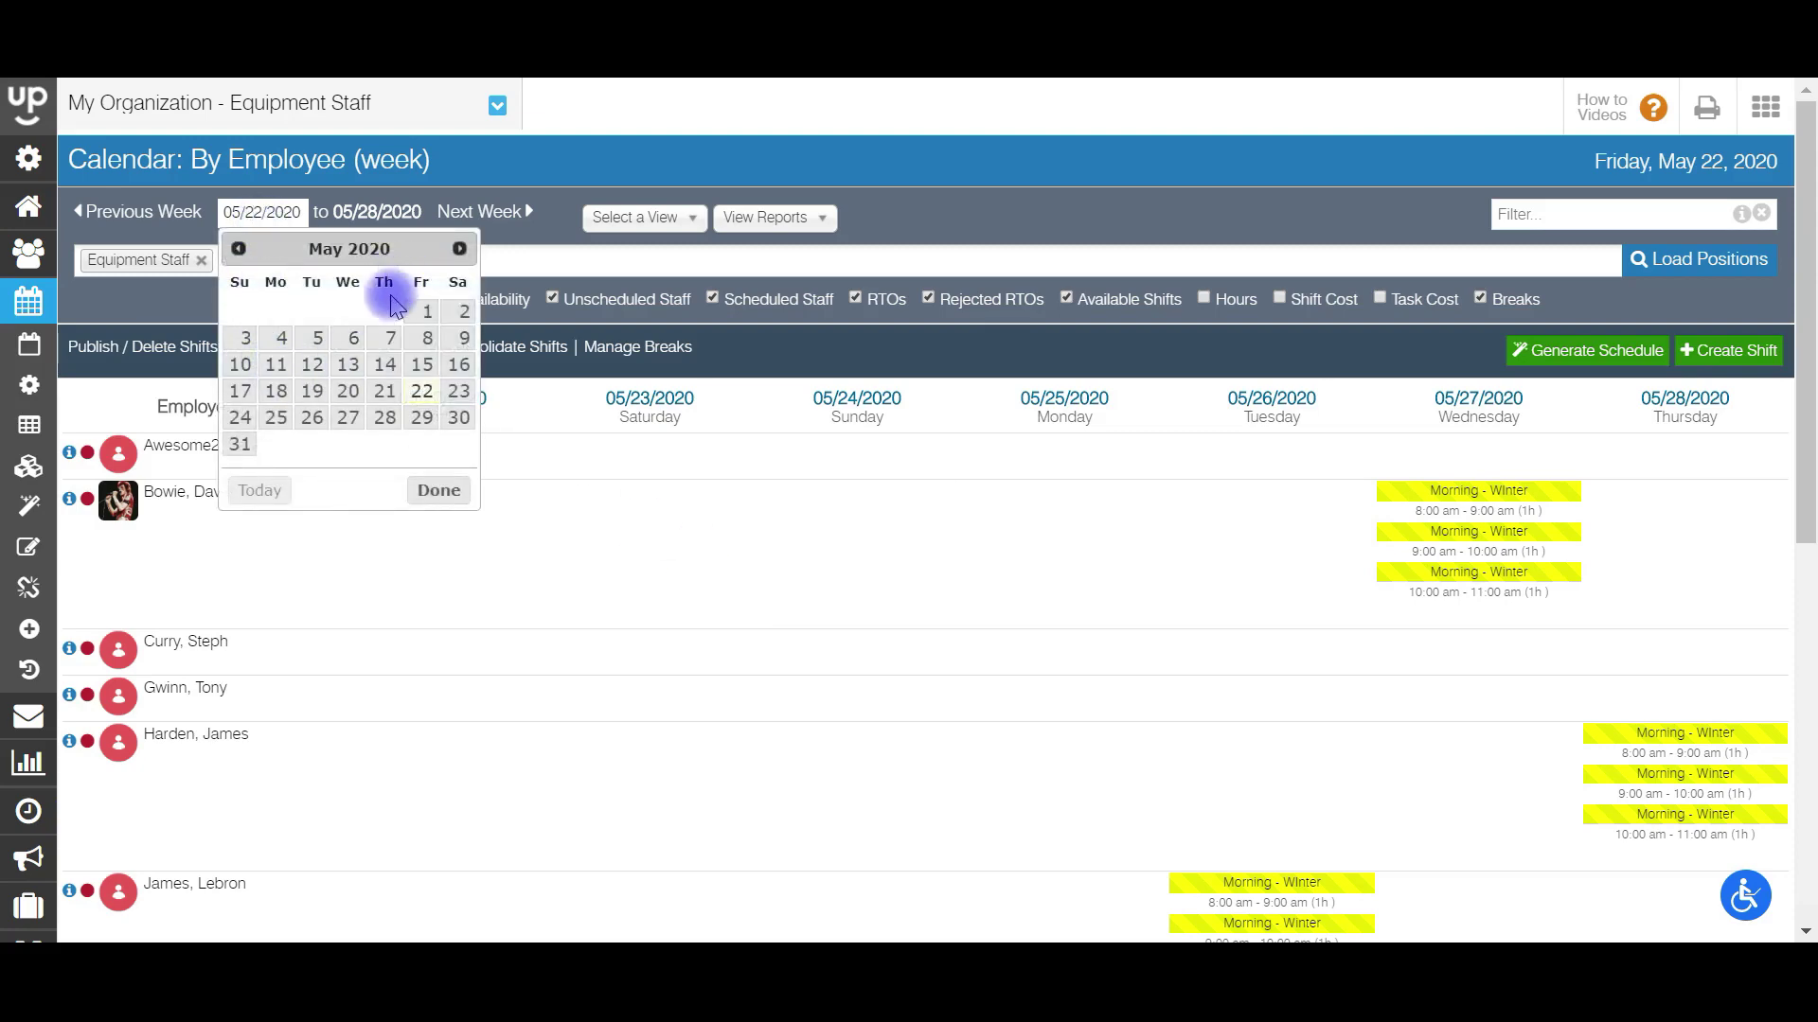
left_click(276, 418)
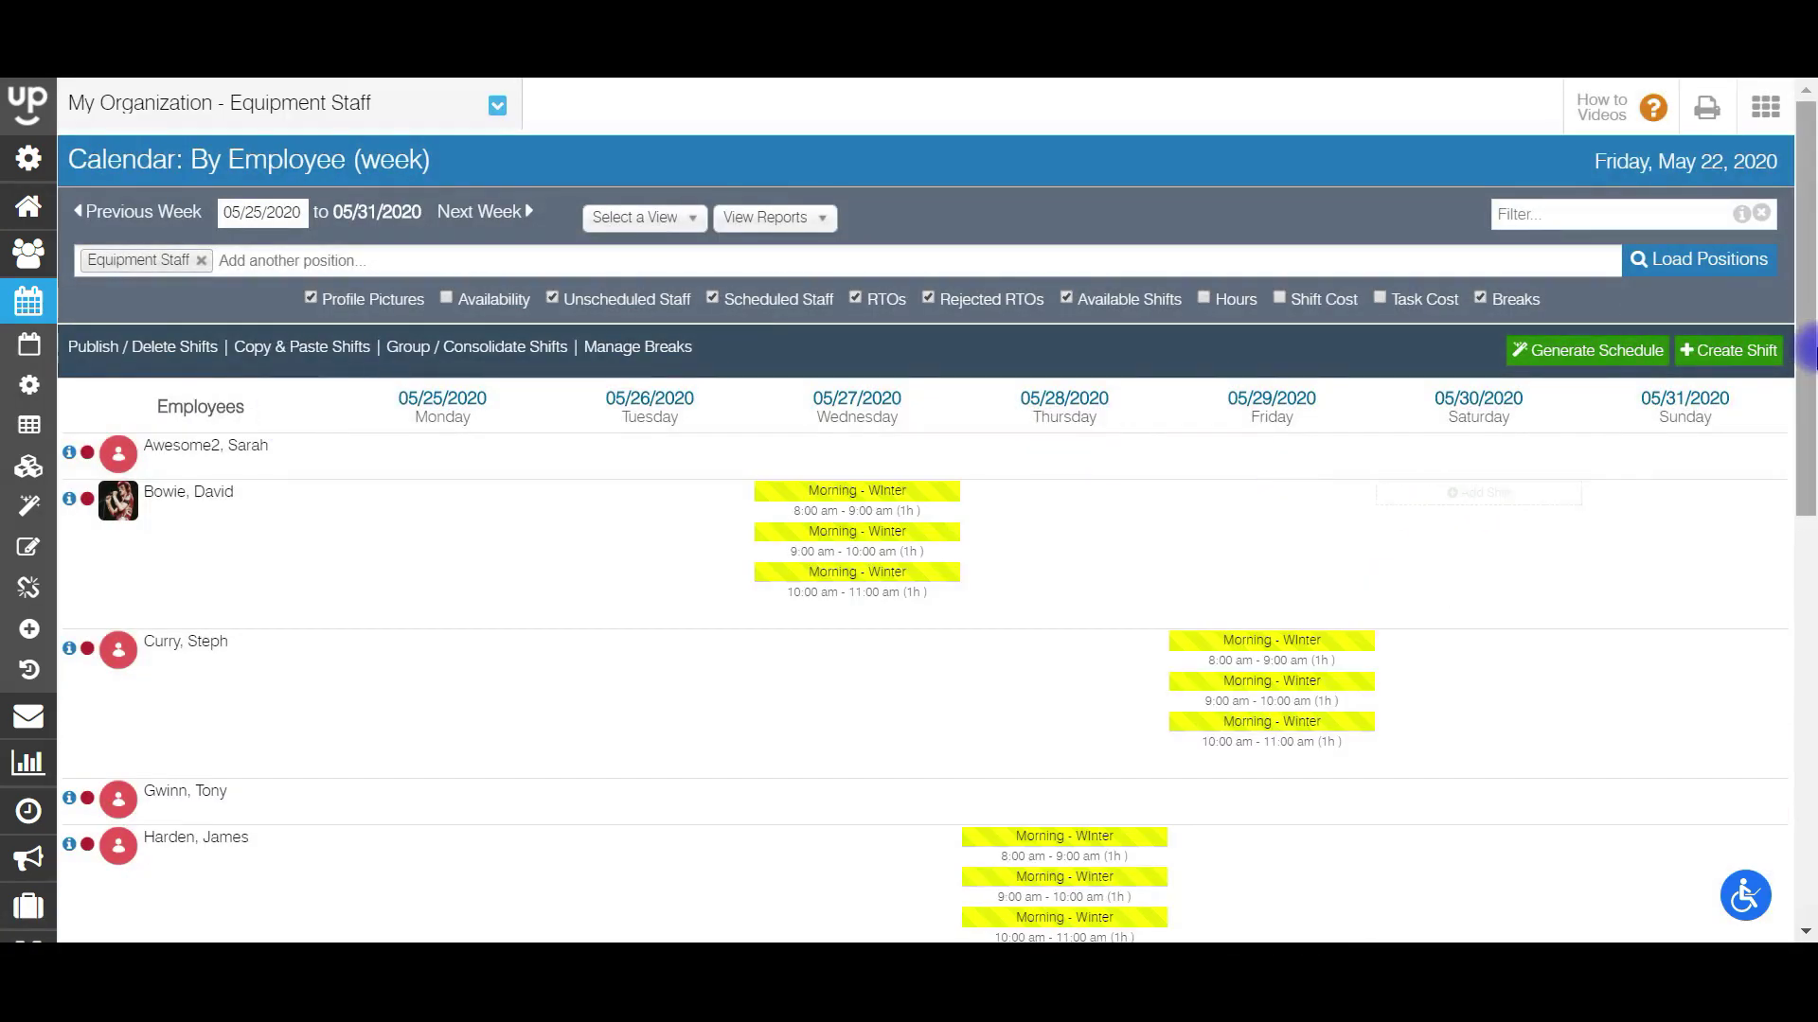
scroll(1463, 492, "down", 2)
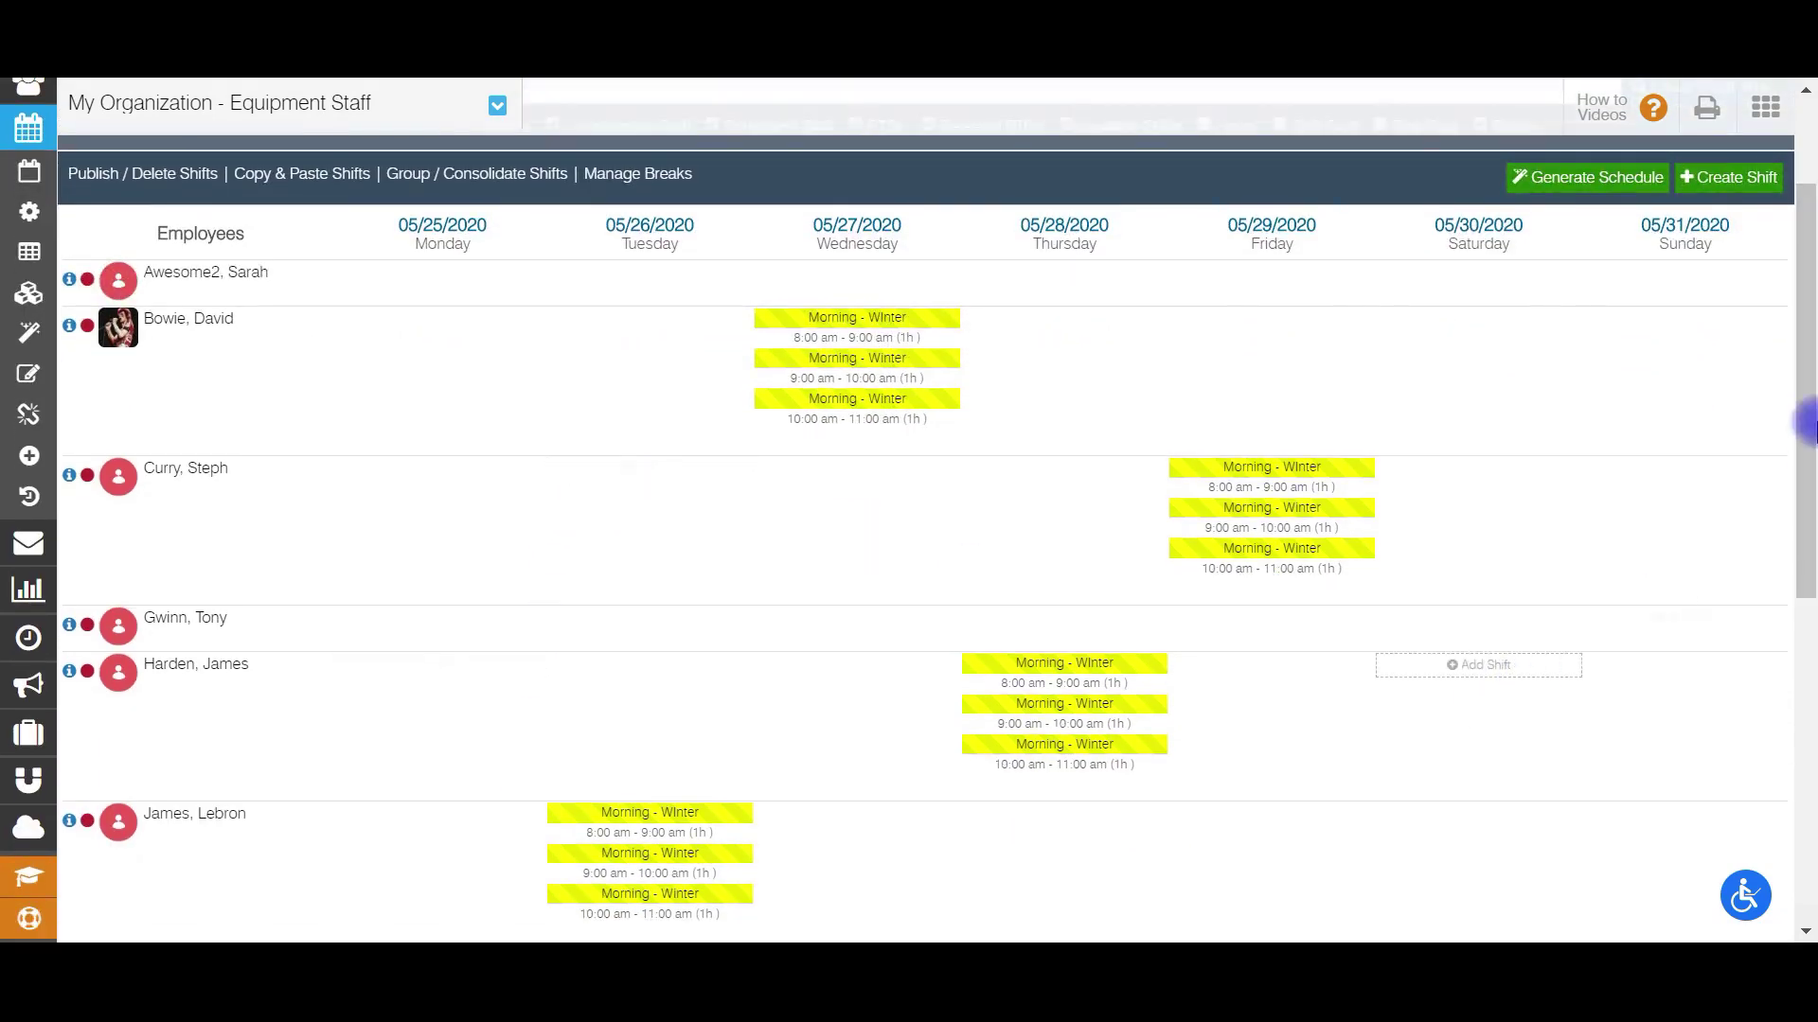
scroll(1803, 473, "down", 2)
left_click_drag(1813, 527, 1804, 331)
mouse_move(842, 588)
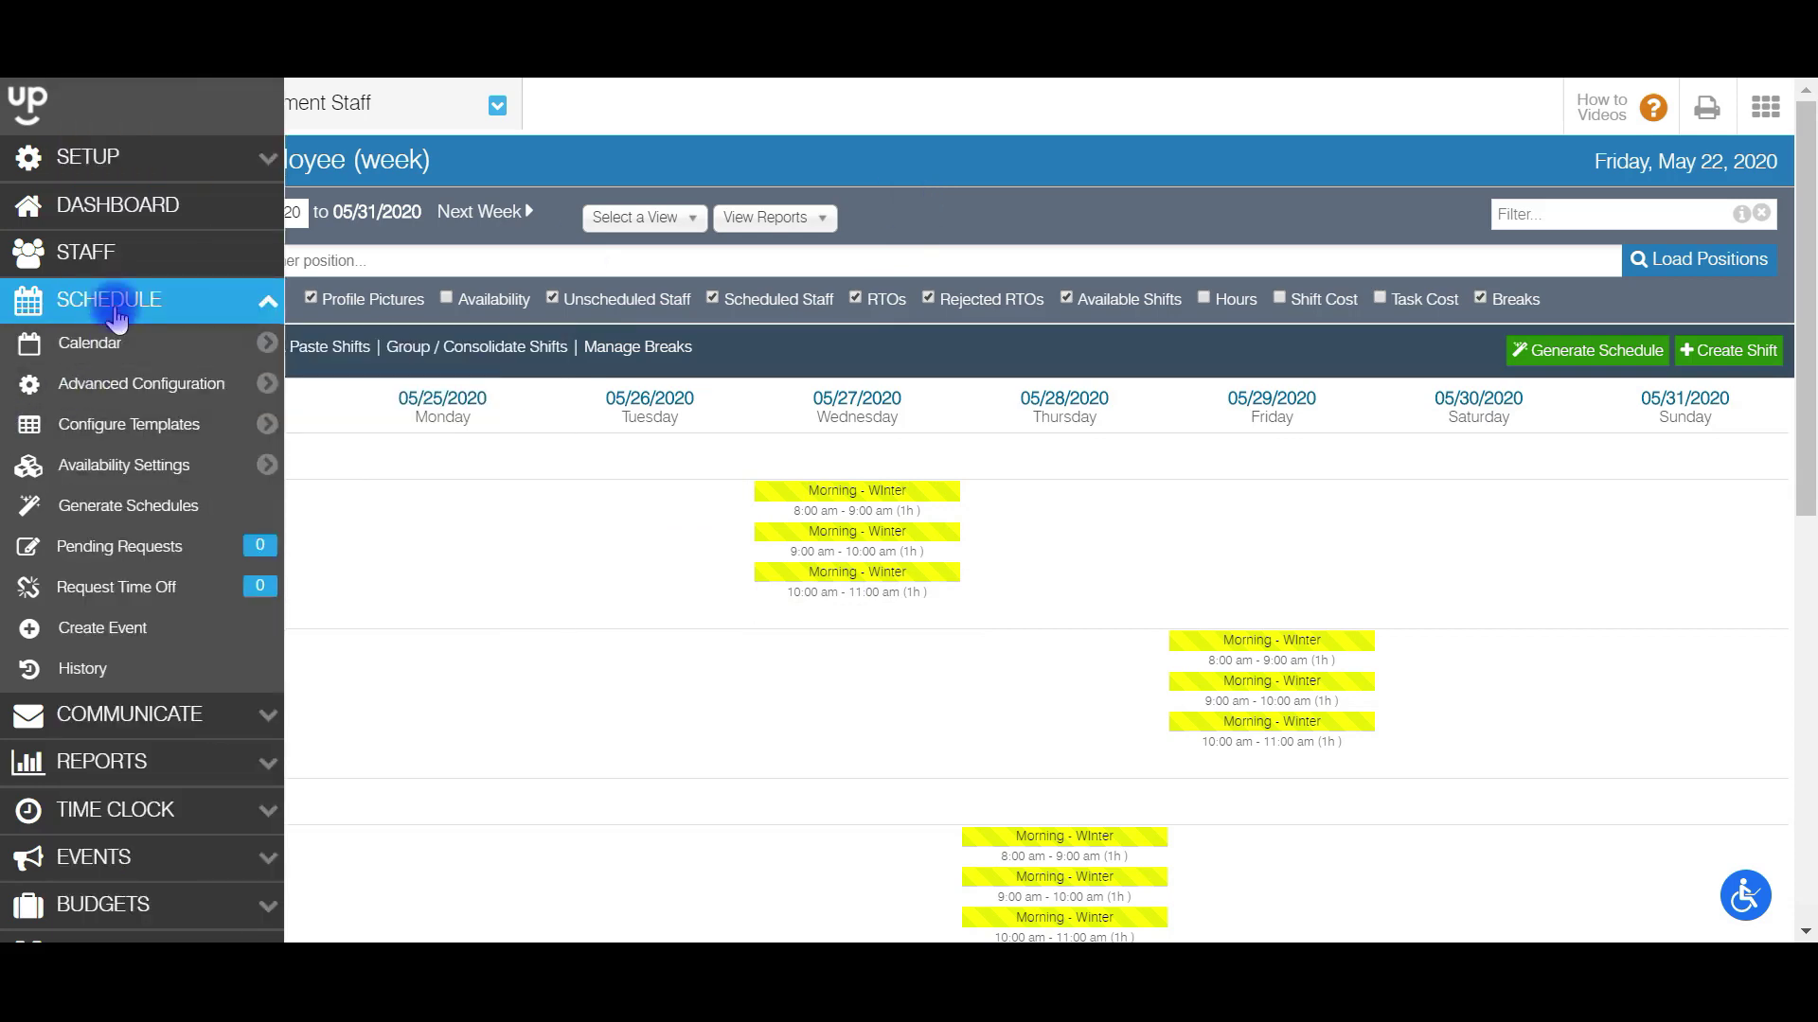
Open the shift templates and sort the Front Desk - Supervisor templates by start time.
mouse_move(138, 402)
left_click(320, 419)
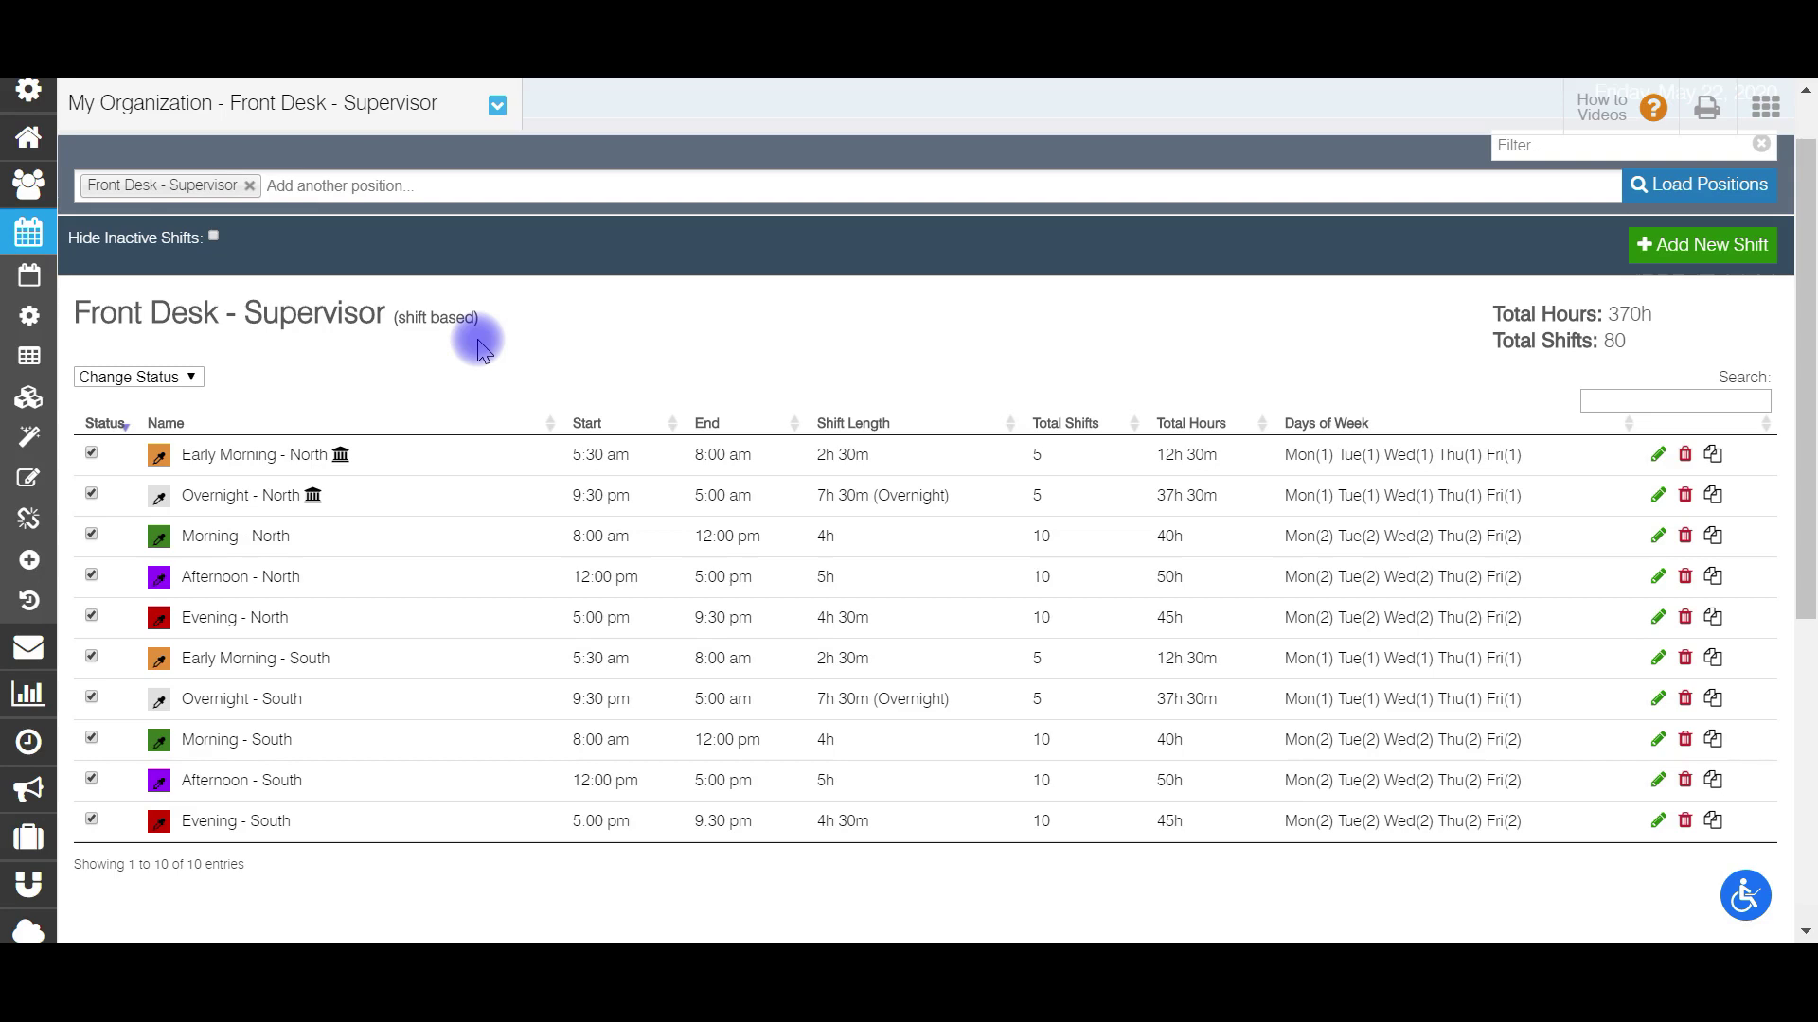
left_click(599, 420)
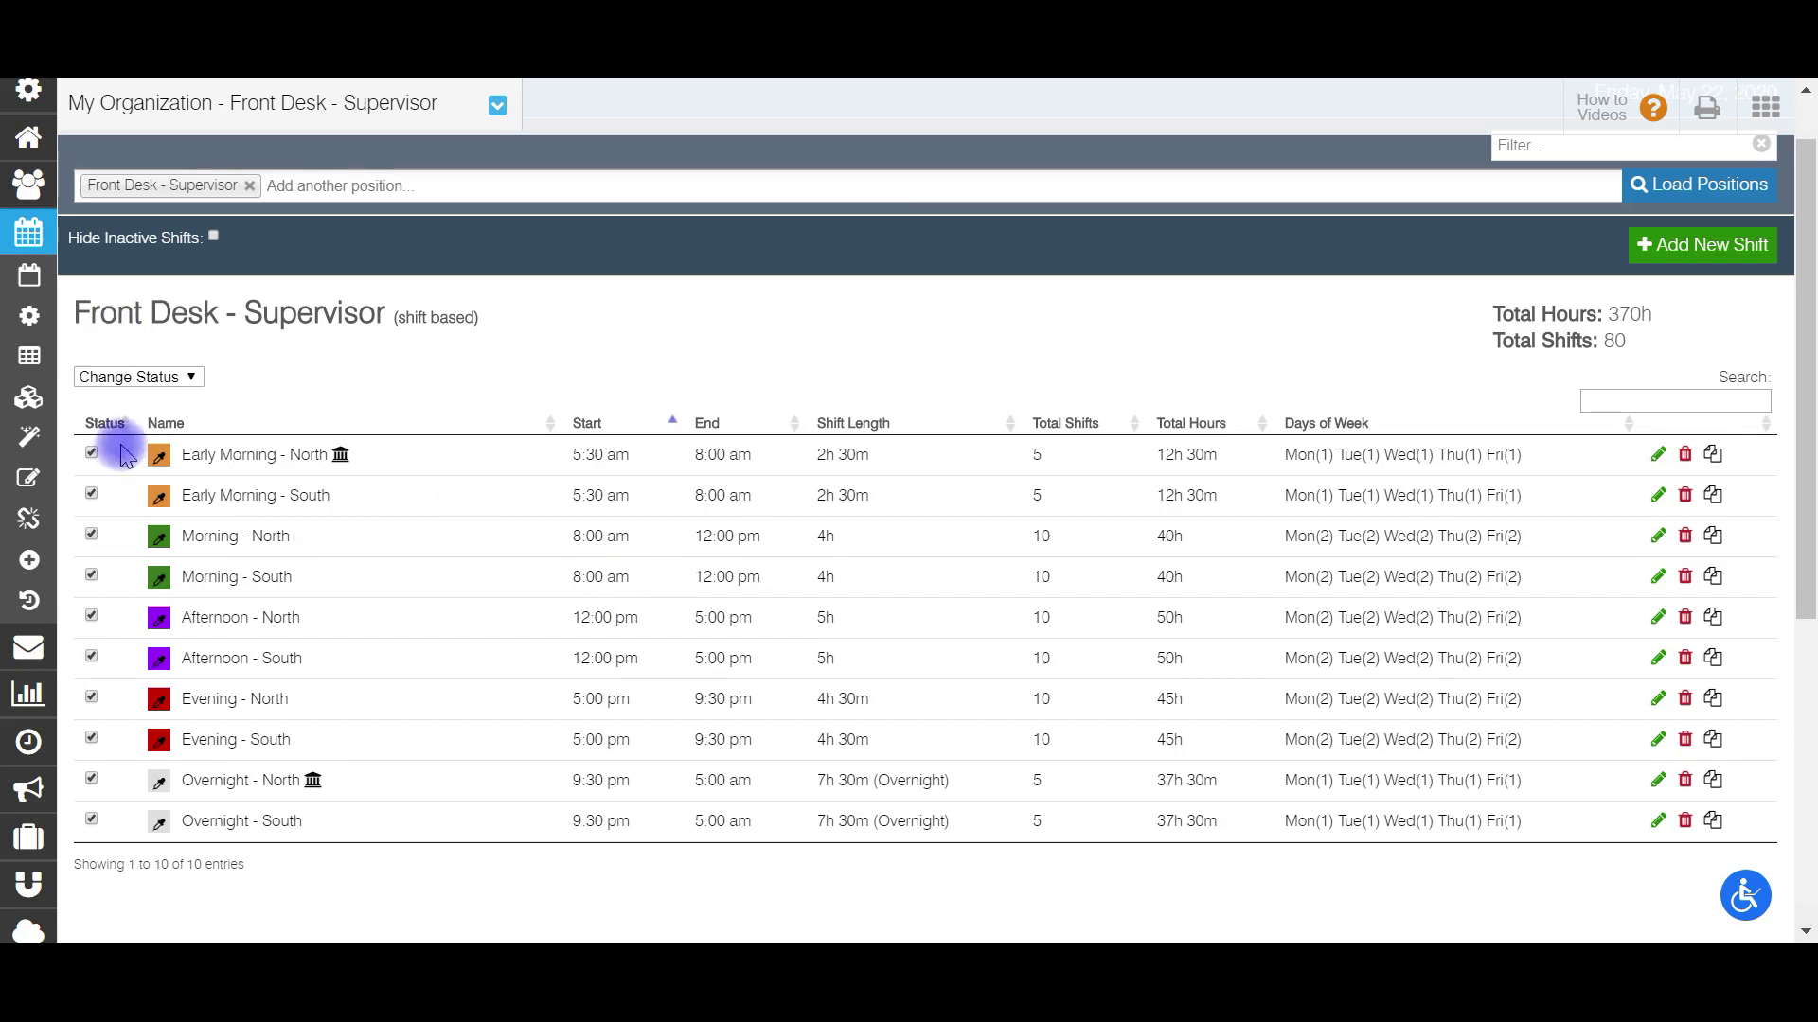
Deactivate the Early Morning, Morning, Afternoon, Evening and Overnight - South templates of Front Desk - Supervisor.
left_click(92, 494)
left_click(91, 575)
left_click(91, 658)
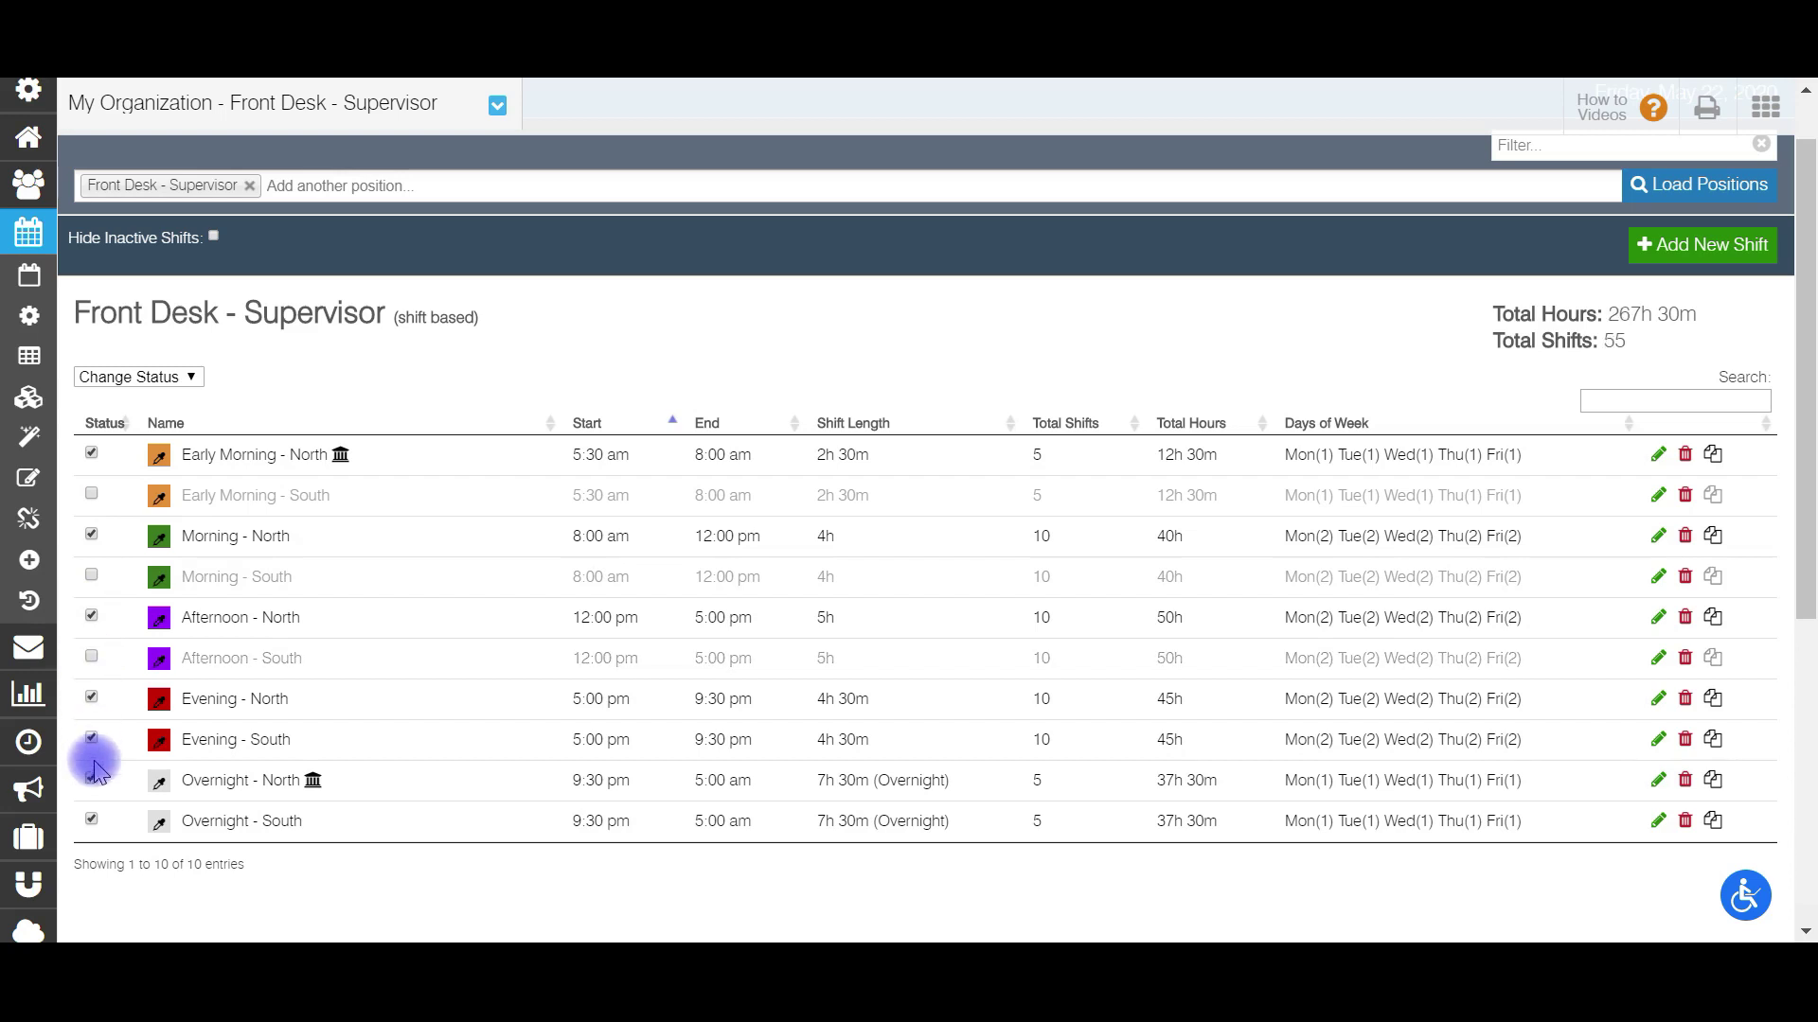
left_click(91, 738)
left_click(92, 820)
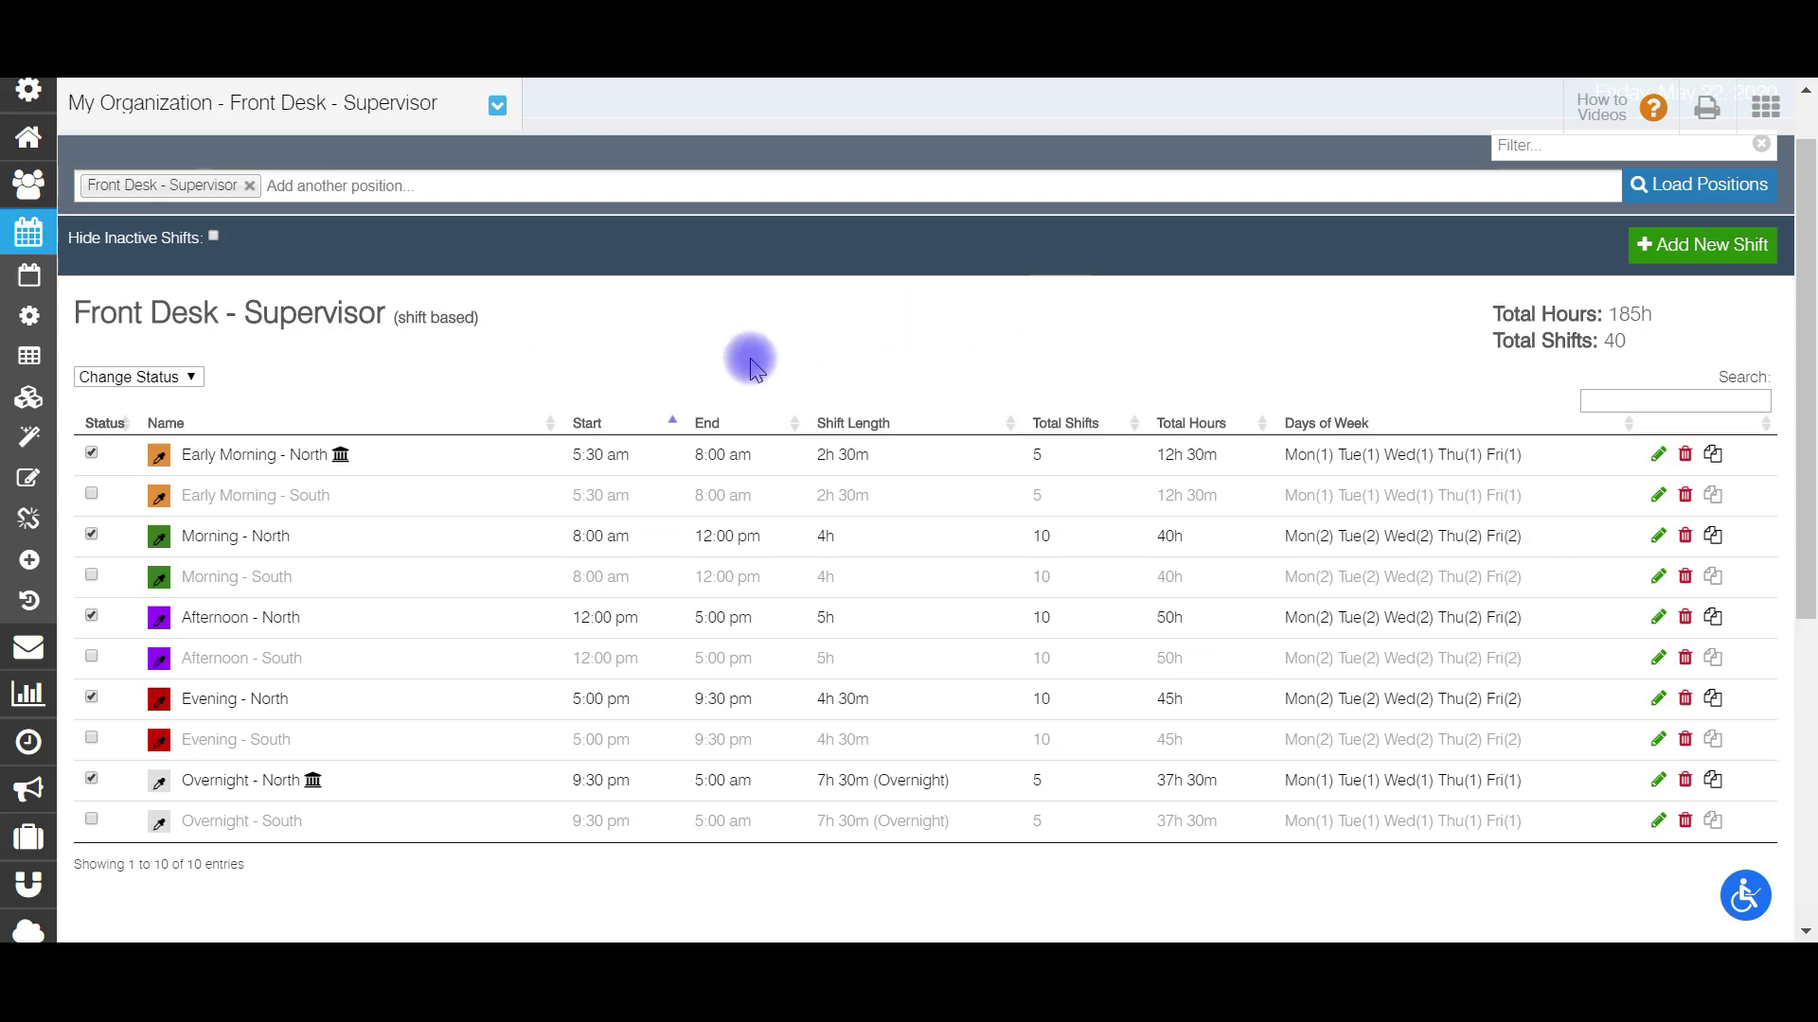
Start generating a schedule for Front Desk - Supervisor and set it to start on 05/25/2020.
scroll(1395, 476, "up", 1)
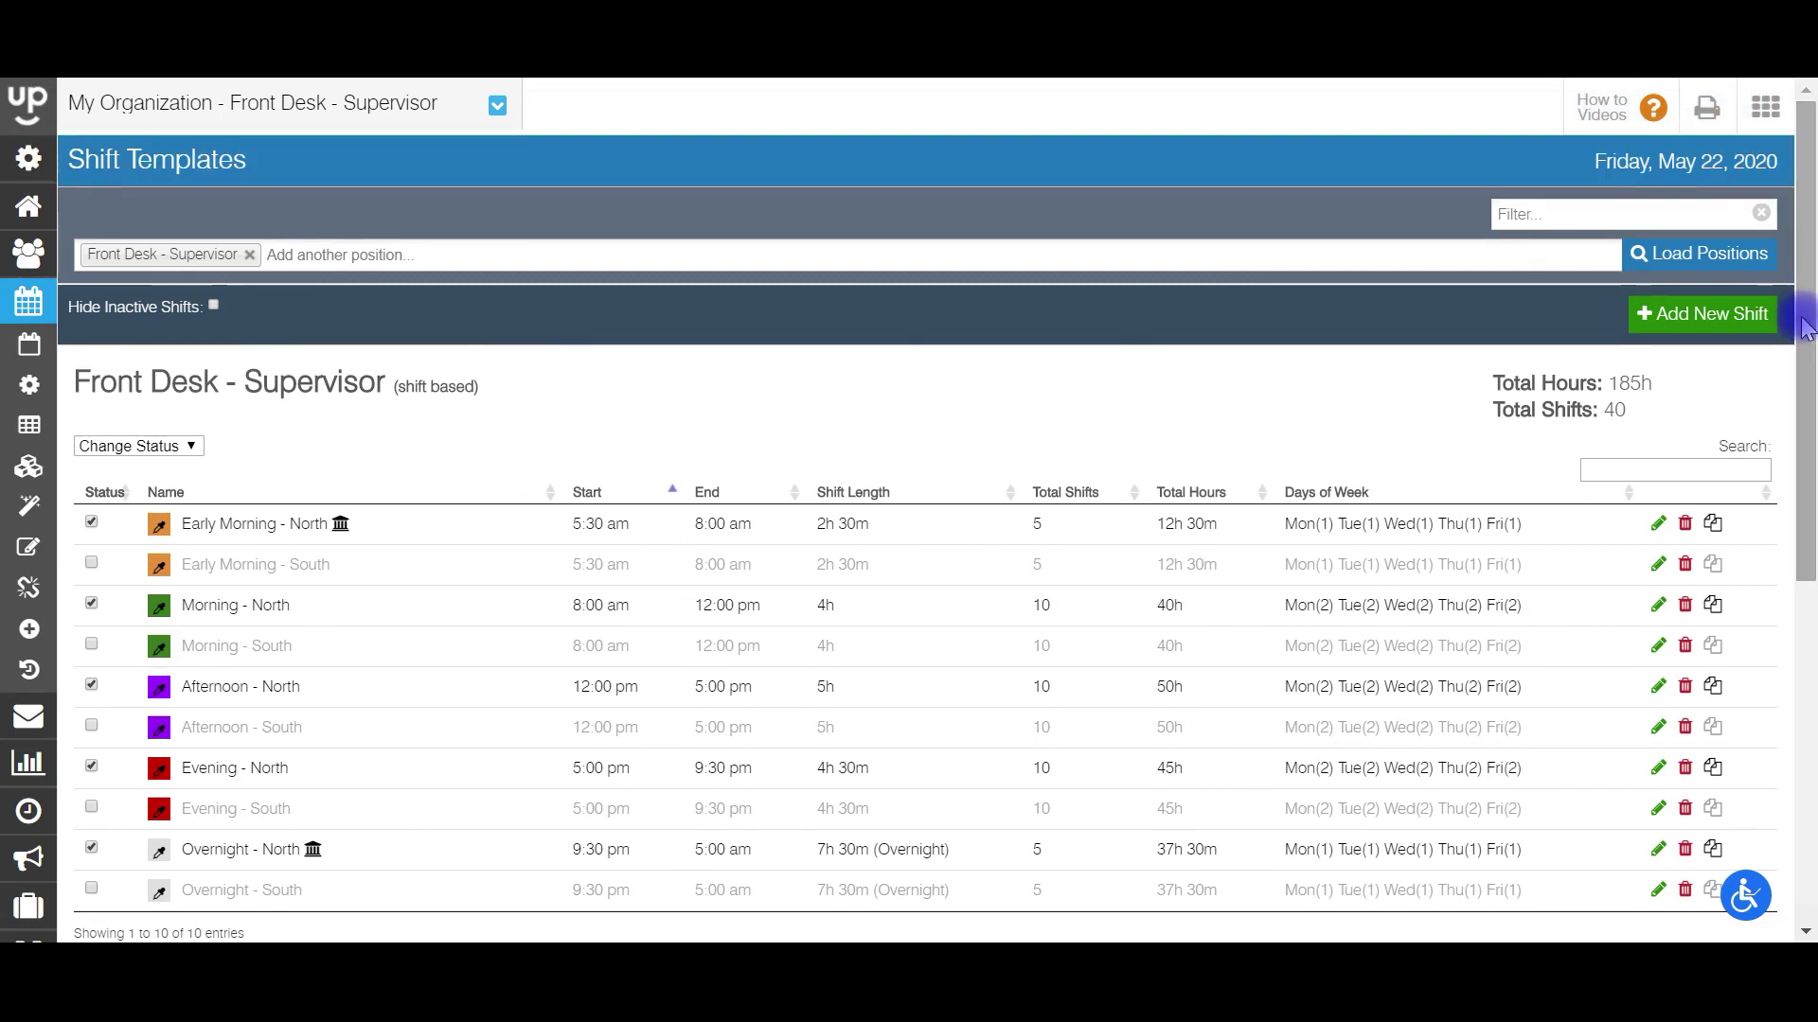
mouse_move(146, 353)
left_click(123, 509)
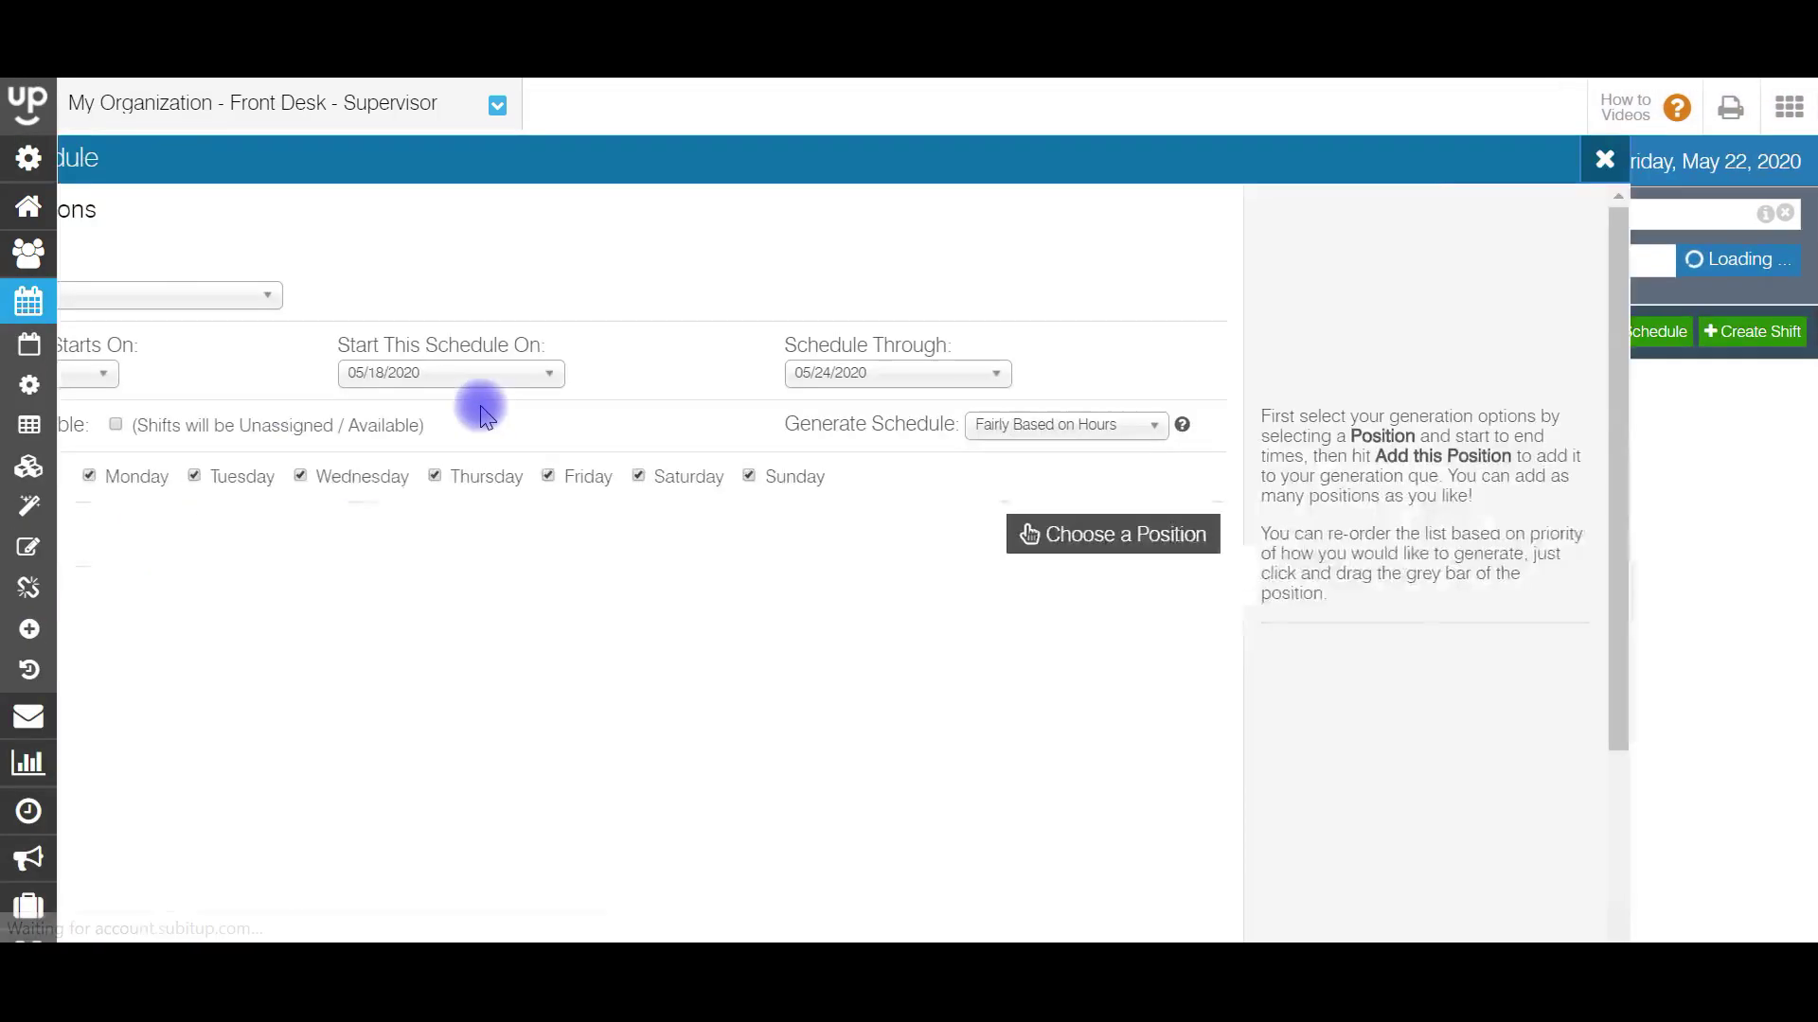
left_click(321, 293)
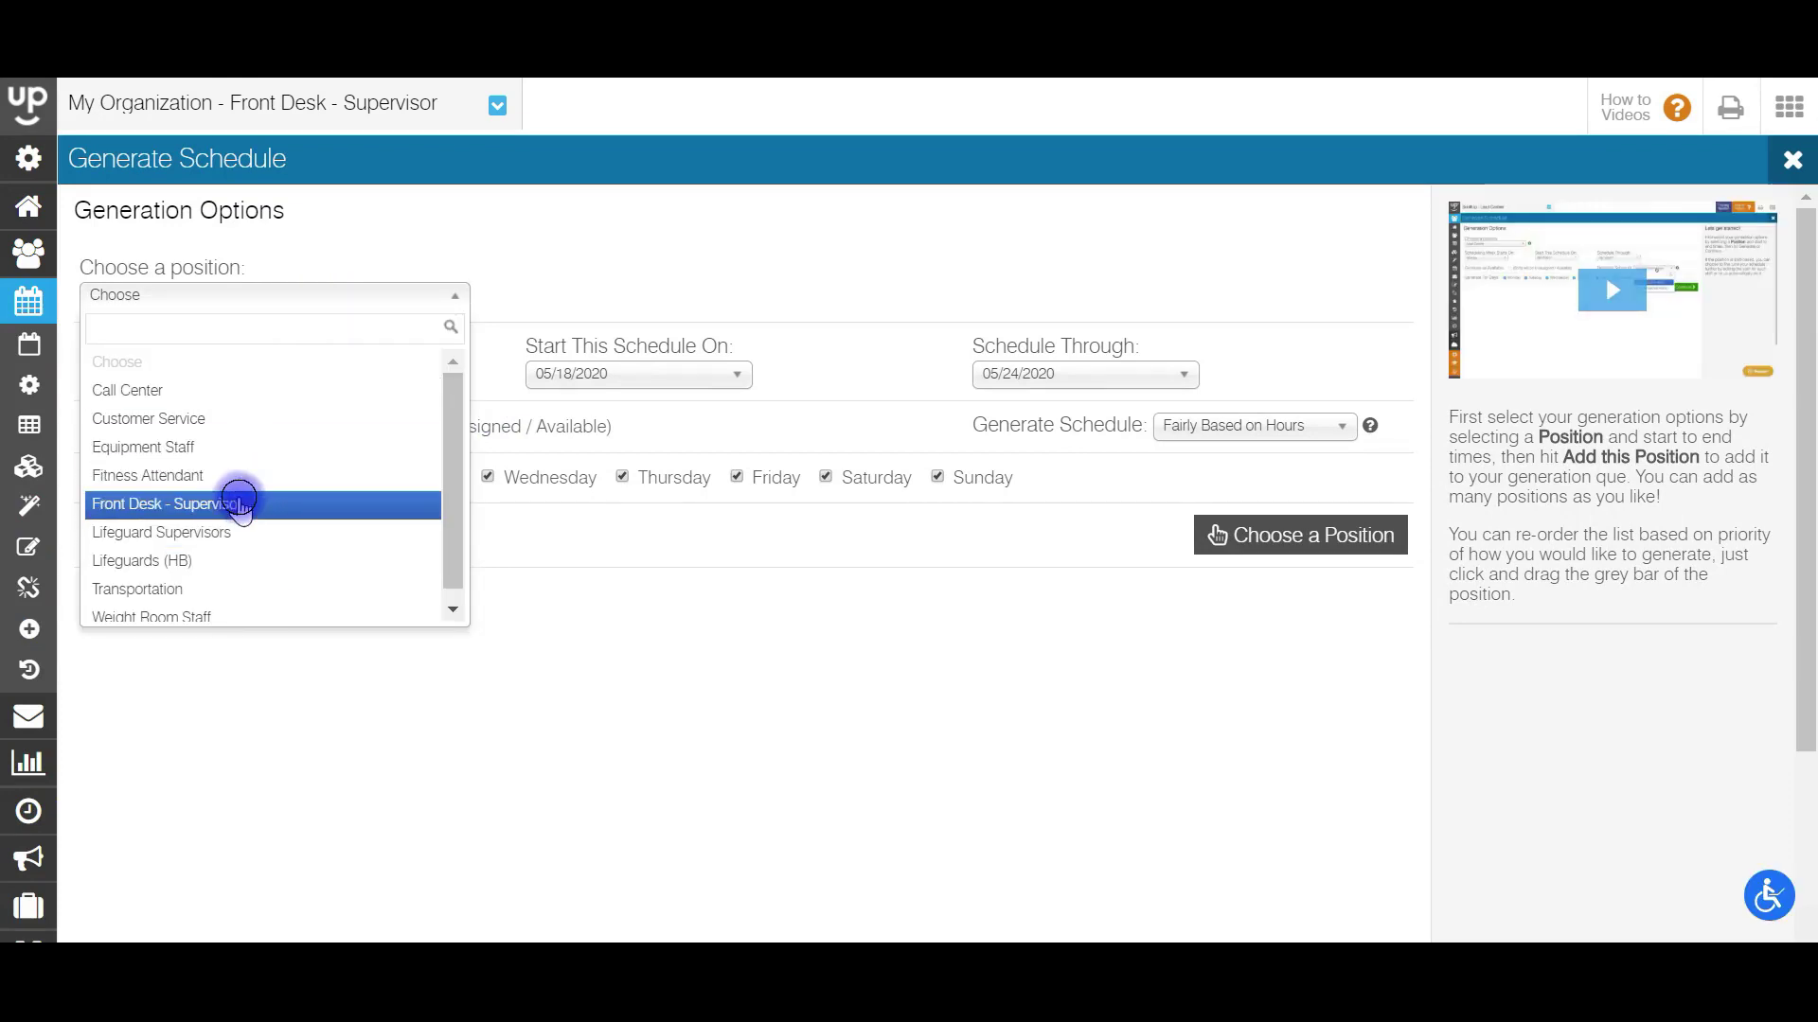
left_click(239, 504)
left_click(649, 384)
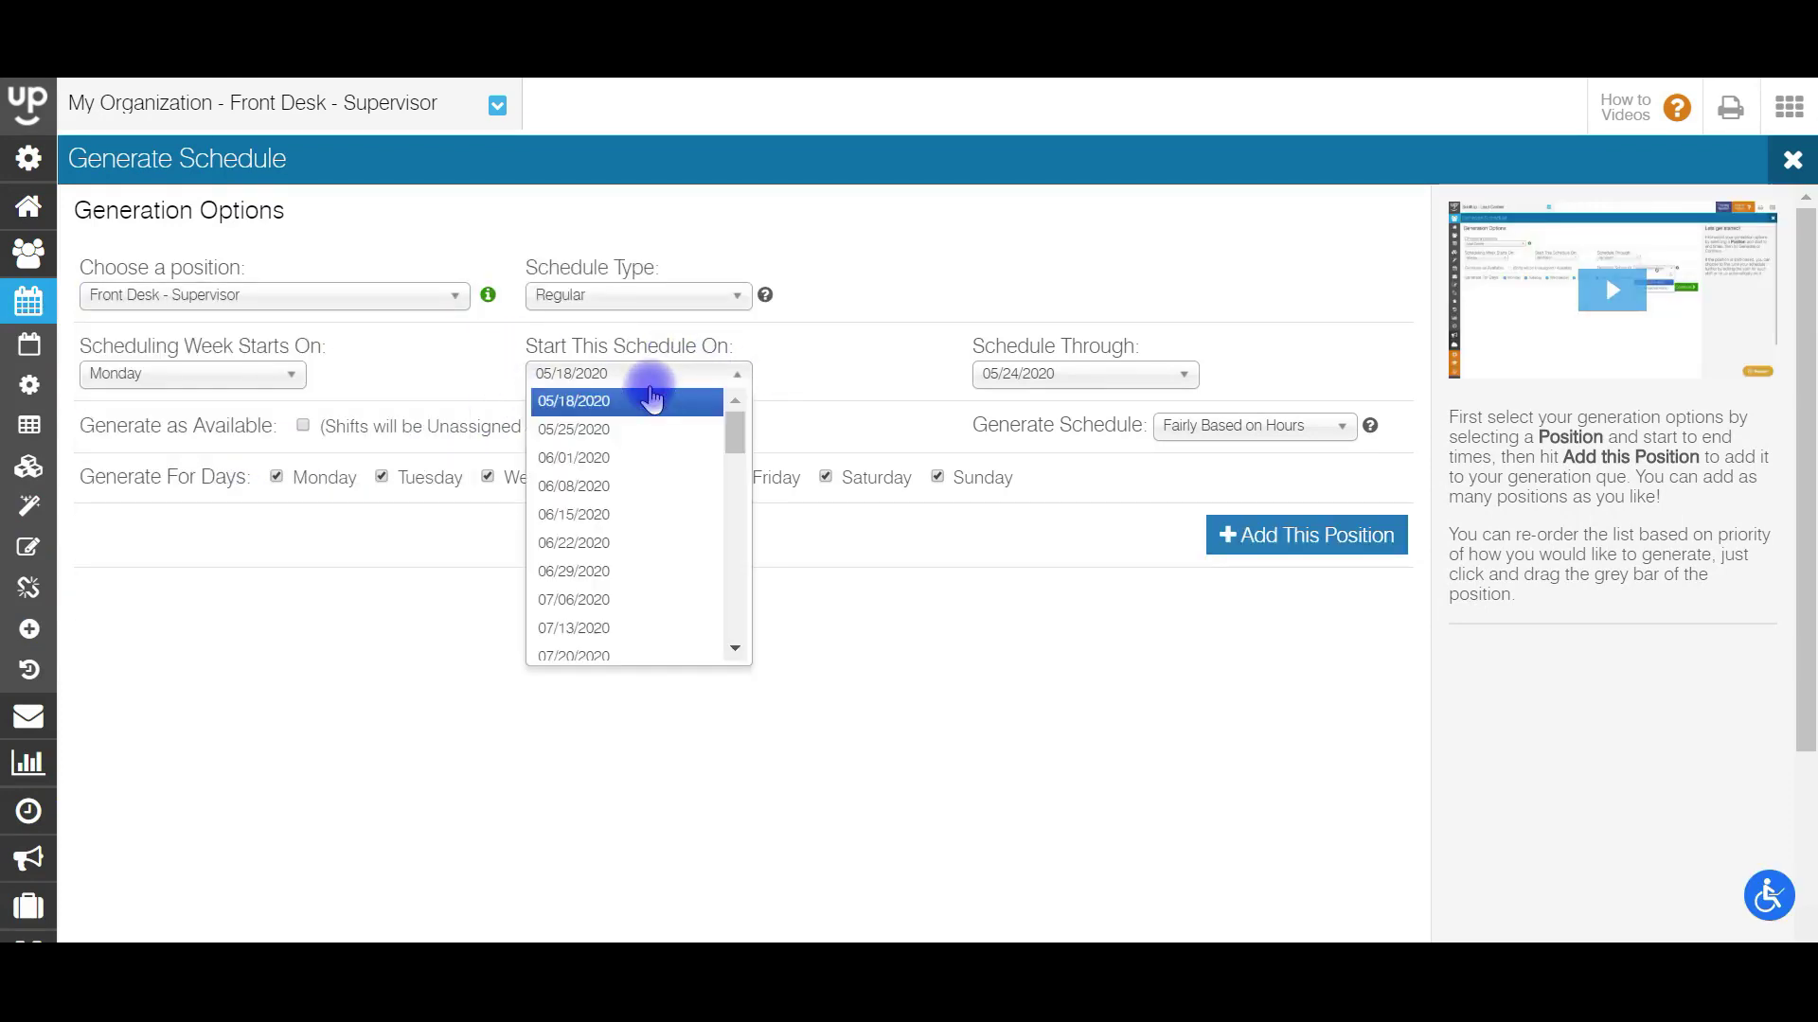
left_click(637, 429)
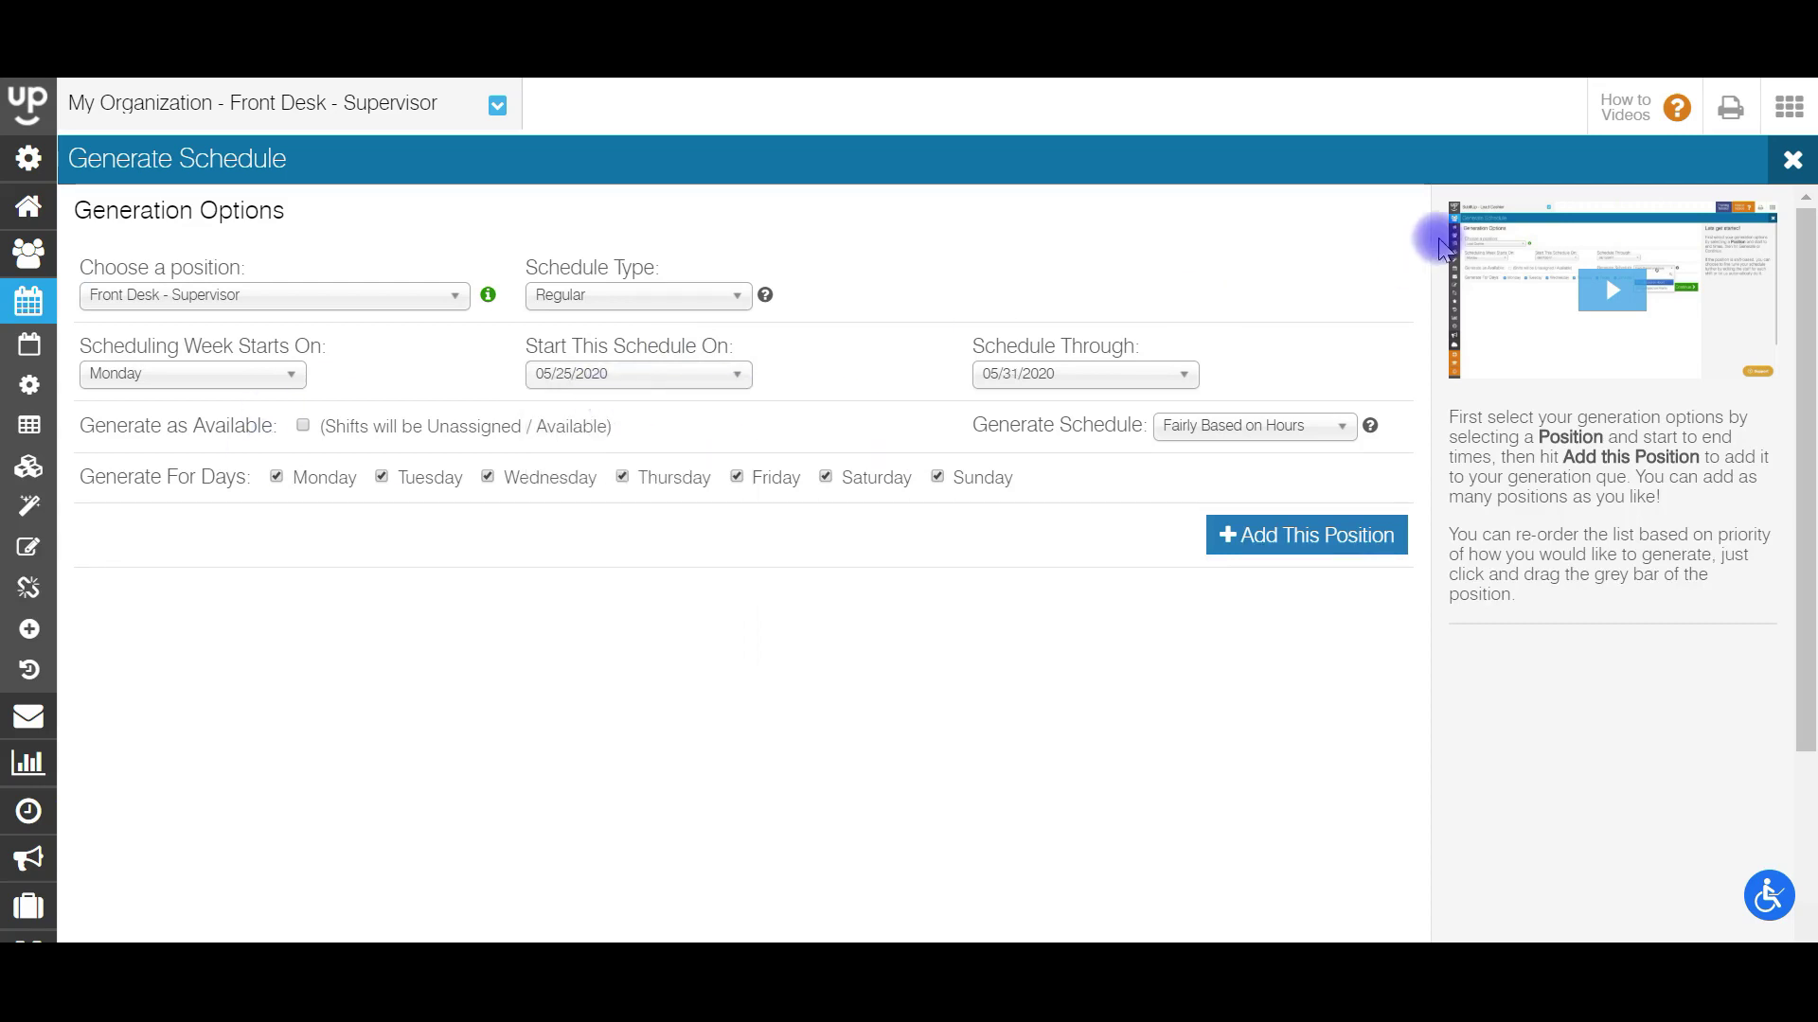
Add the position to the generation queue, auto-generate its schedule and view it in the calendar.
left_click(1272, 533)
left_click(1591, 668)
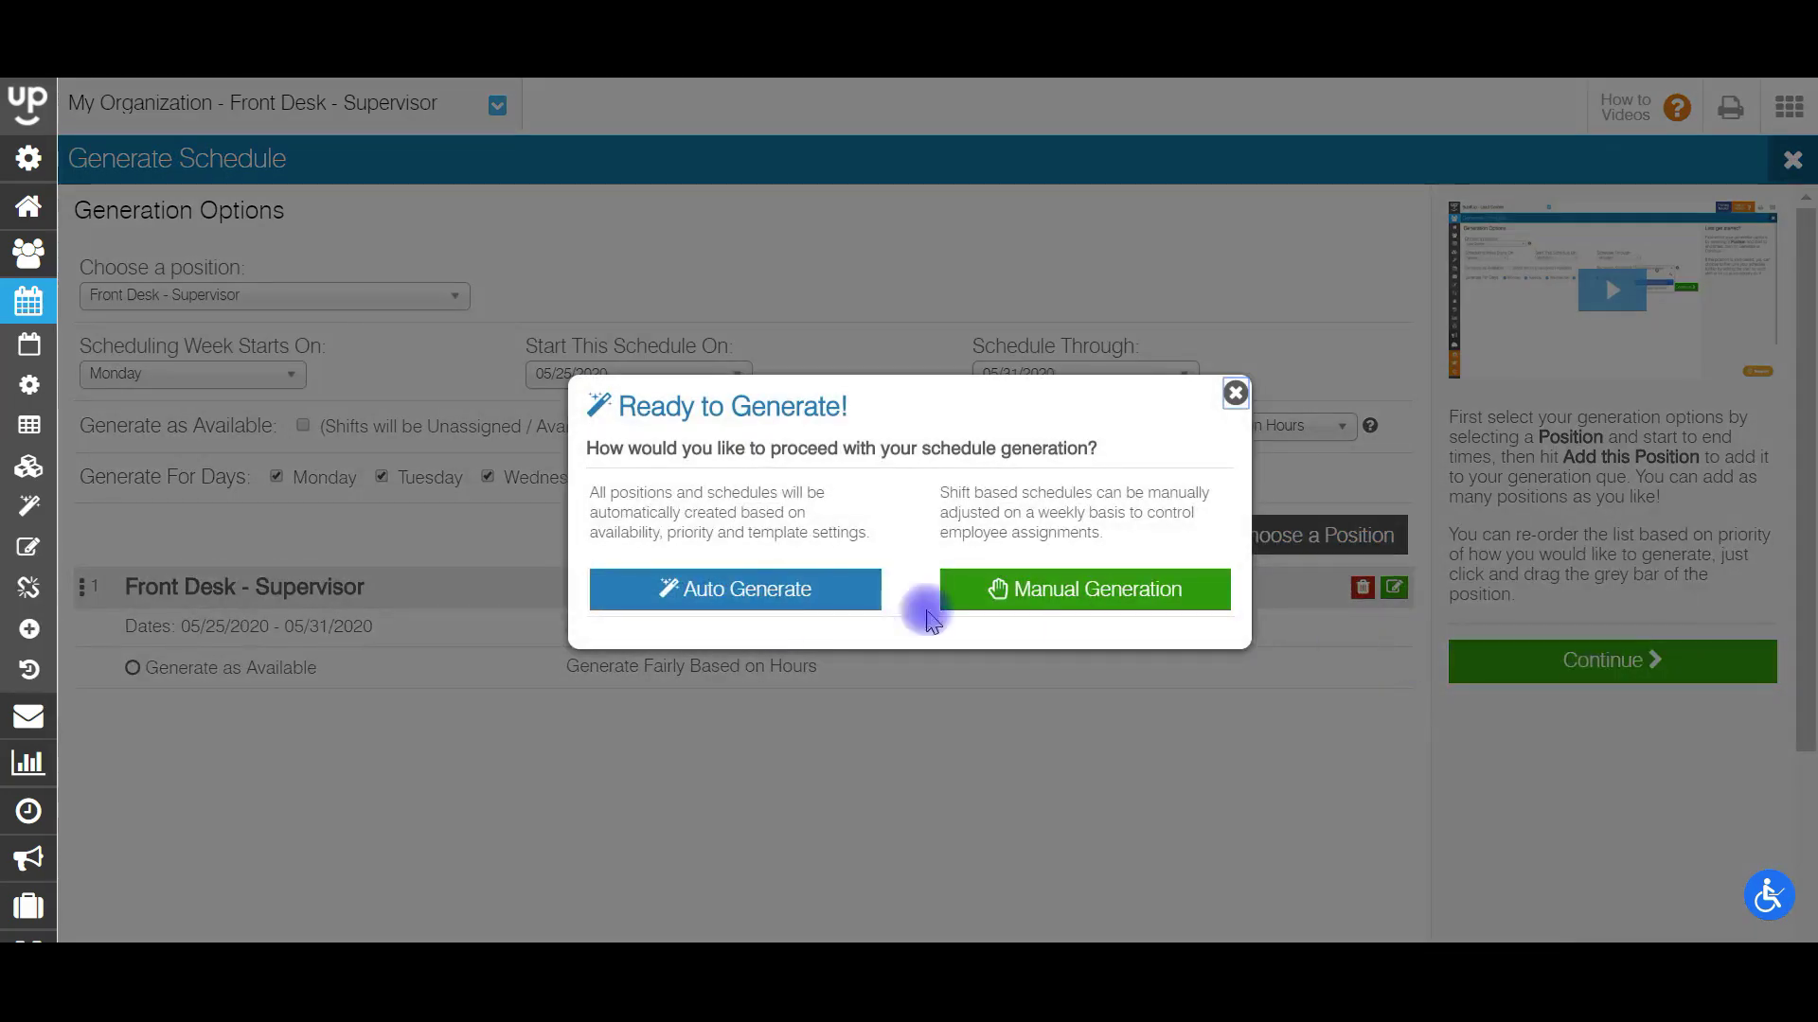
left_click(722, 593)
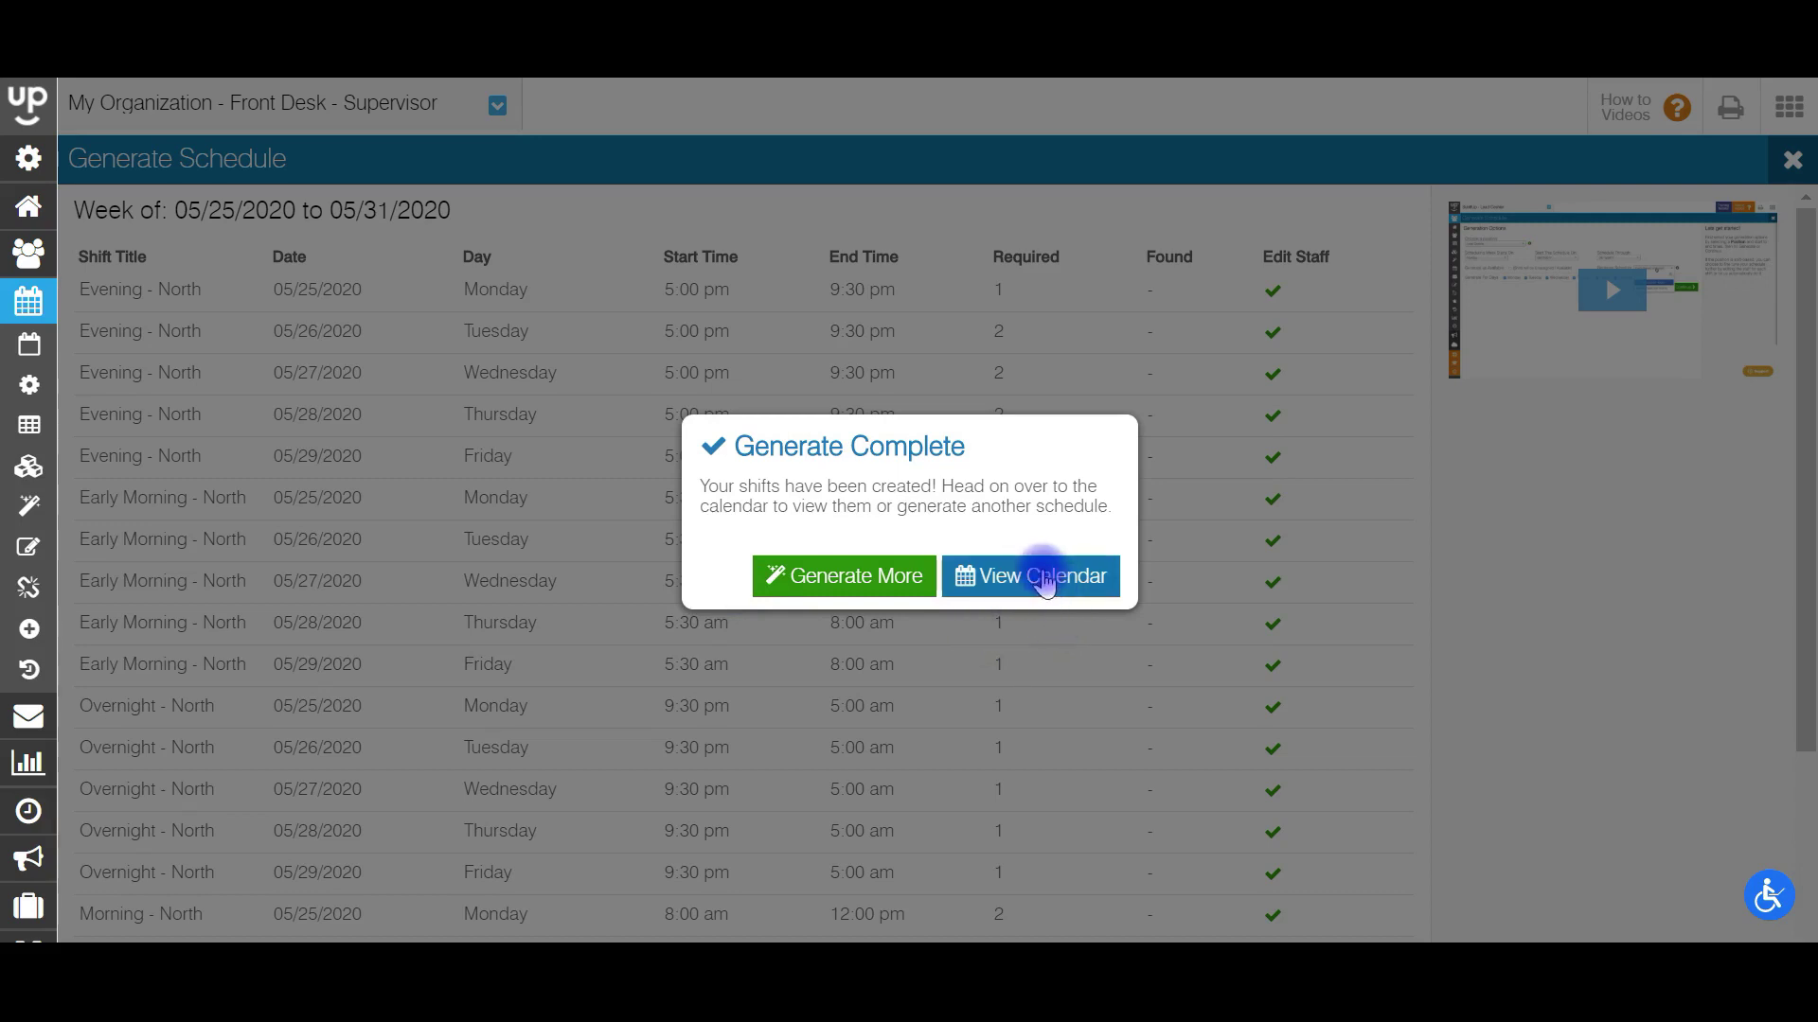
left_click(1045, 579)
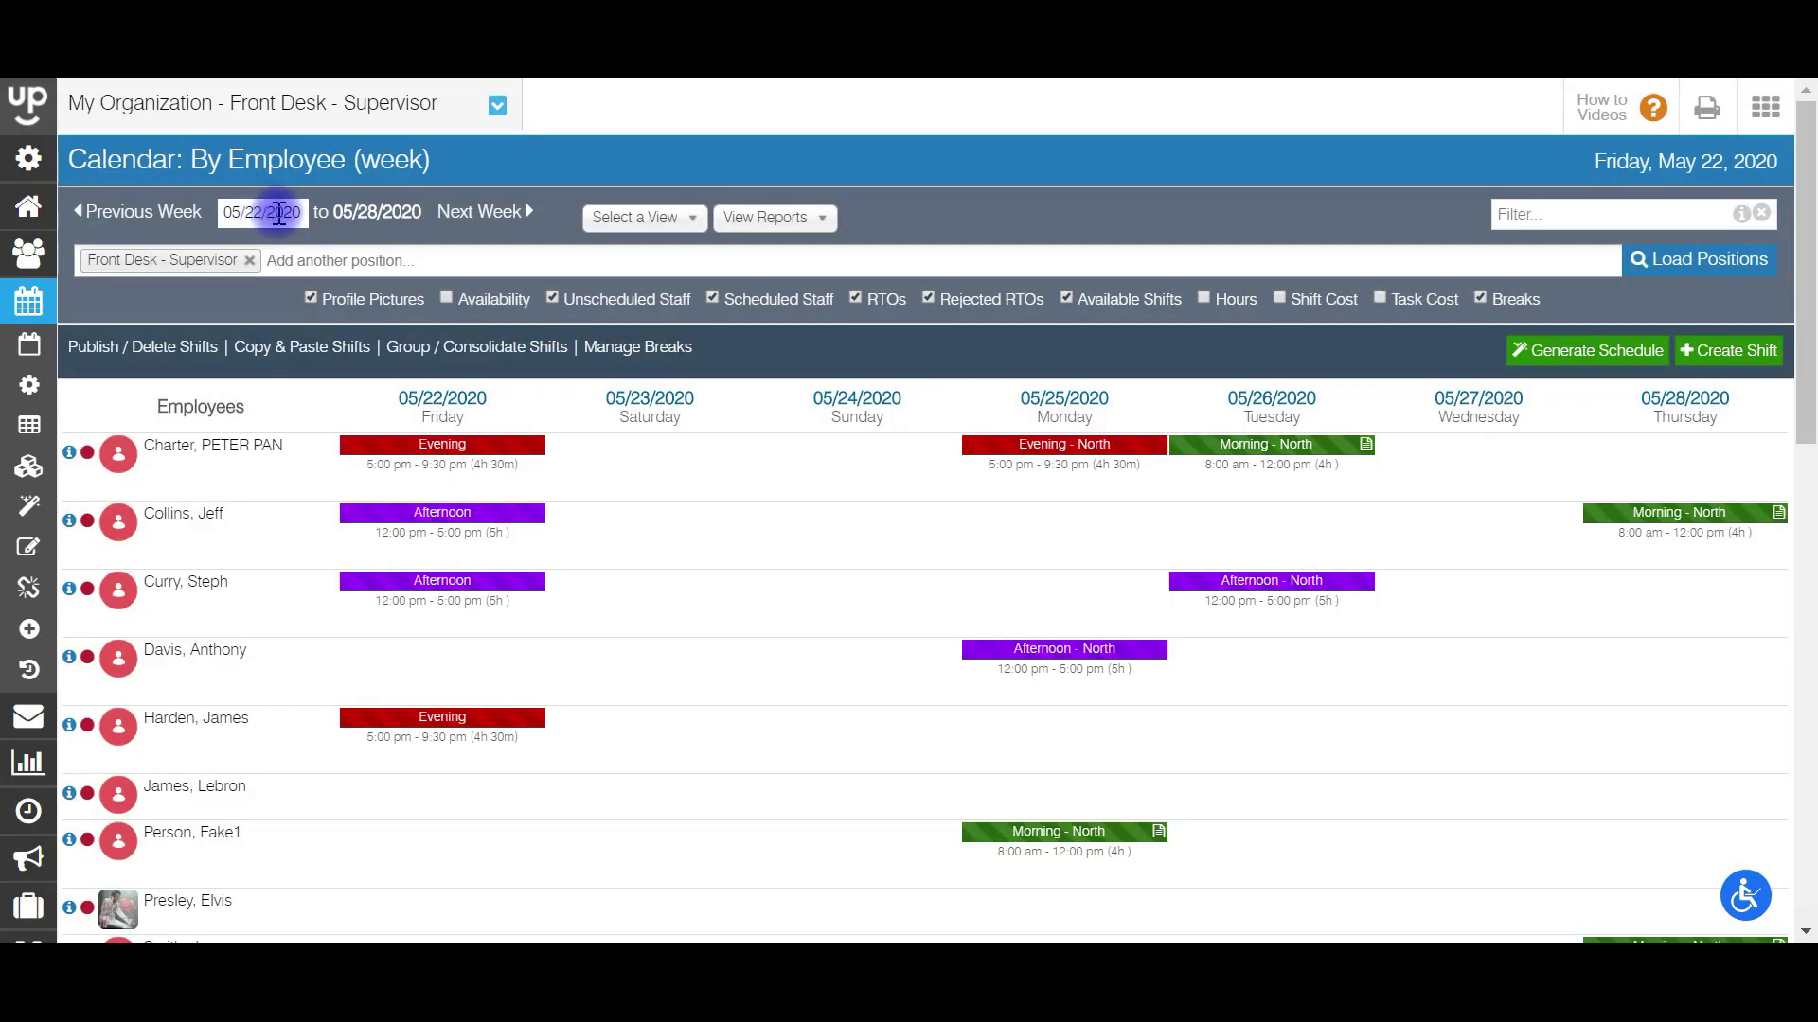
Show the calendar week starting 05/25/2020 and review the shifts generated for Front Desk - Supervisor.
left_click(279, 212)
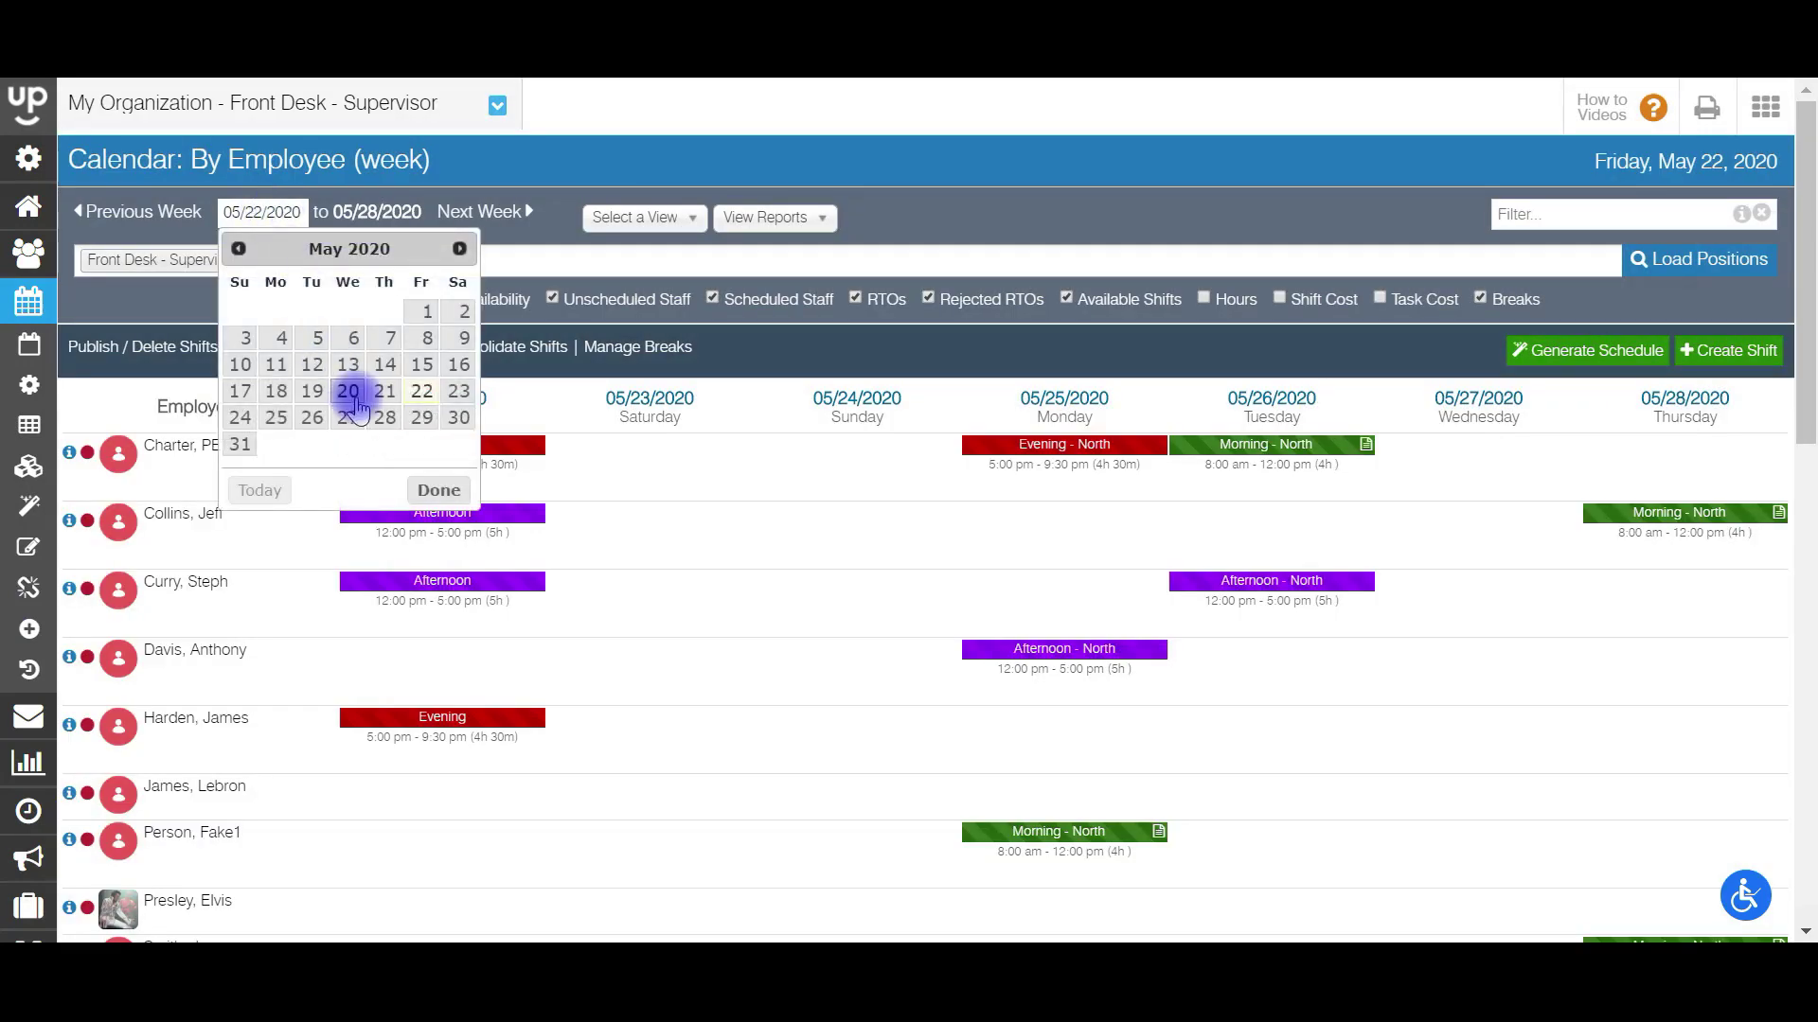
left_click(276, 415)
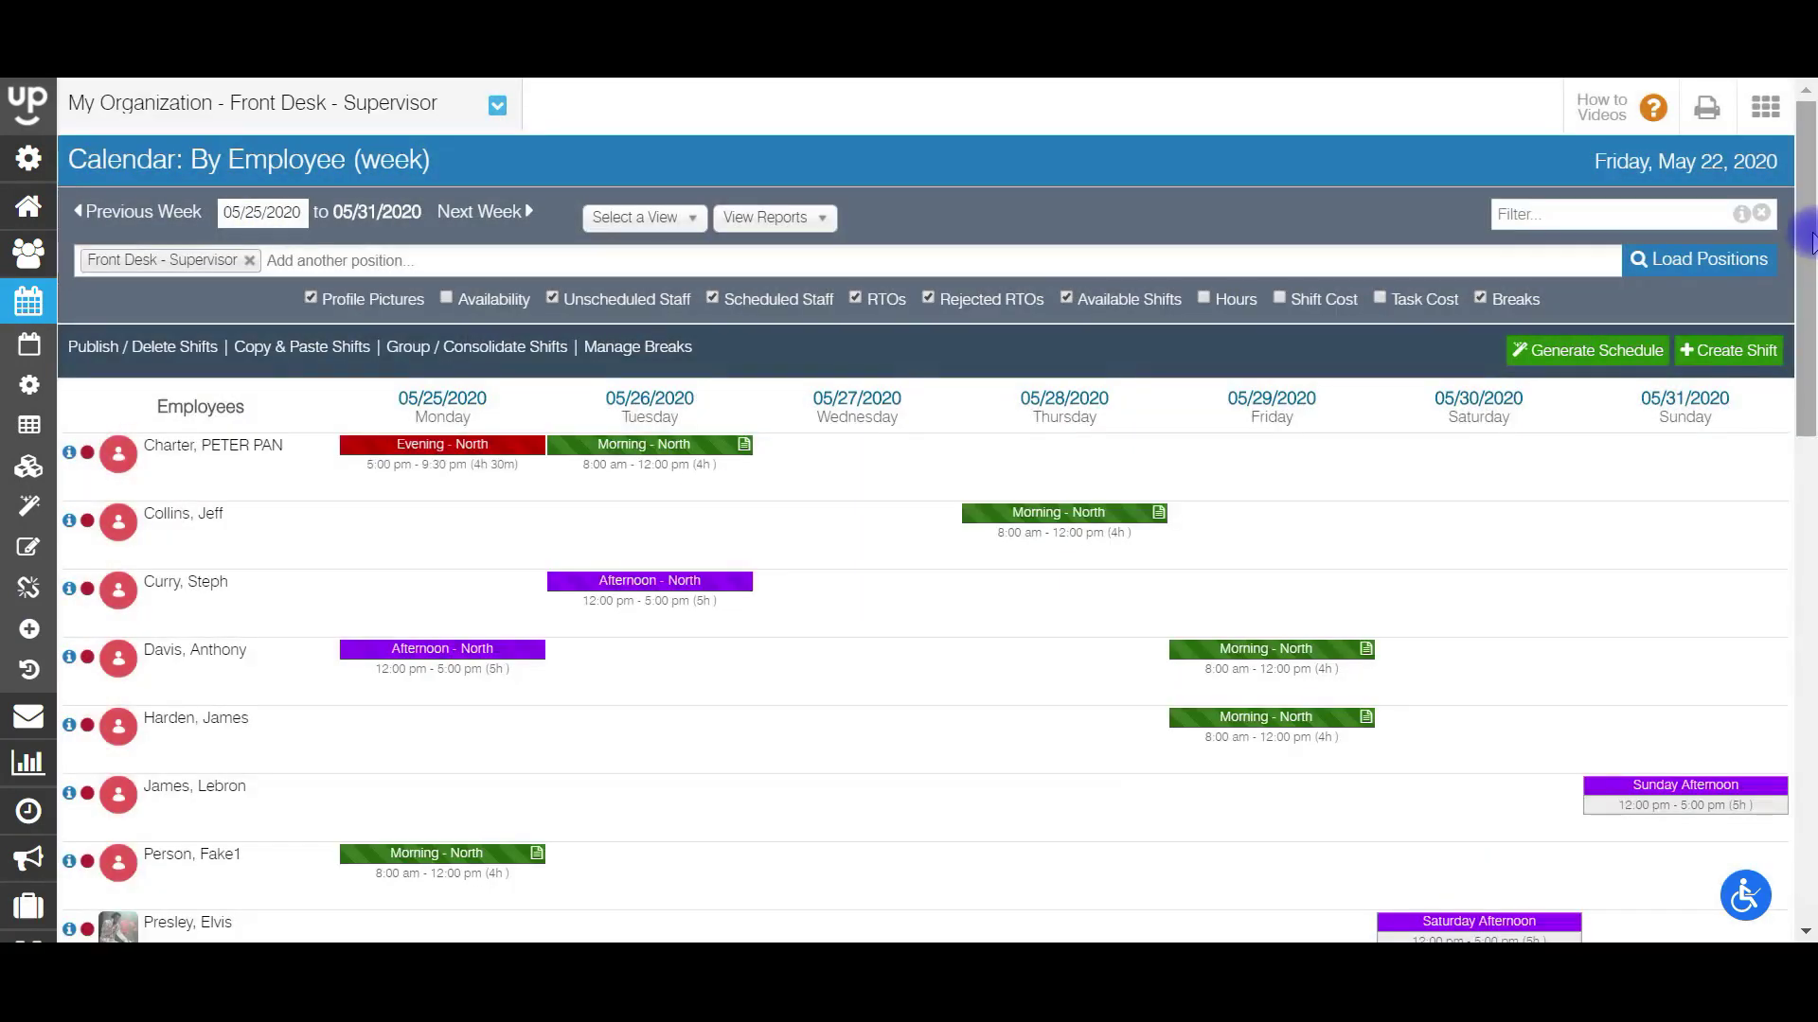
left_click_drag(1808, 265, 1810, 346)
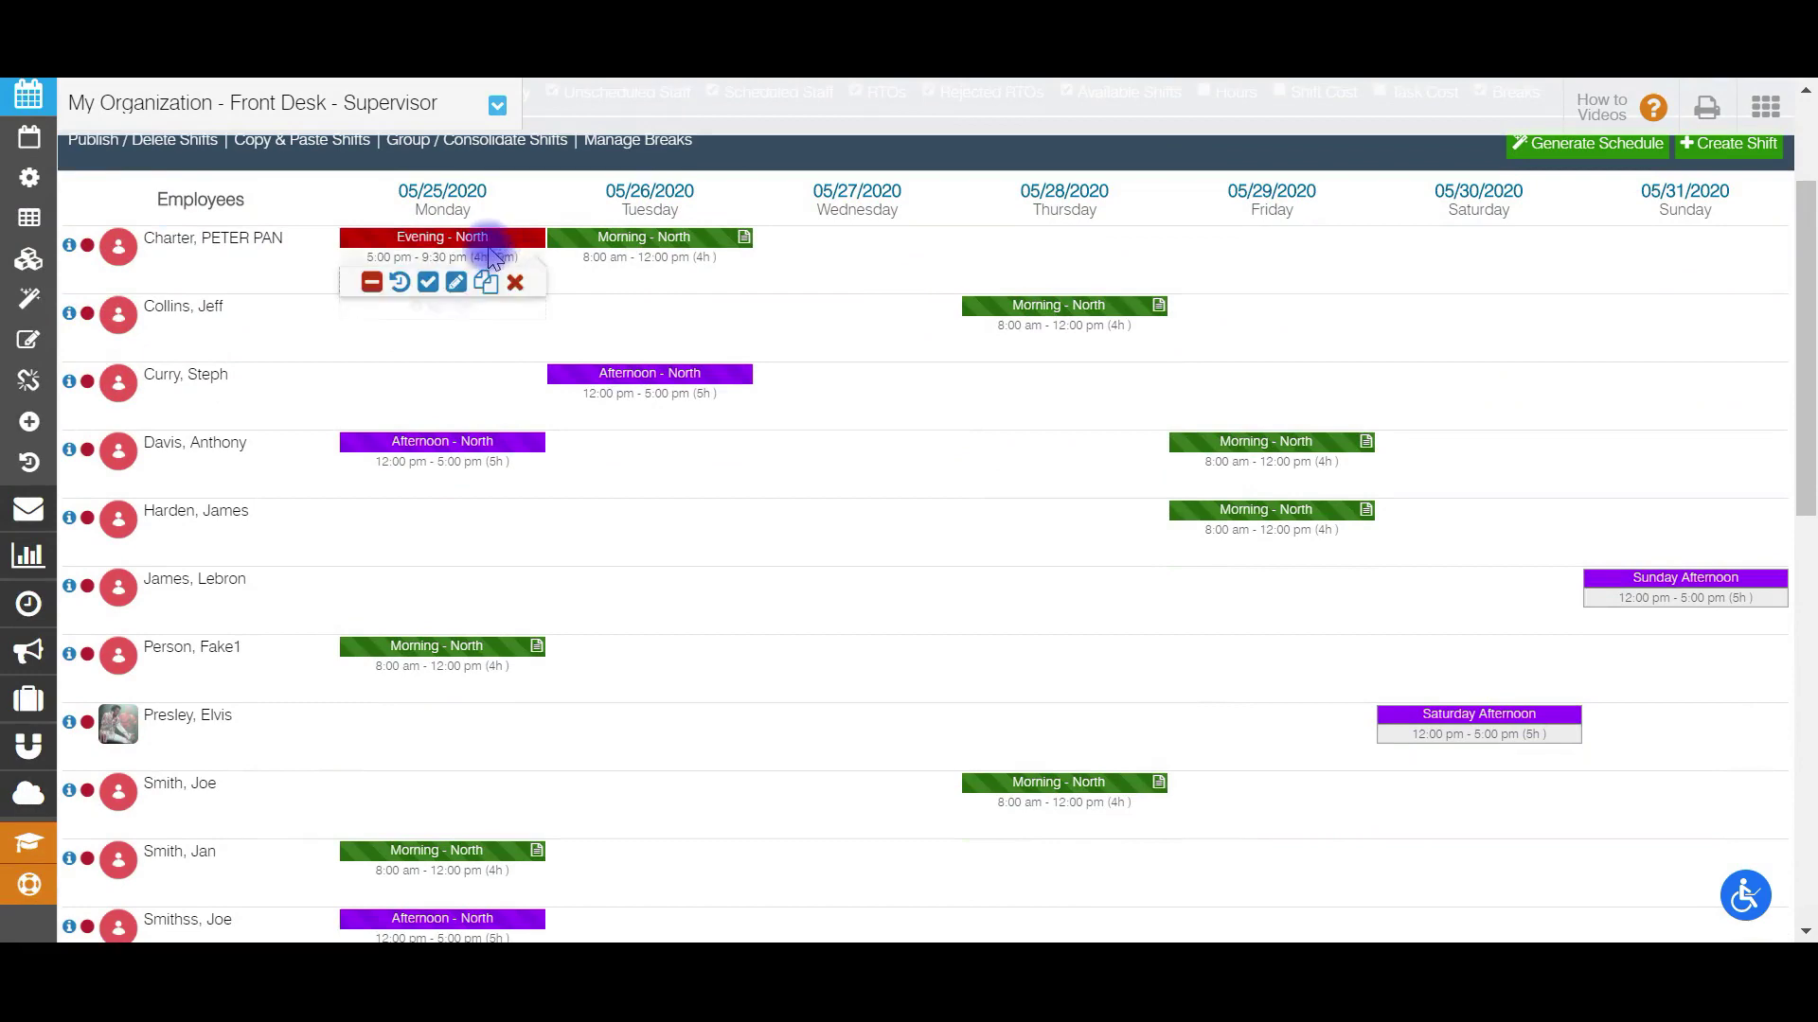
left_click_drag(1805, 405, 1806, 363)
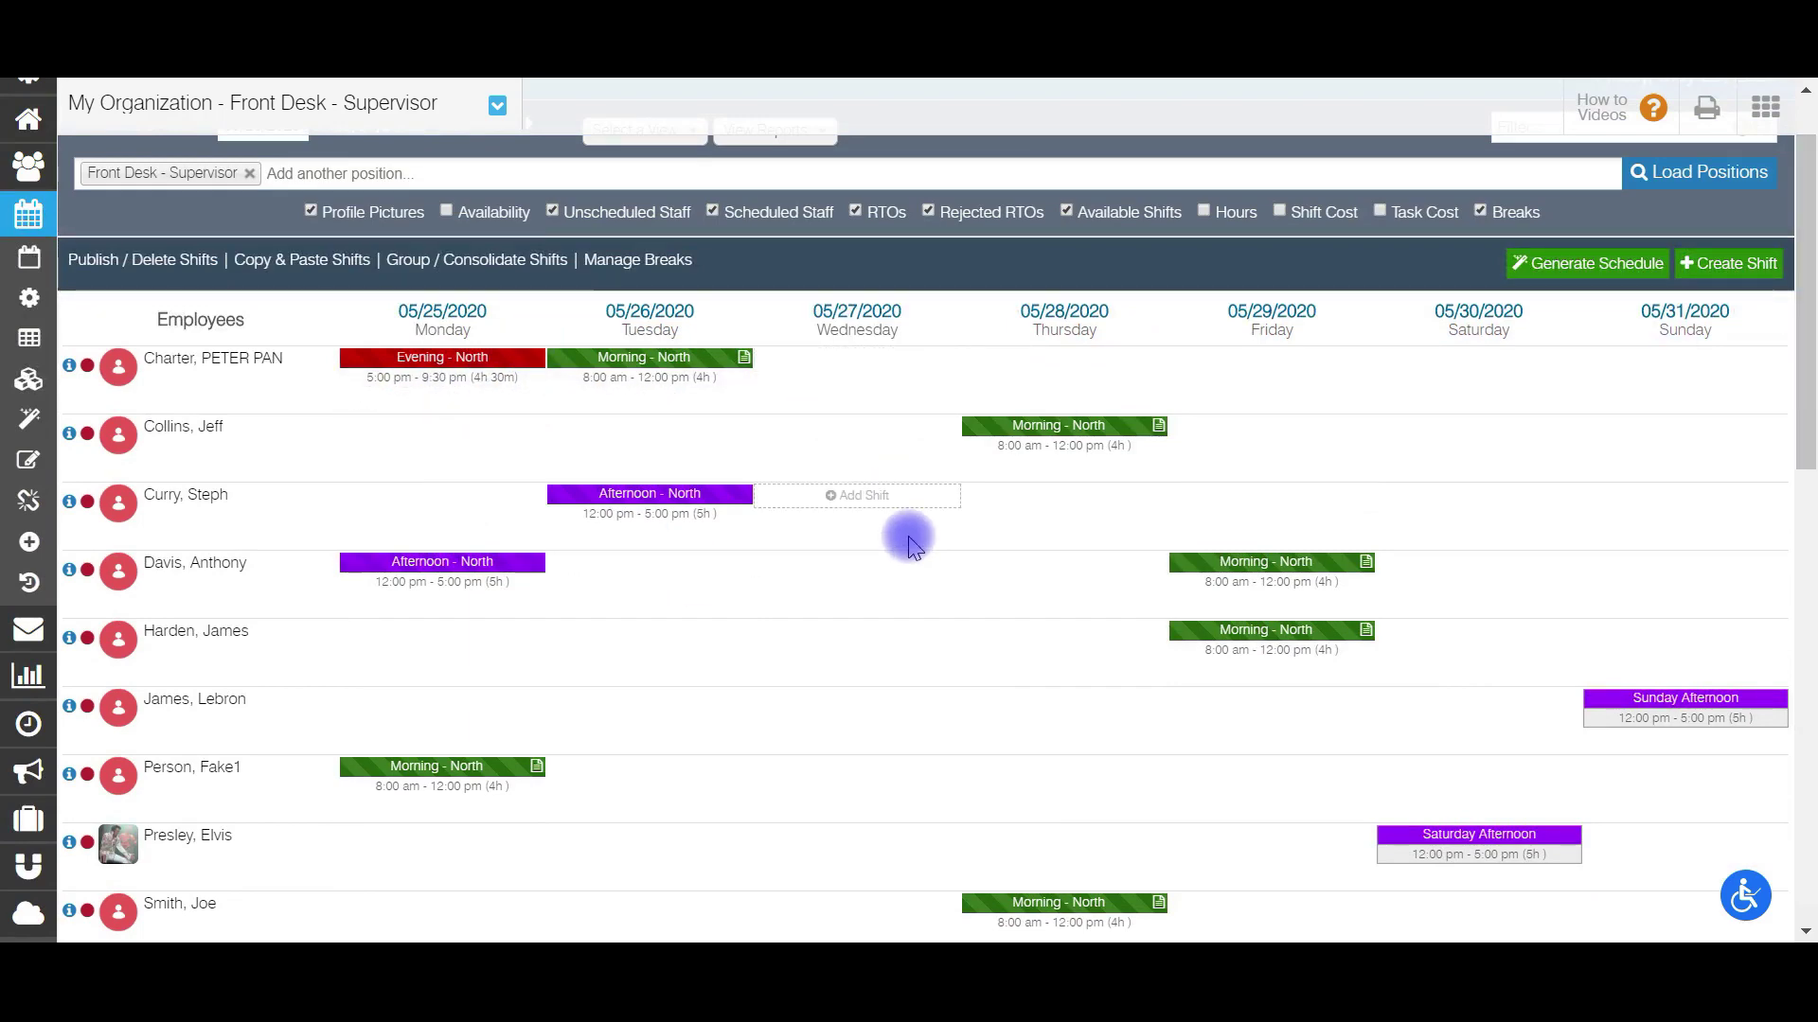
left_click_drag(1805, 180, 1805, 91)
Return to the shift templates and deactivate the five North templates of Front Desk - Supervisor.
mouse_move(4, 425)
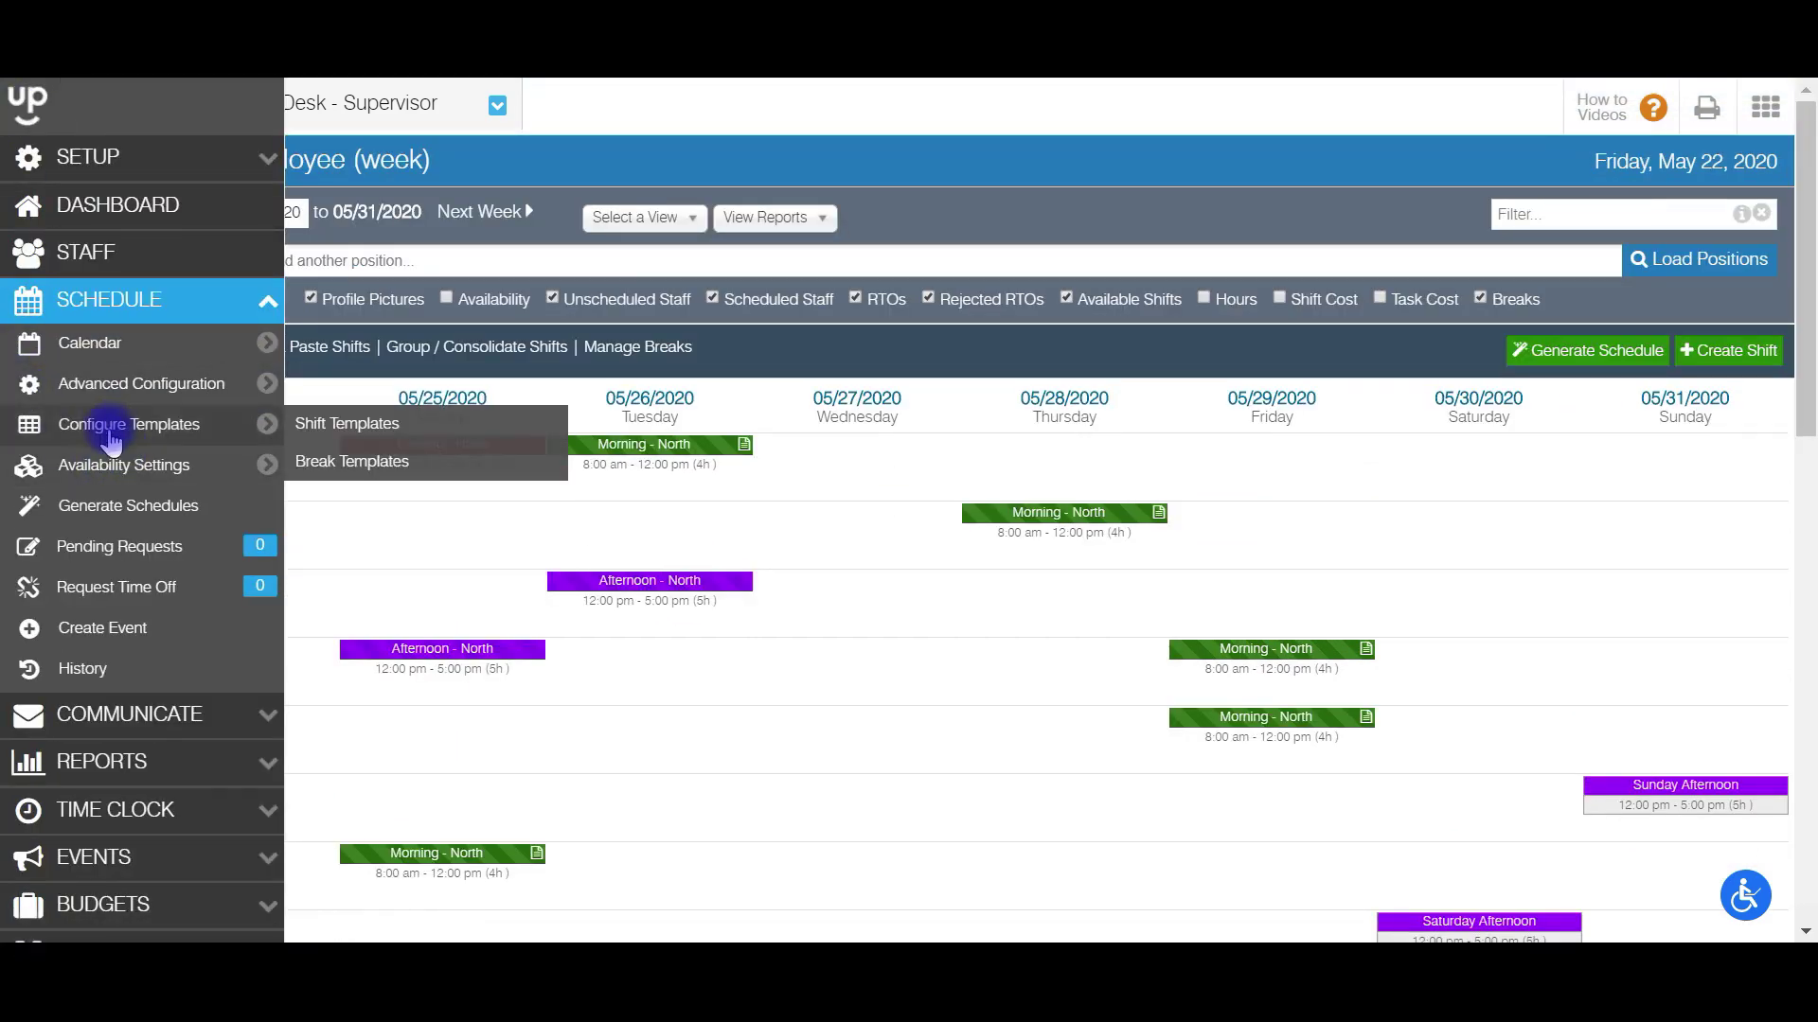
mouse_move(90, 424)
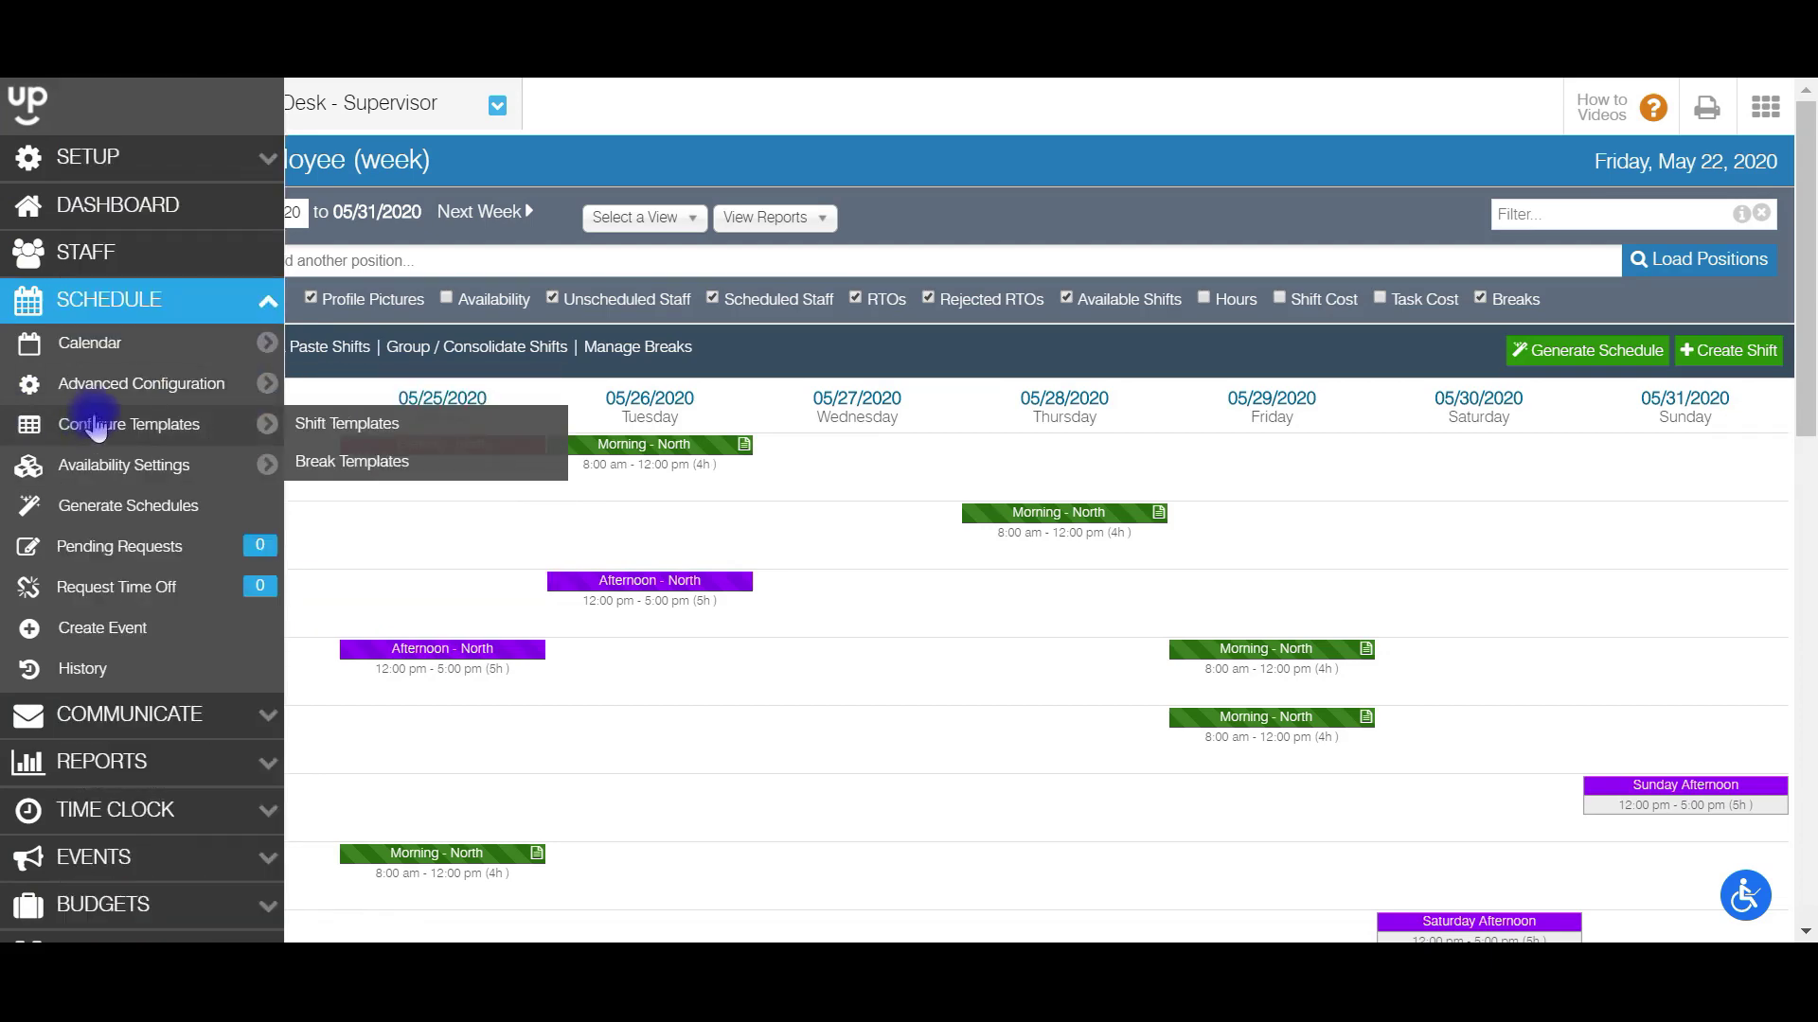
left_click(326, 421)
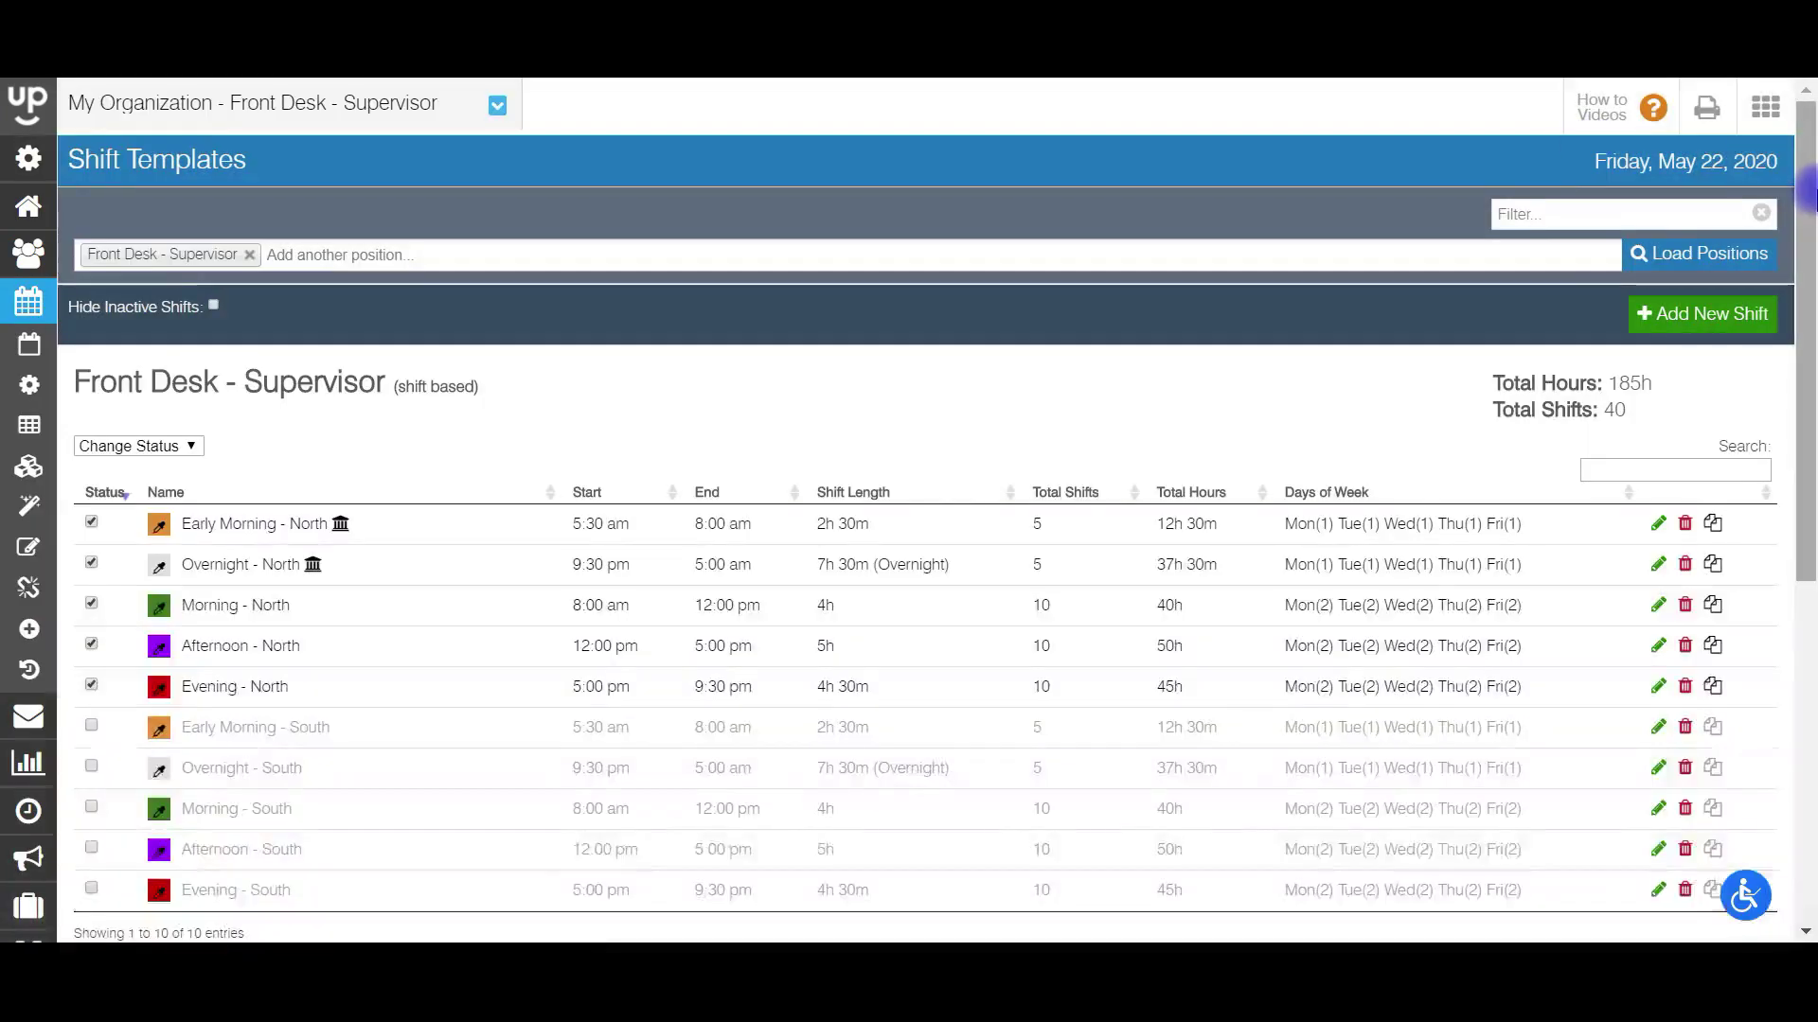
scroll(232, 196, "down", 2)
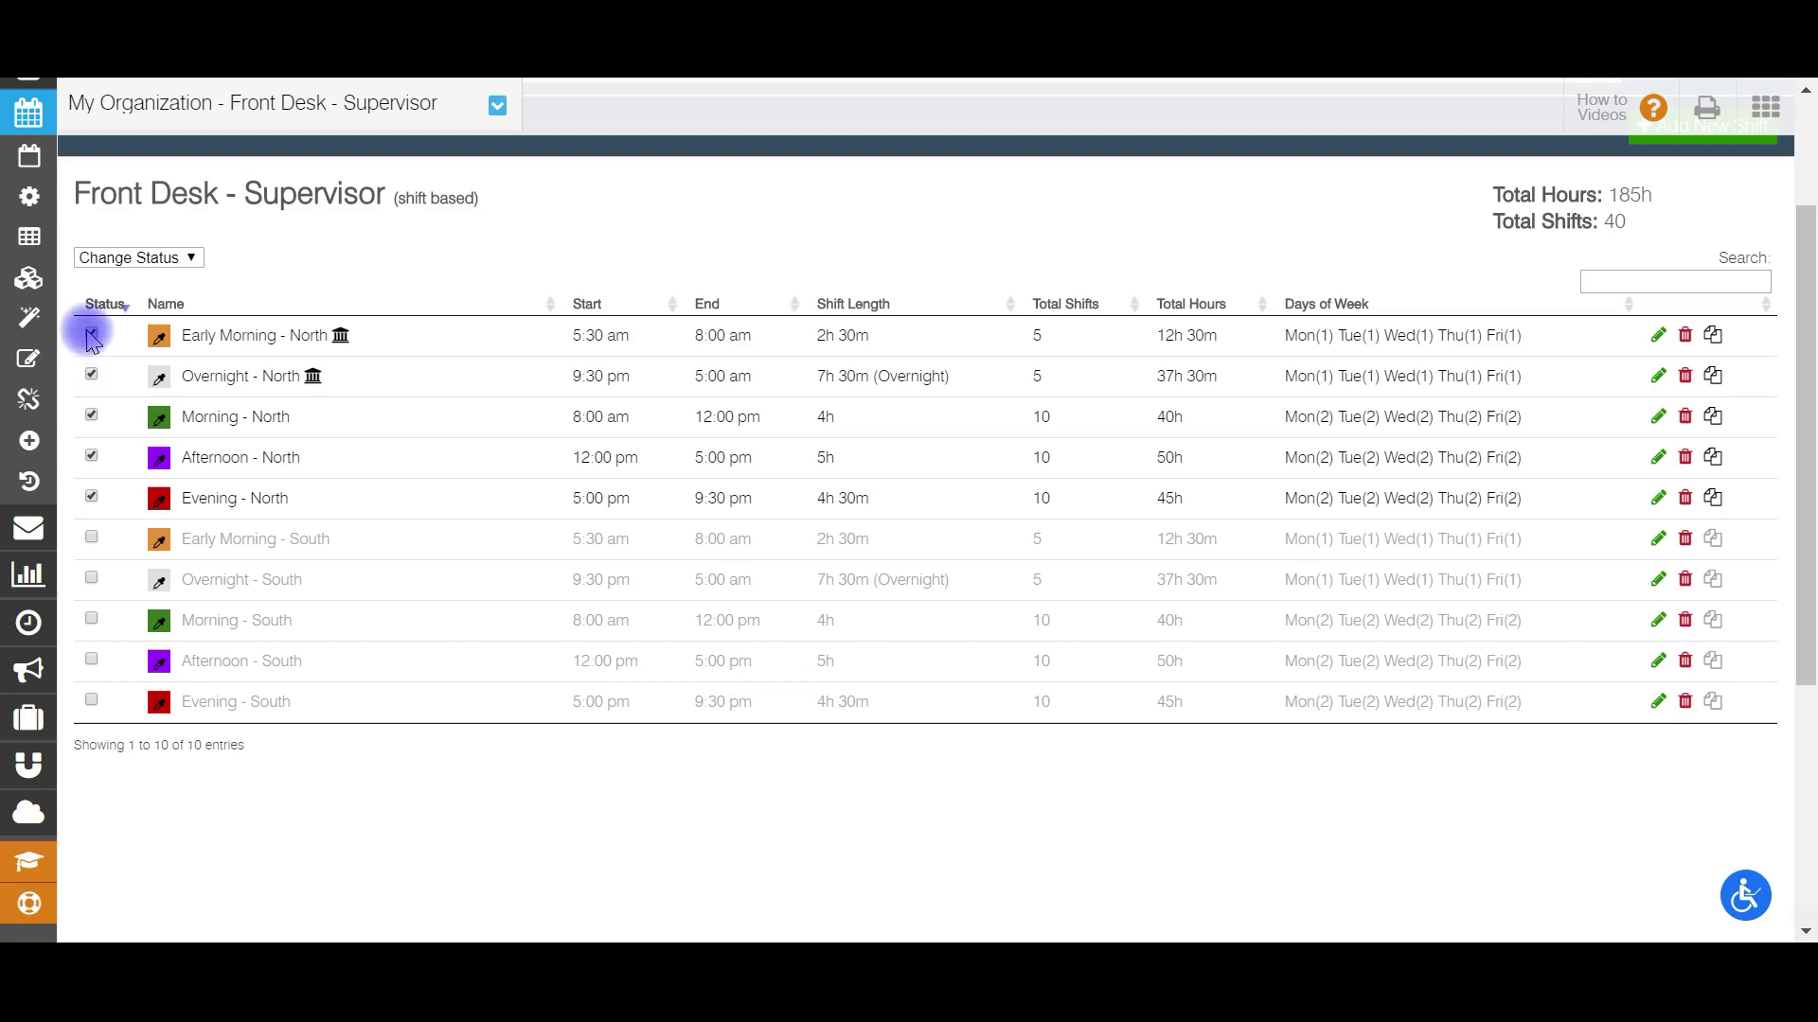
left_click(91, 334)
left_click(91, 375)
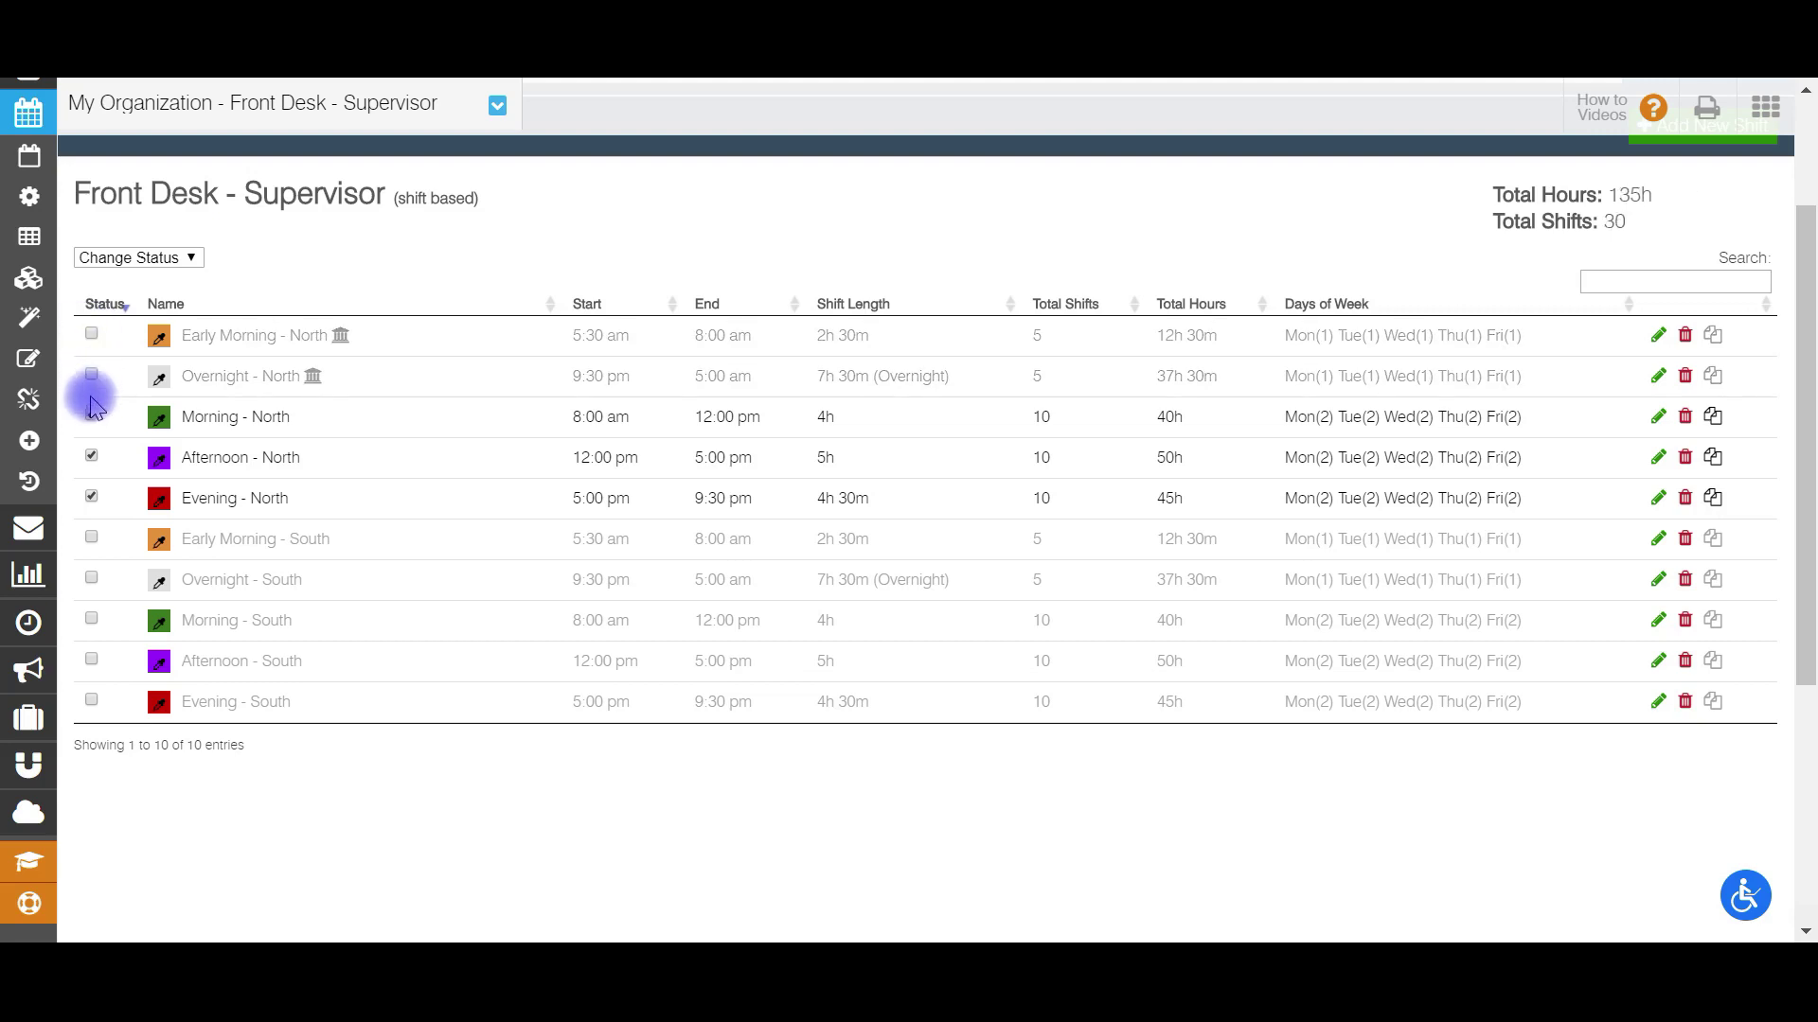
left_click(91, 417)
left_click(91, 458)
left_click(91, 498)
Activate the Early Morning, Overnight, Morning, Afternoon and Evening - South templates.
left_click(91, 539)
left_click(91, 578)
left_click(91, 618)
left_click(91, 658)
left_click(91, 701)
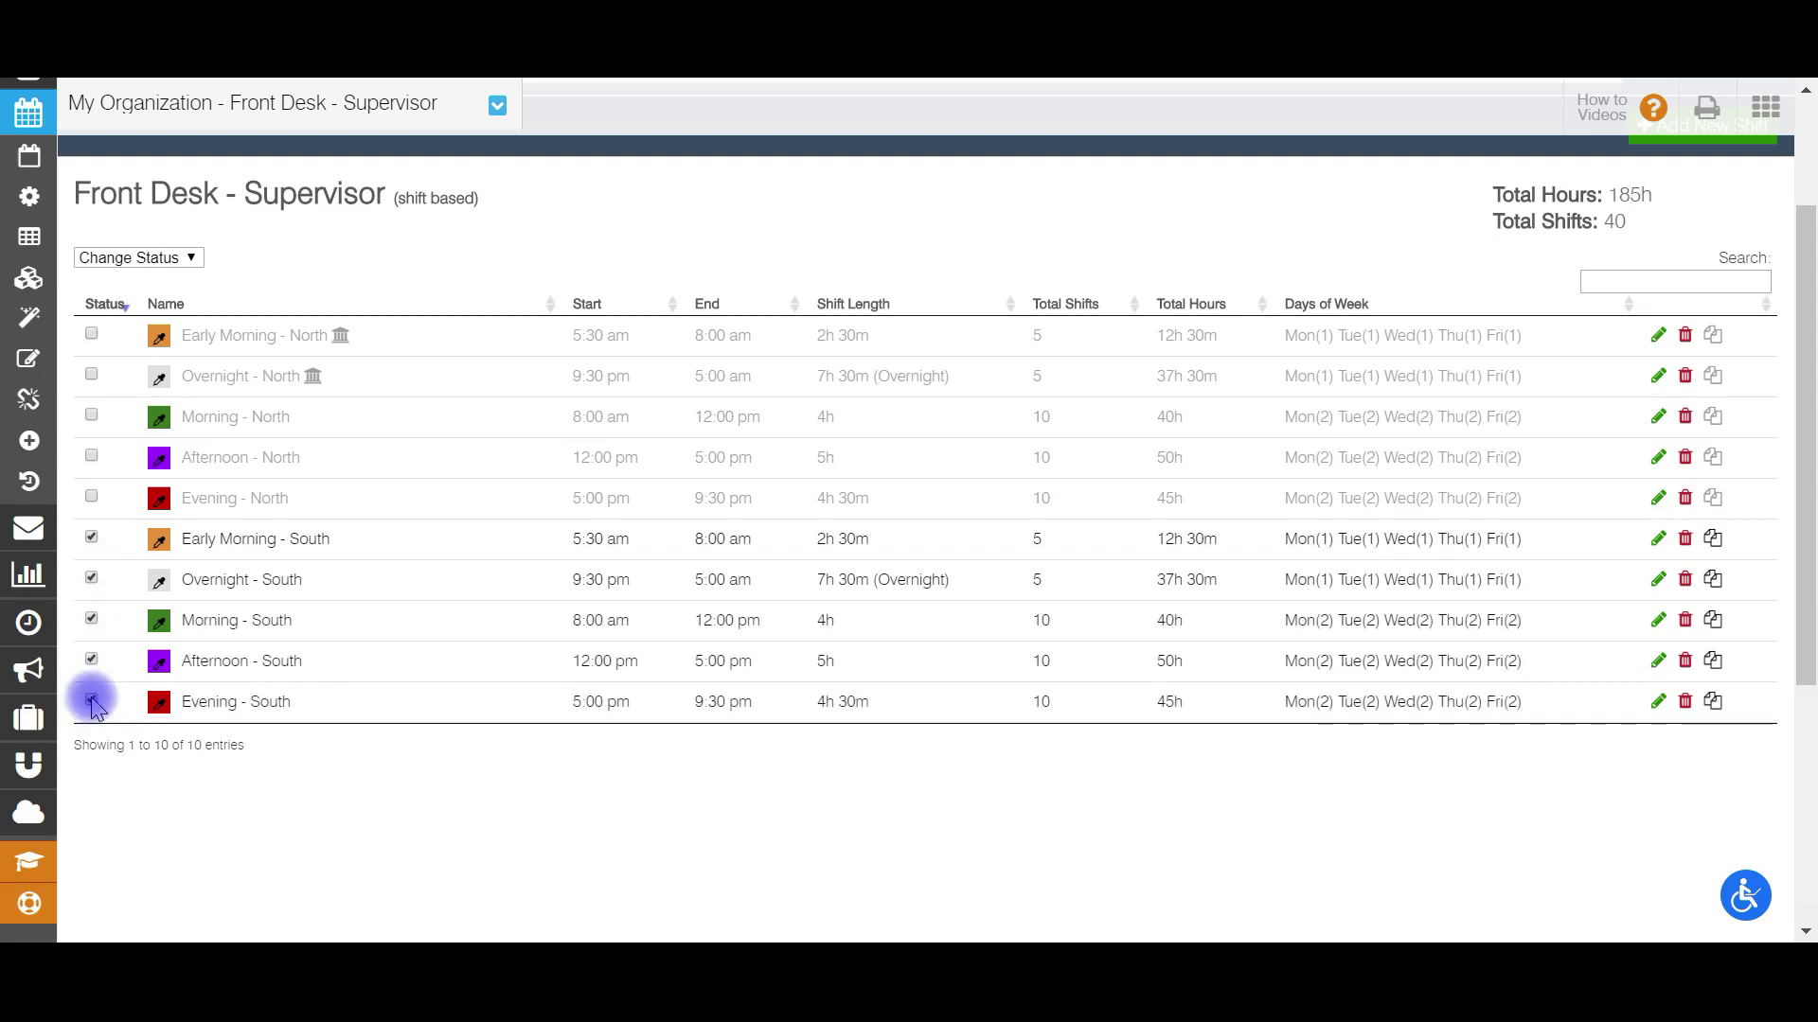
scroll(1105, 167, "up", 2)
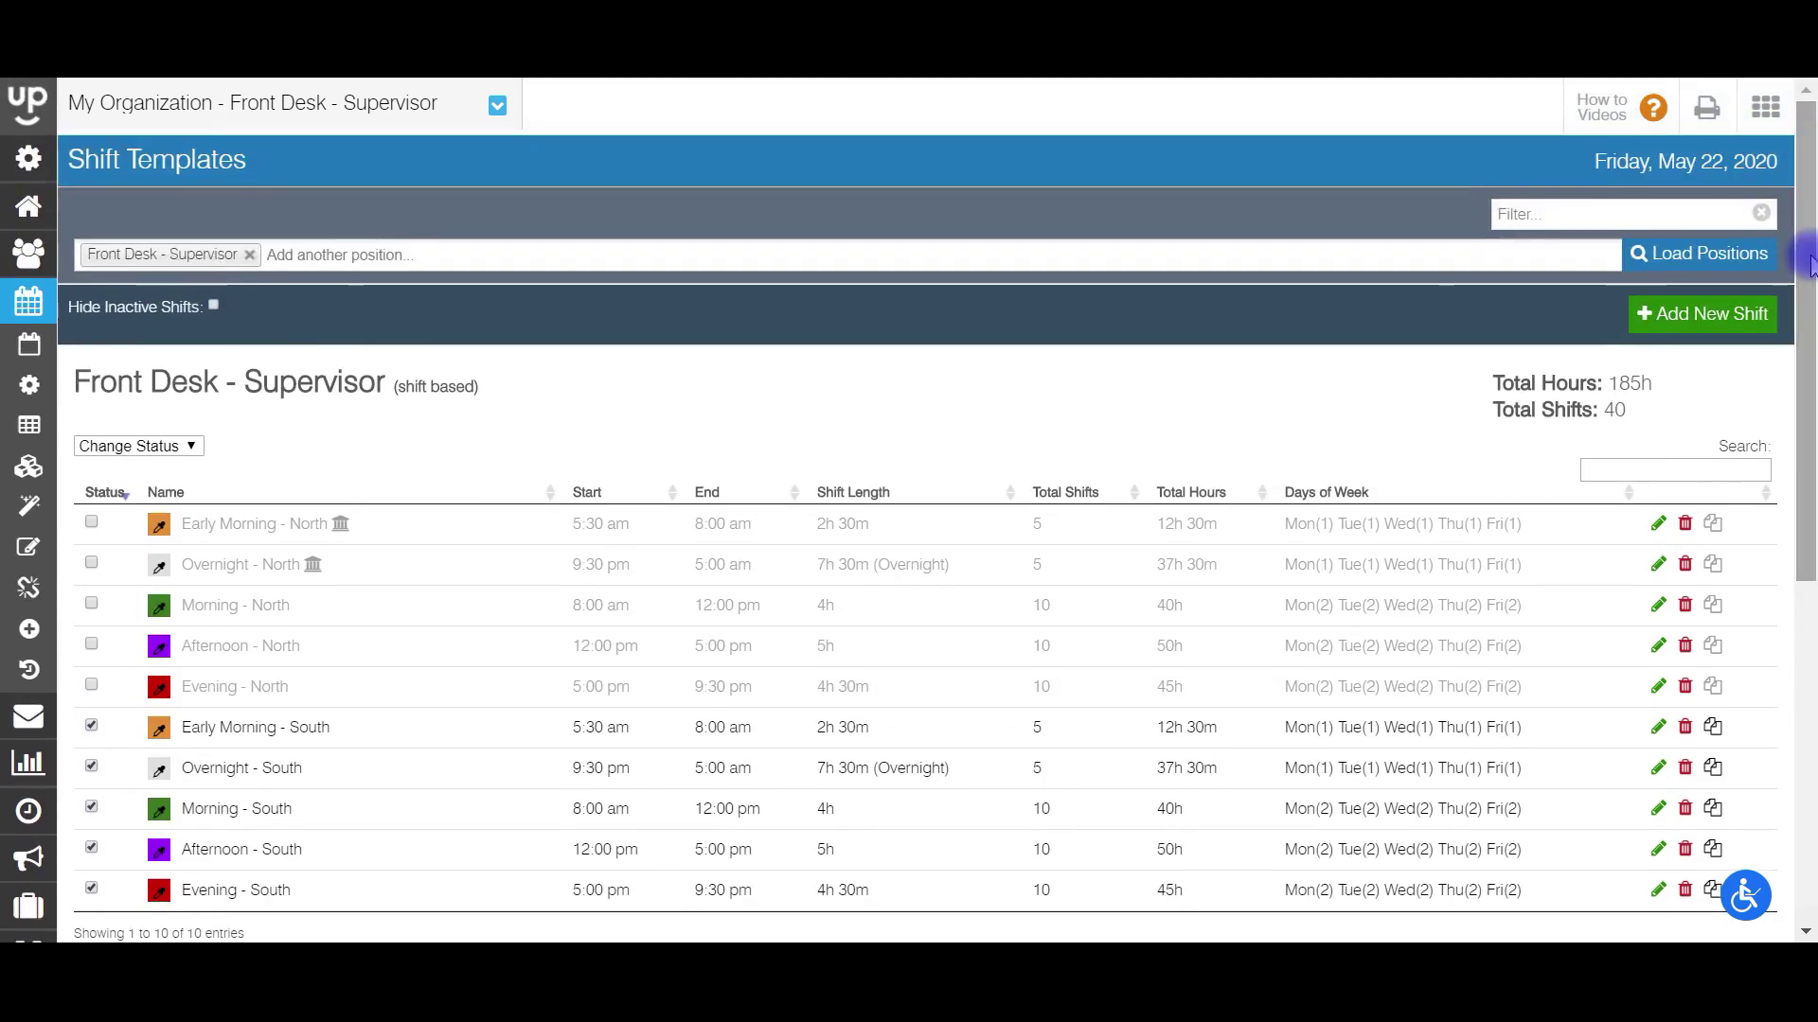
Activate all Front Desk - Supervisor shift templates at once with the bulk status change.
scroll(442, 660, "down", 1)
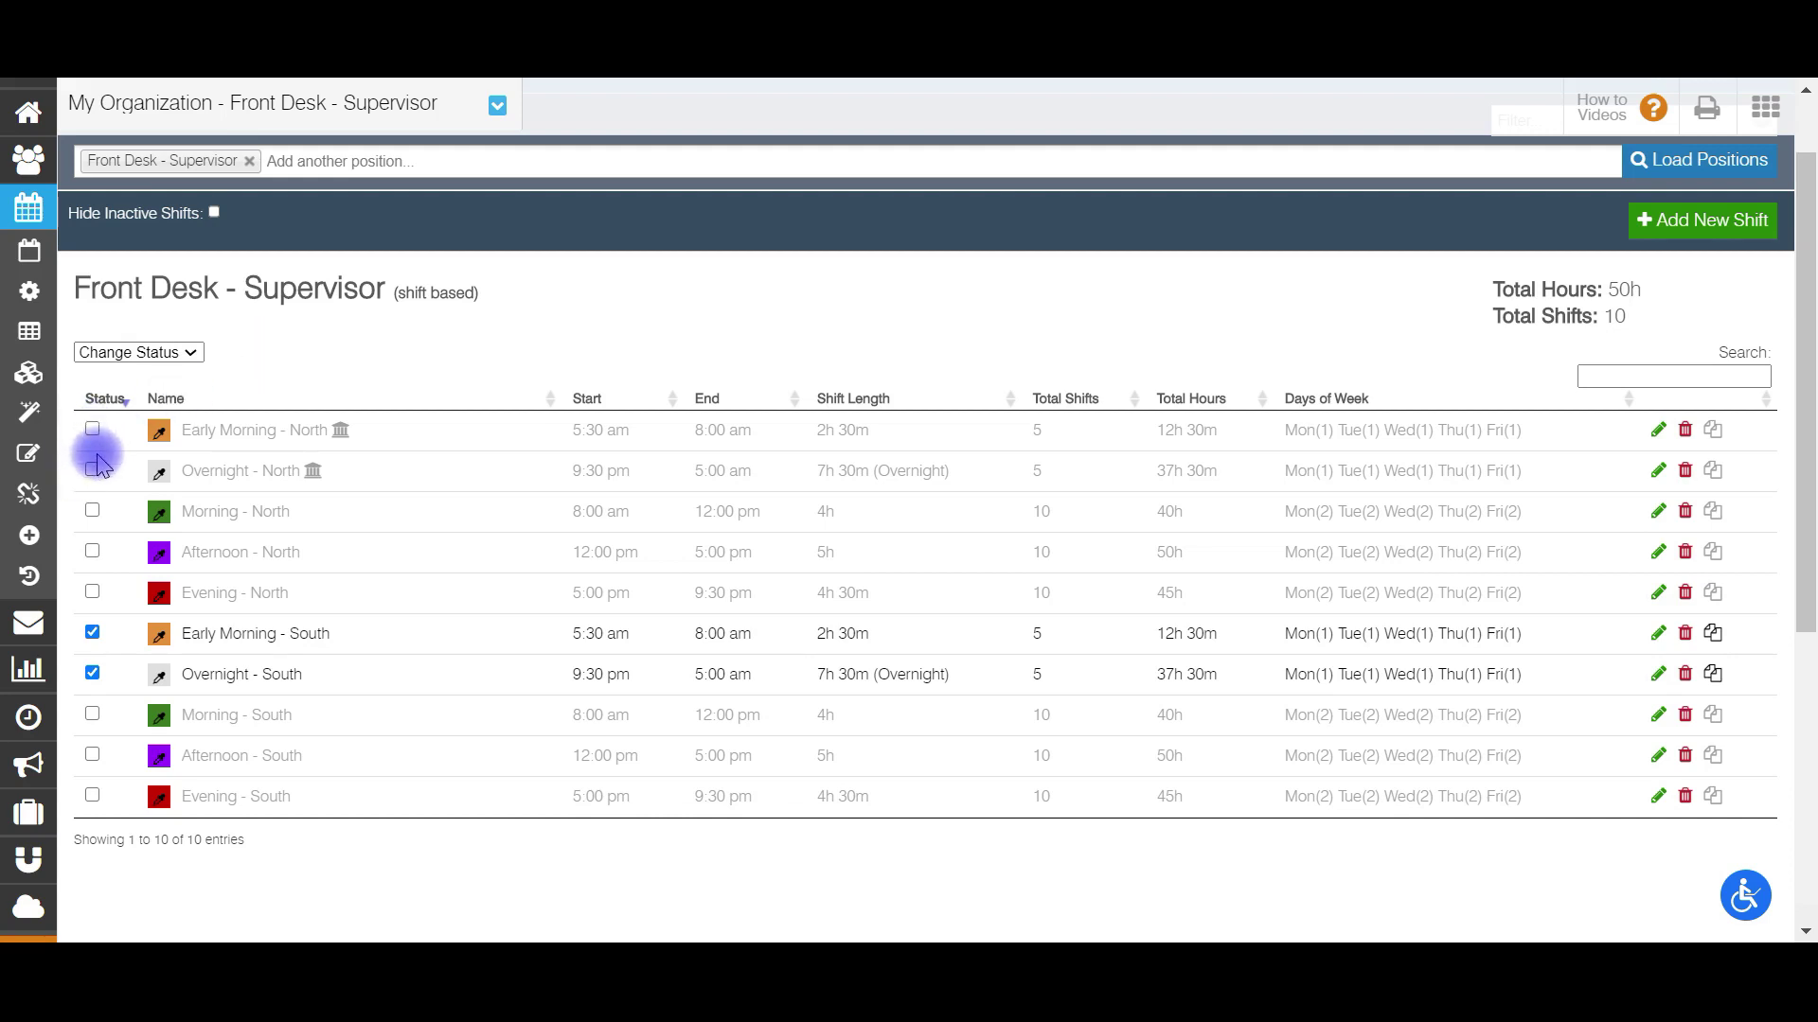
left_click(144, 352)
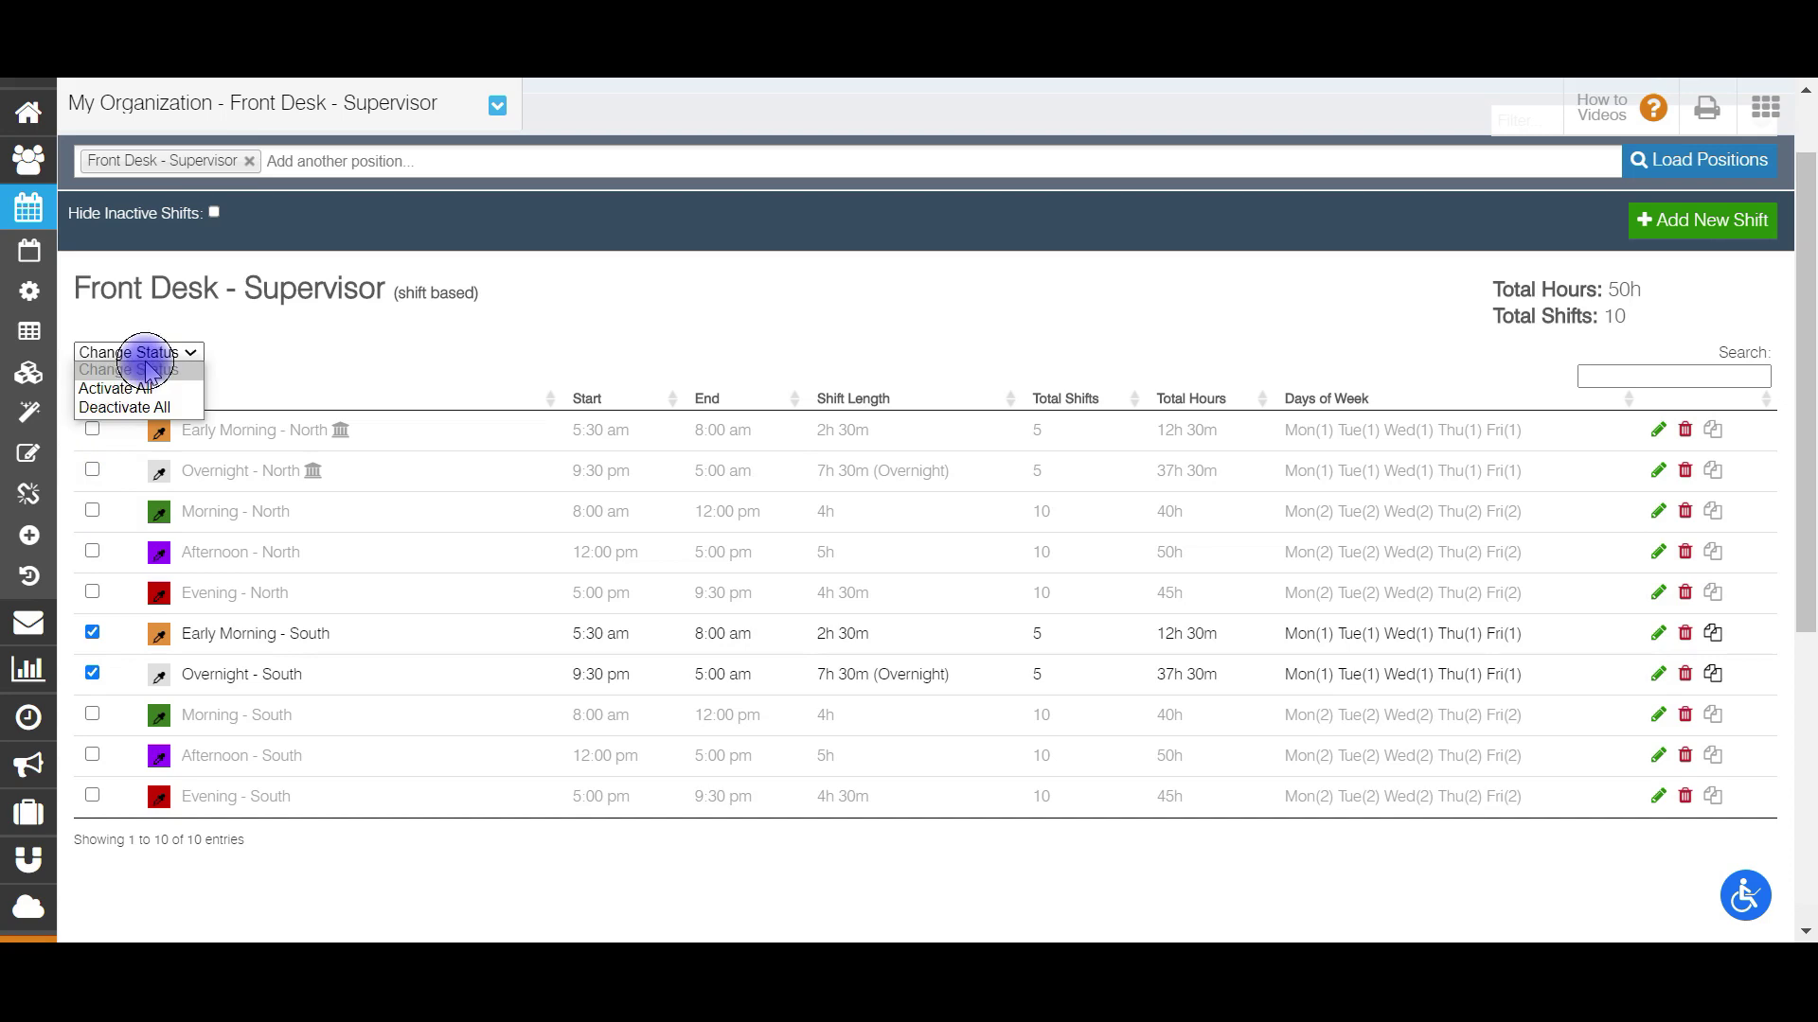
left_click(144, 390)
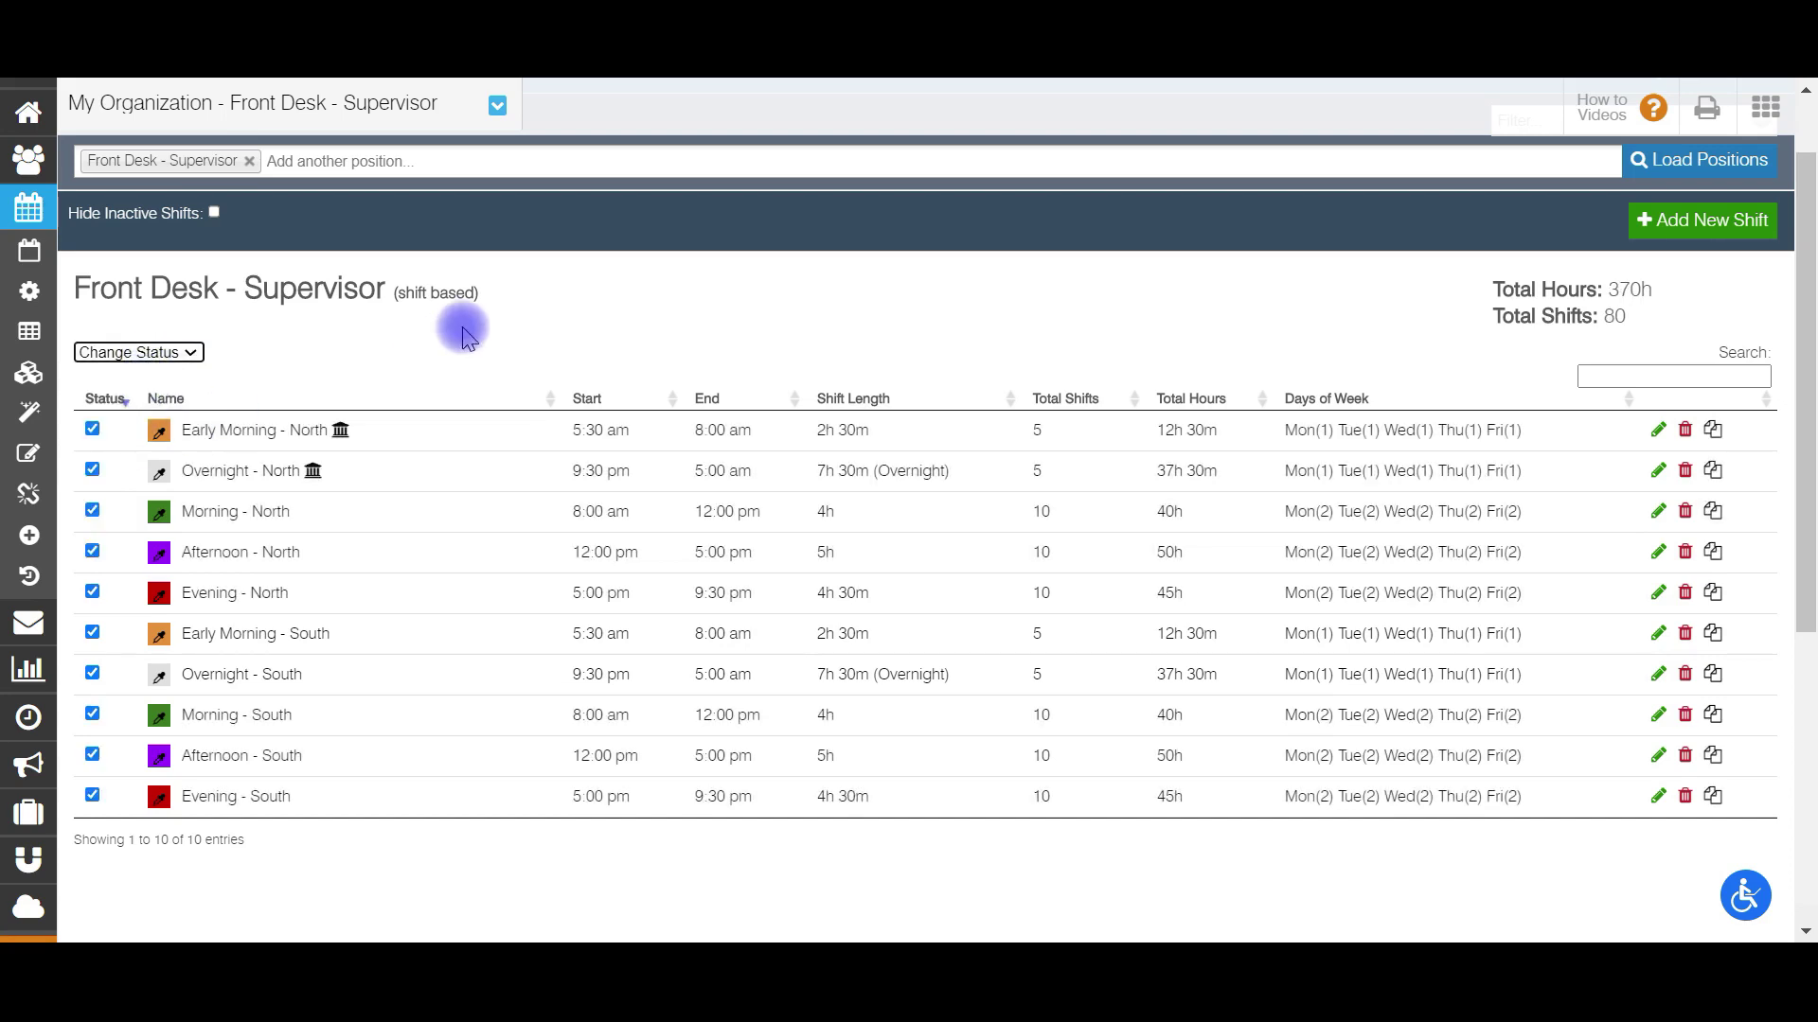
Deactivate the Morning - North and Afternoon - North templates individually, and reactivate both.
left_click(91, 510)
left_click(91, 550)
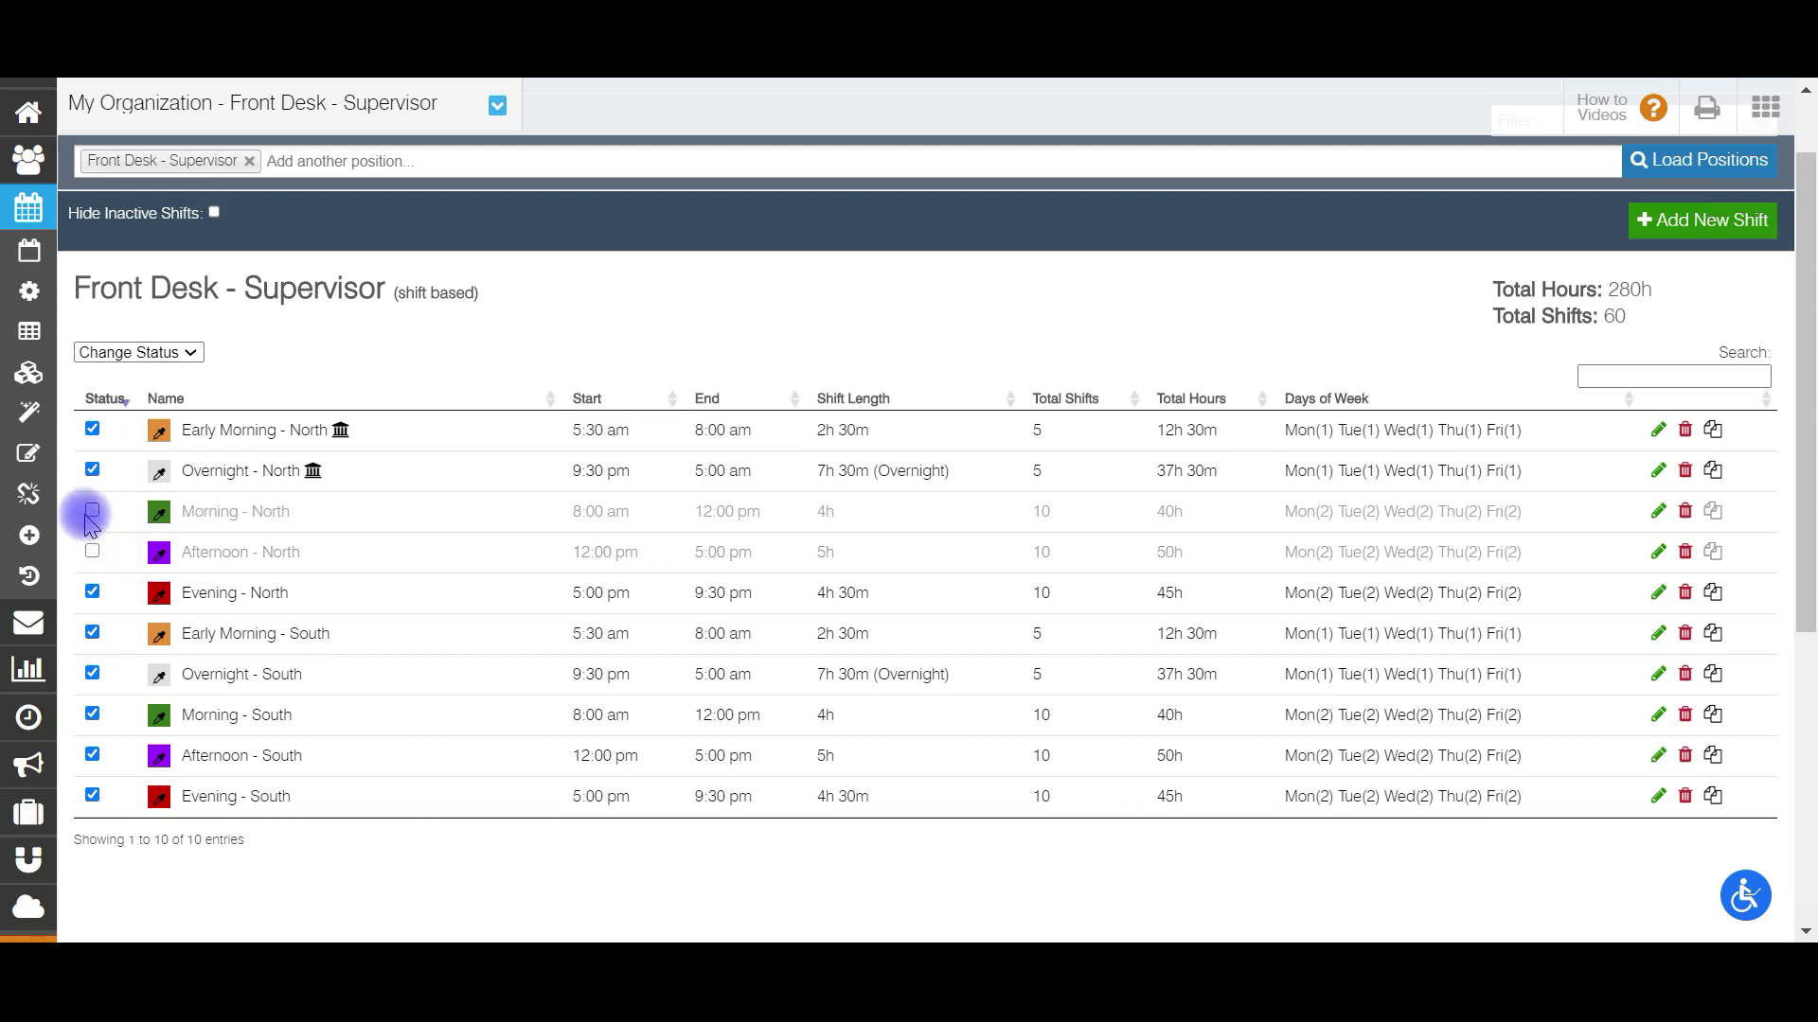
left_click(92, 512)
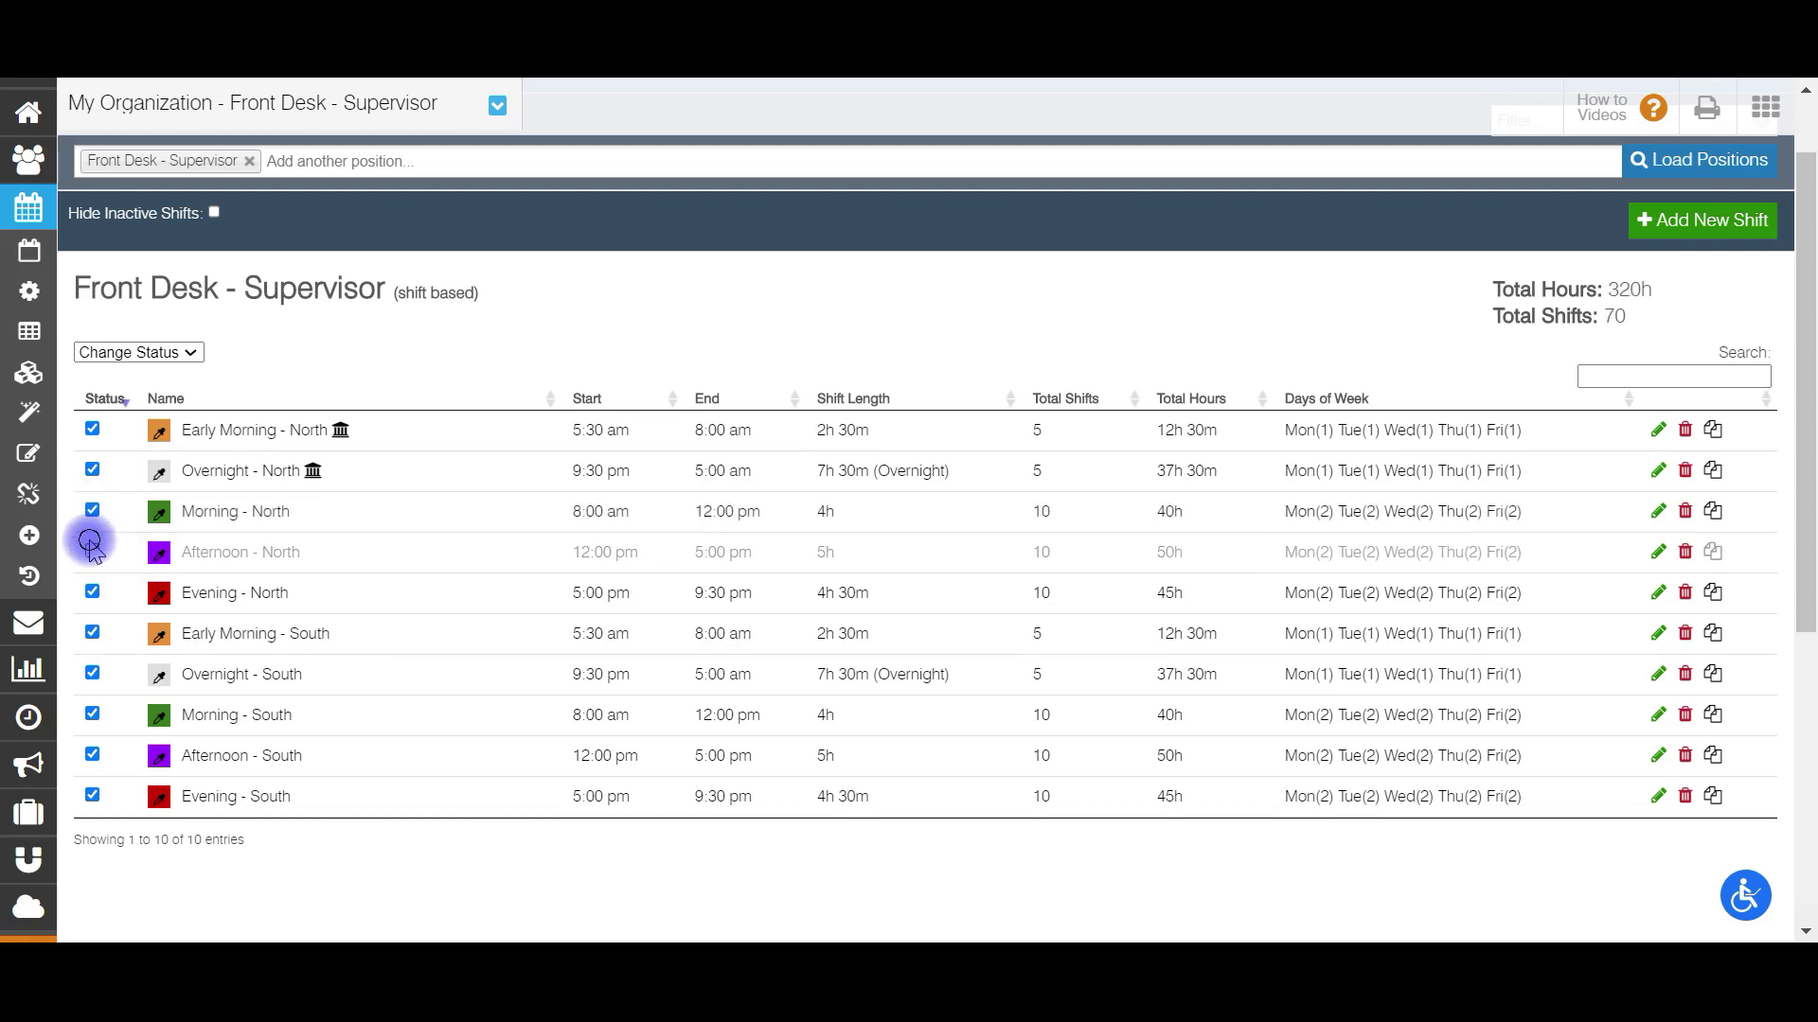
left_click(92, 553)
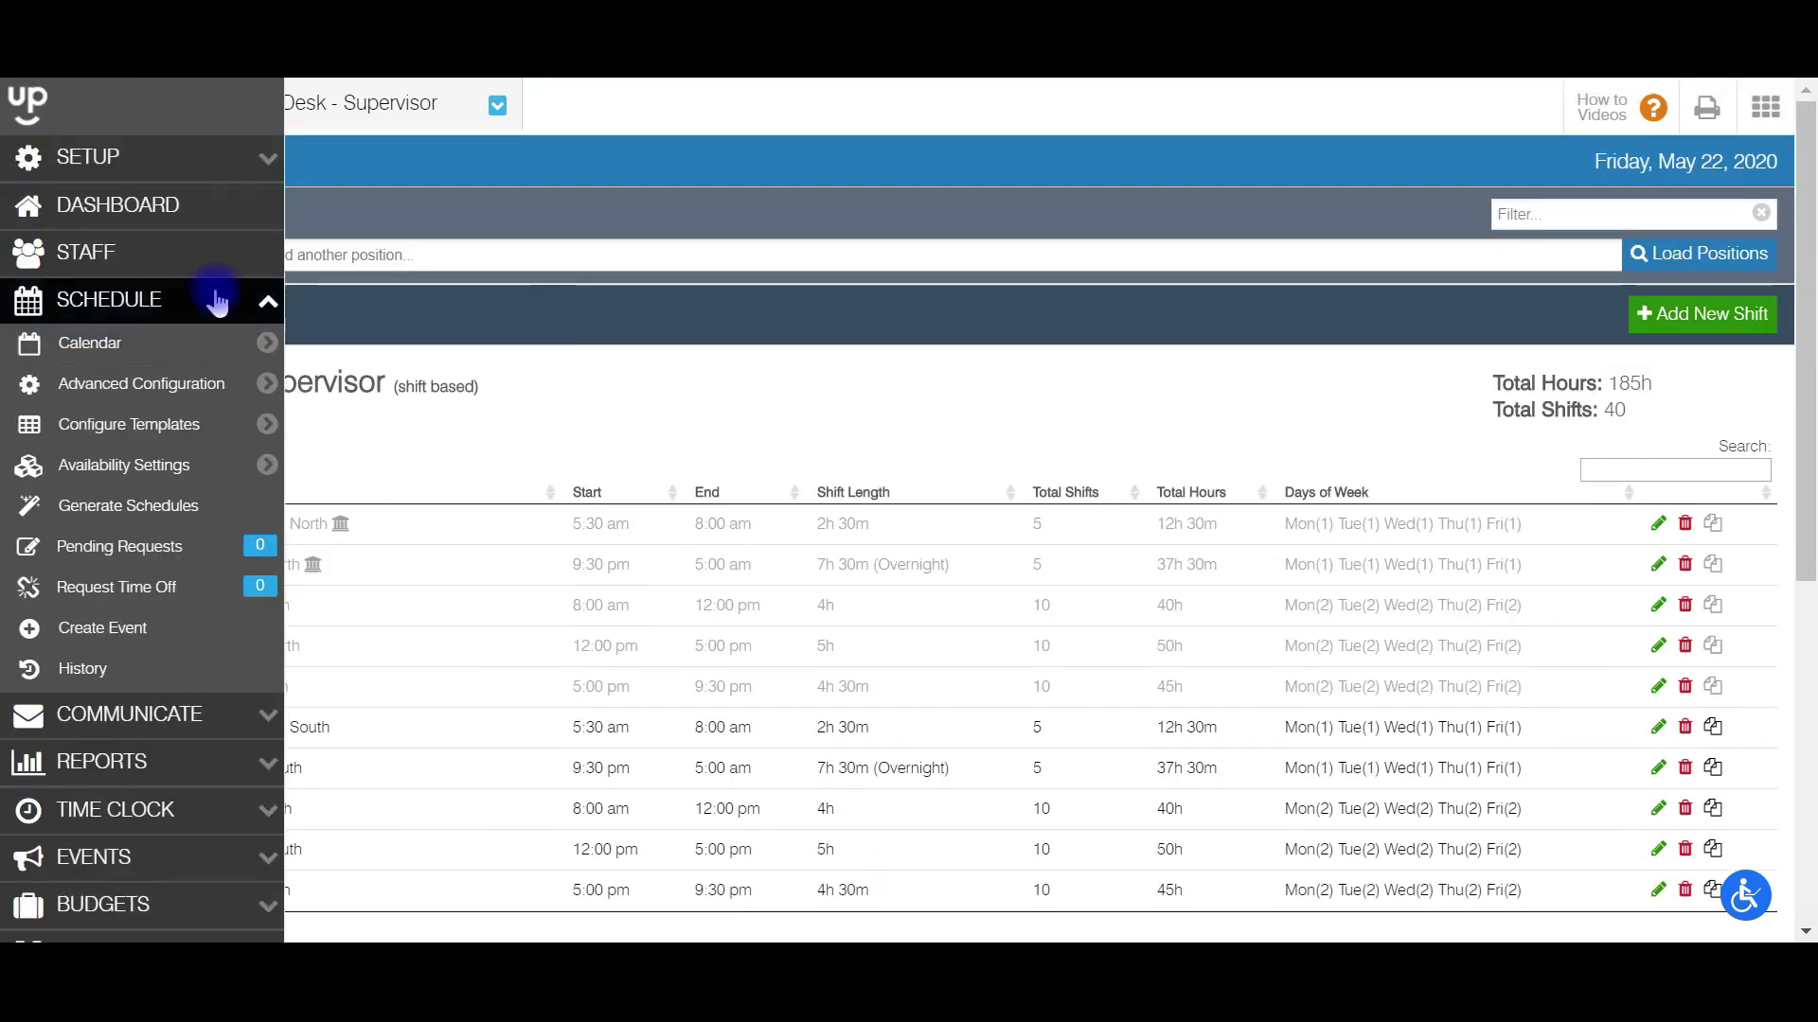
Open the Schedule Buffer settings from the advanced scheduling configuration.
mouse_move(117, 337)
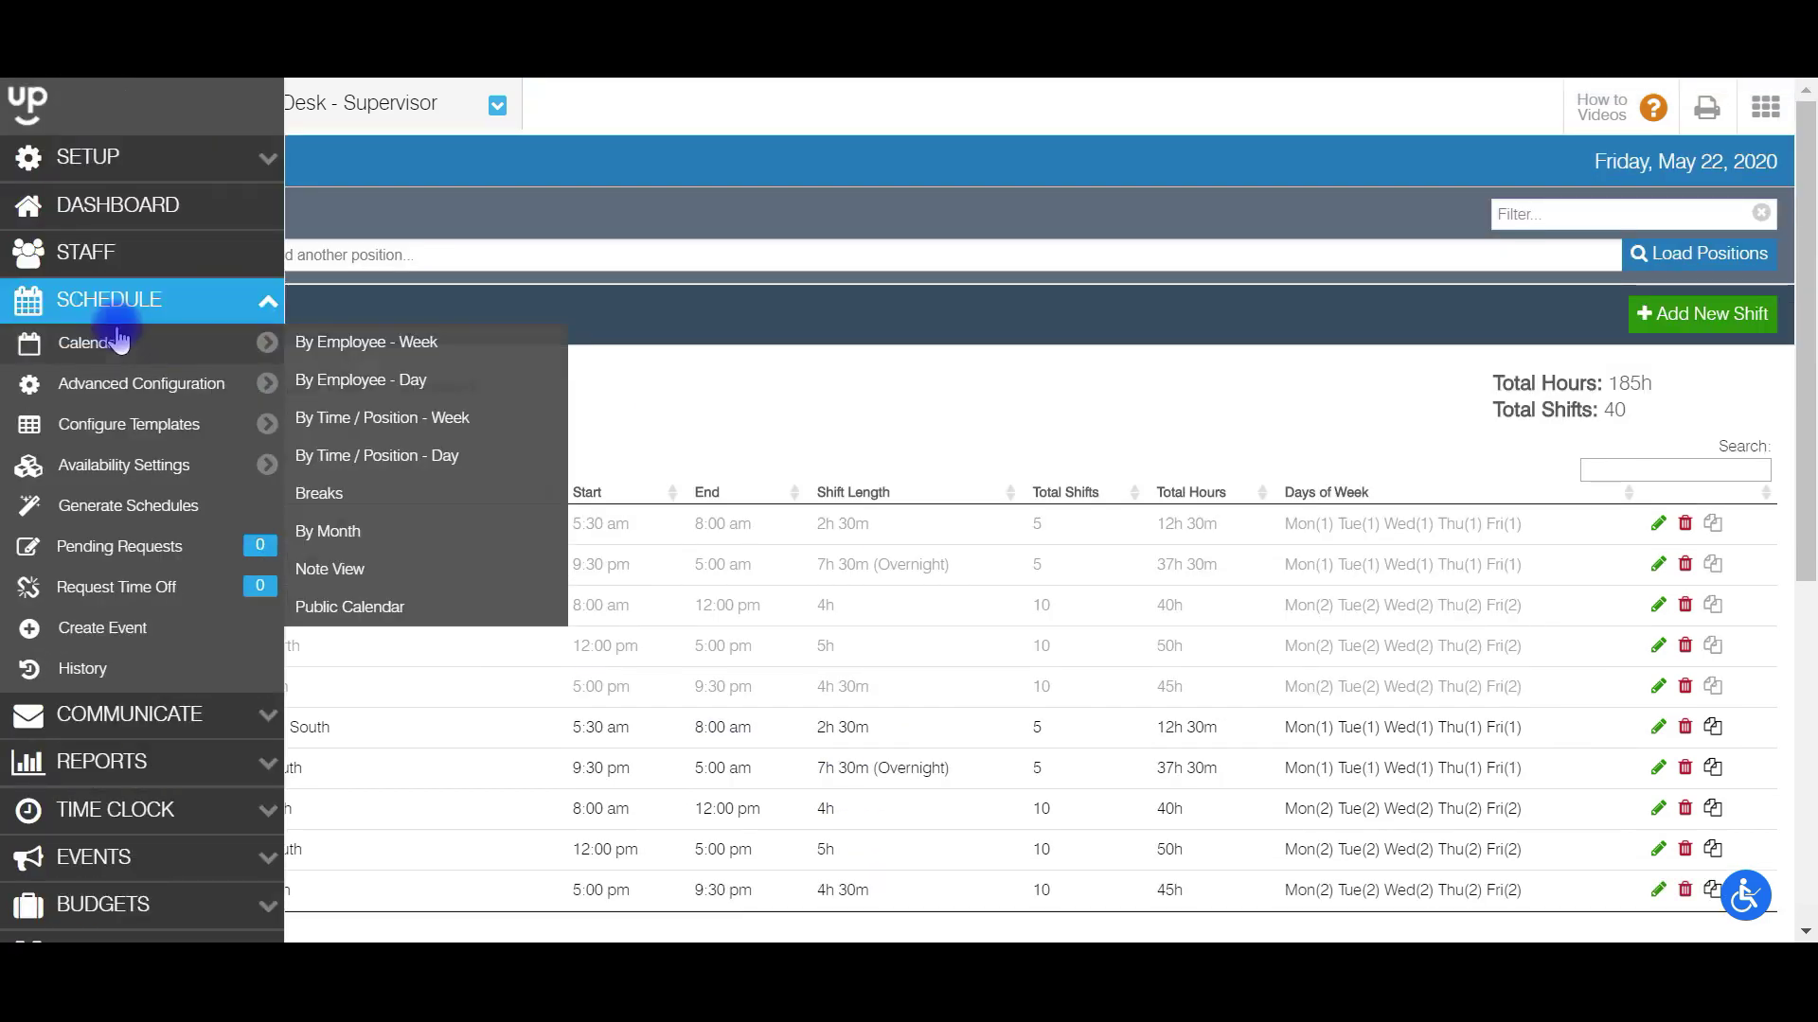
mouse_move(156, 402)
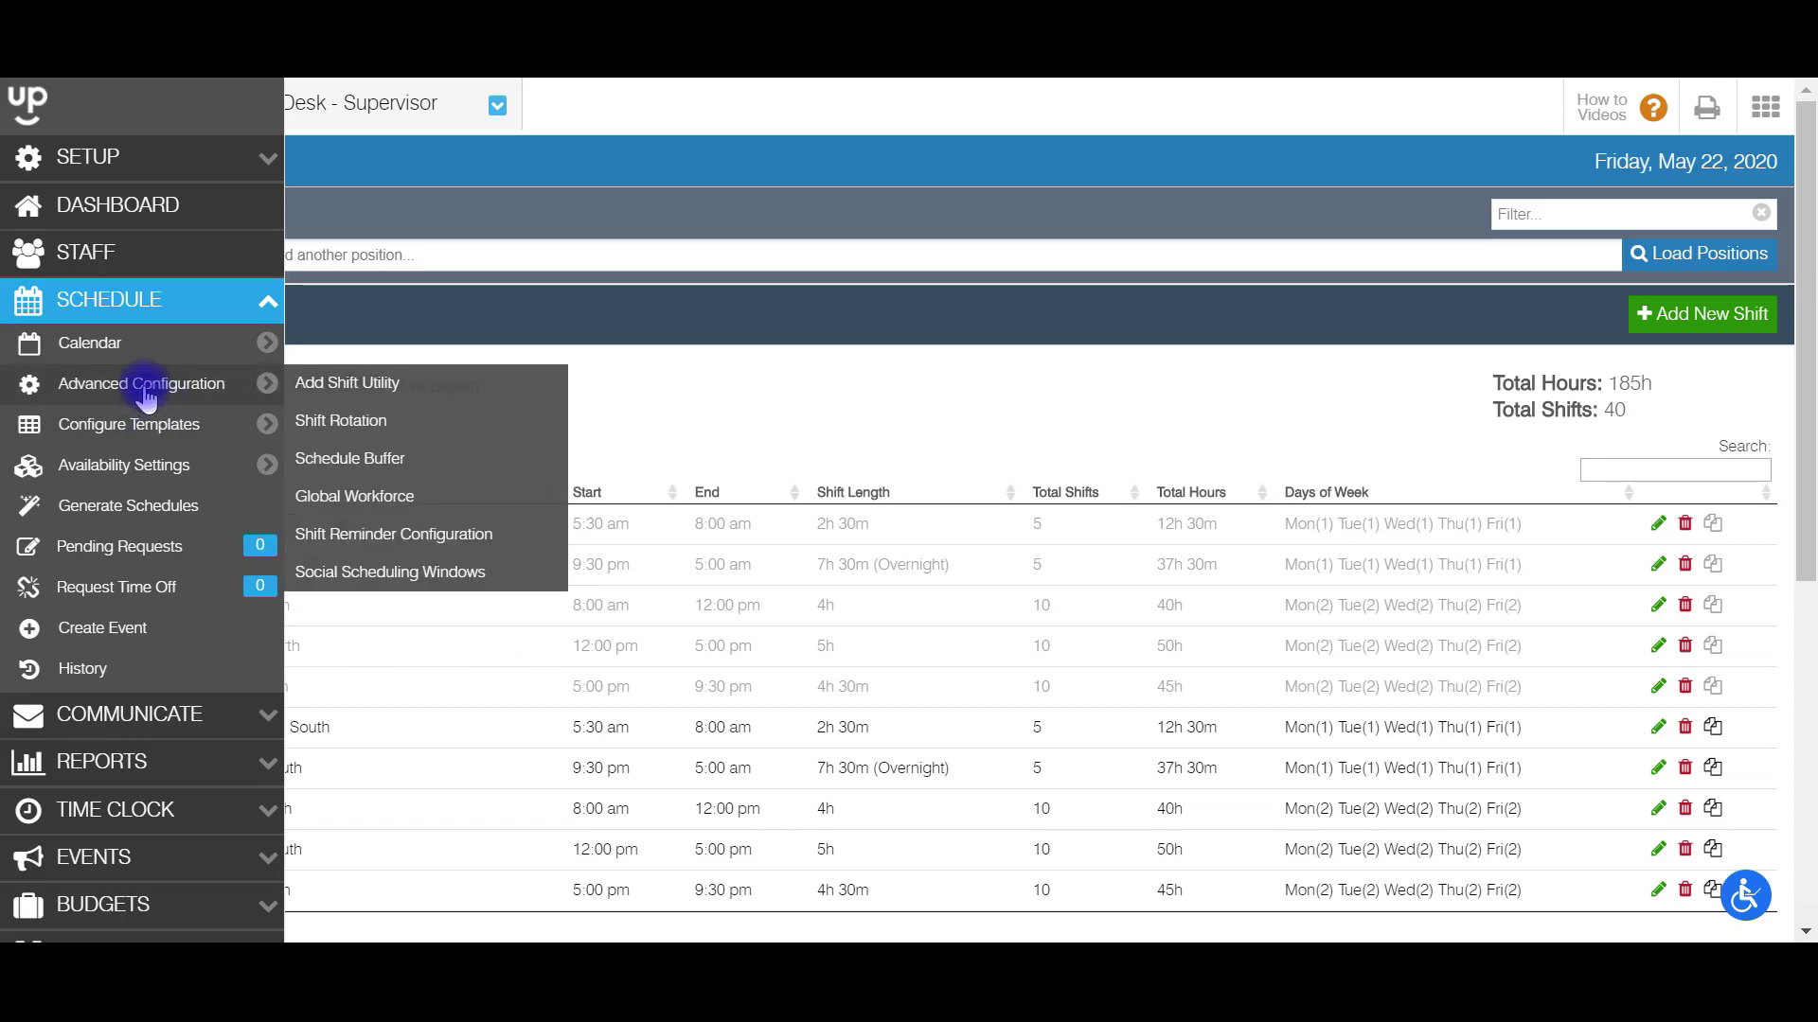
left_click(372, 458)
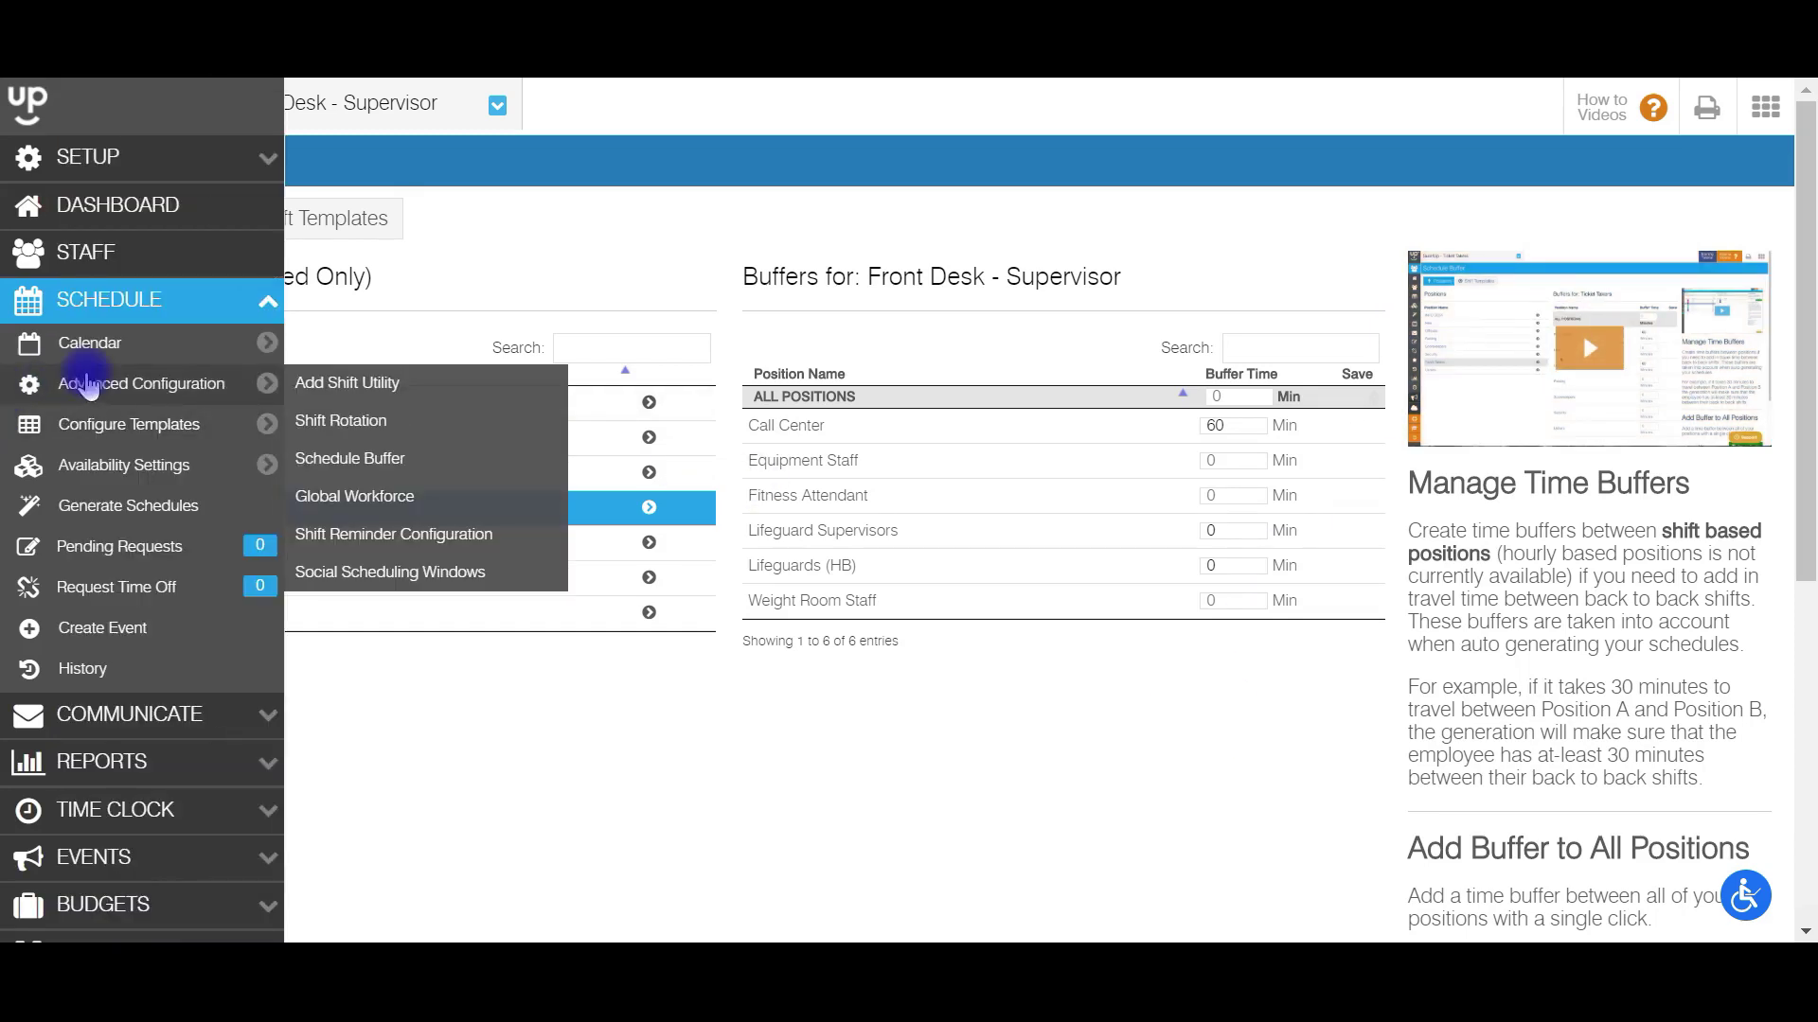
Return to the shift templates and deactivate Early Morning - North and Overnight - North.
left_click(322, 437)
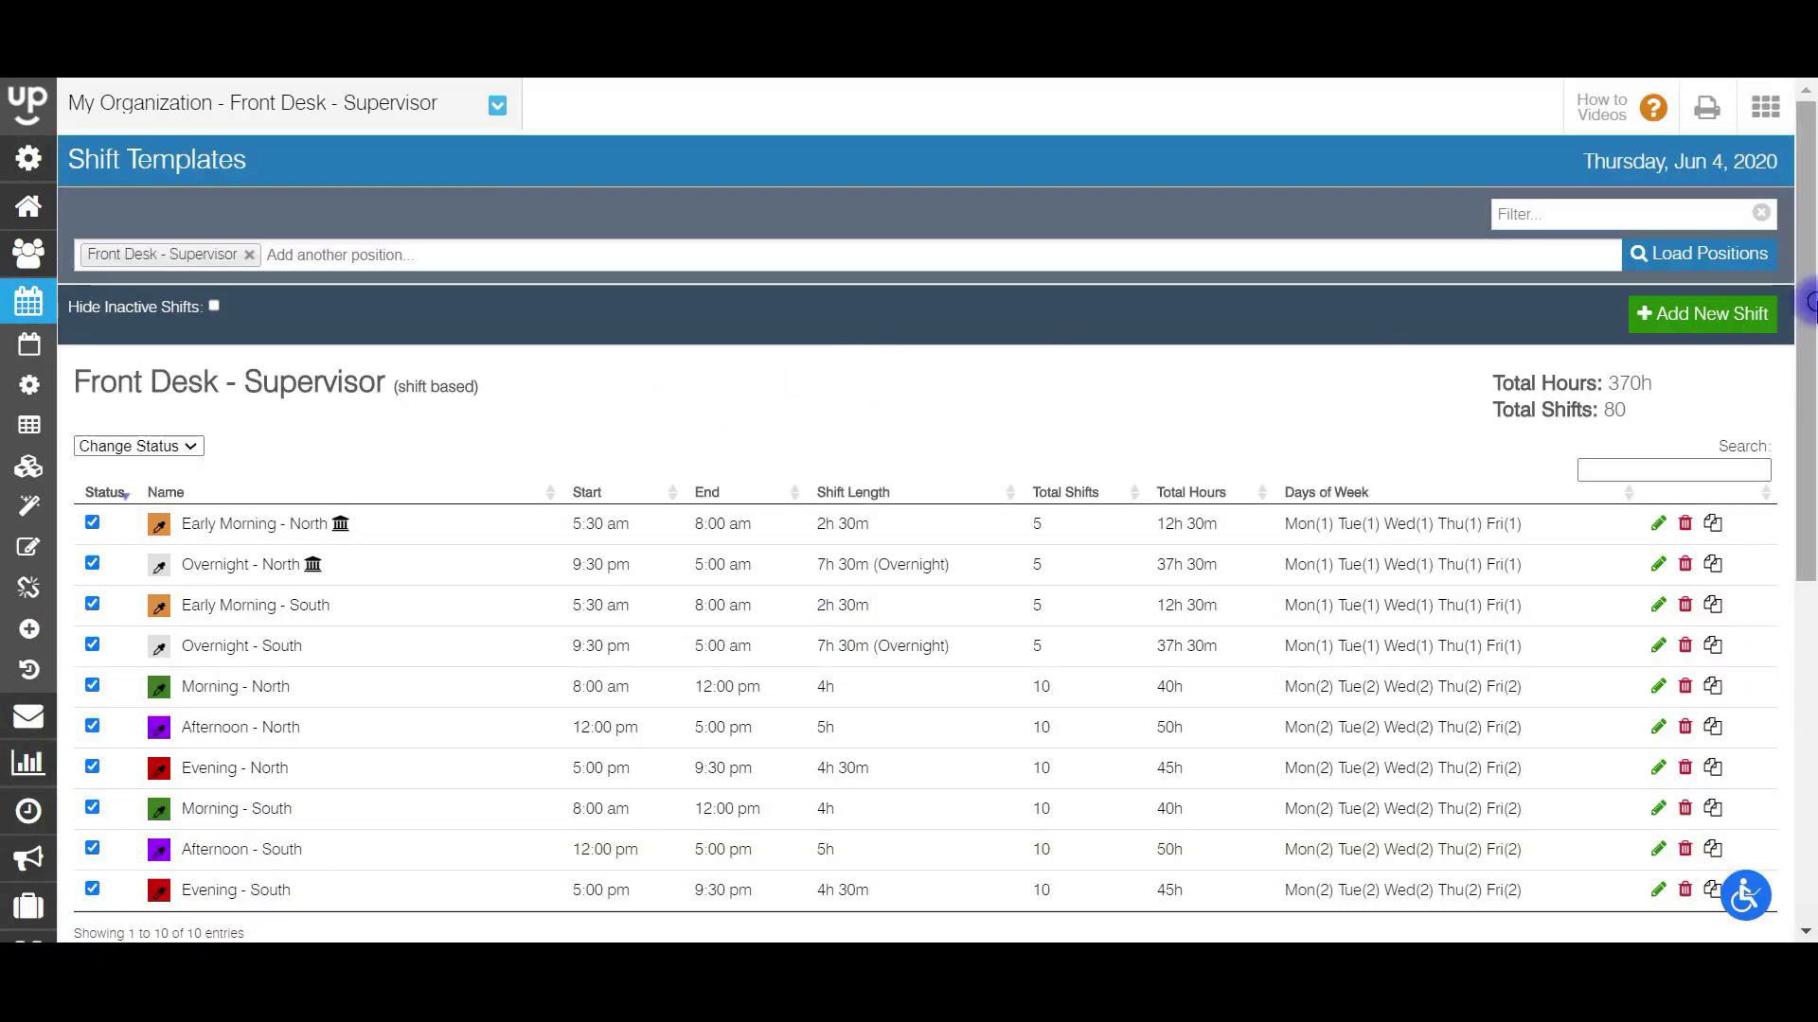
scroll(1810, 303, "down", 2)
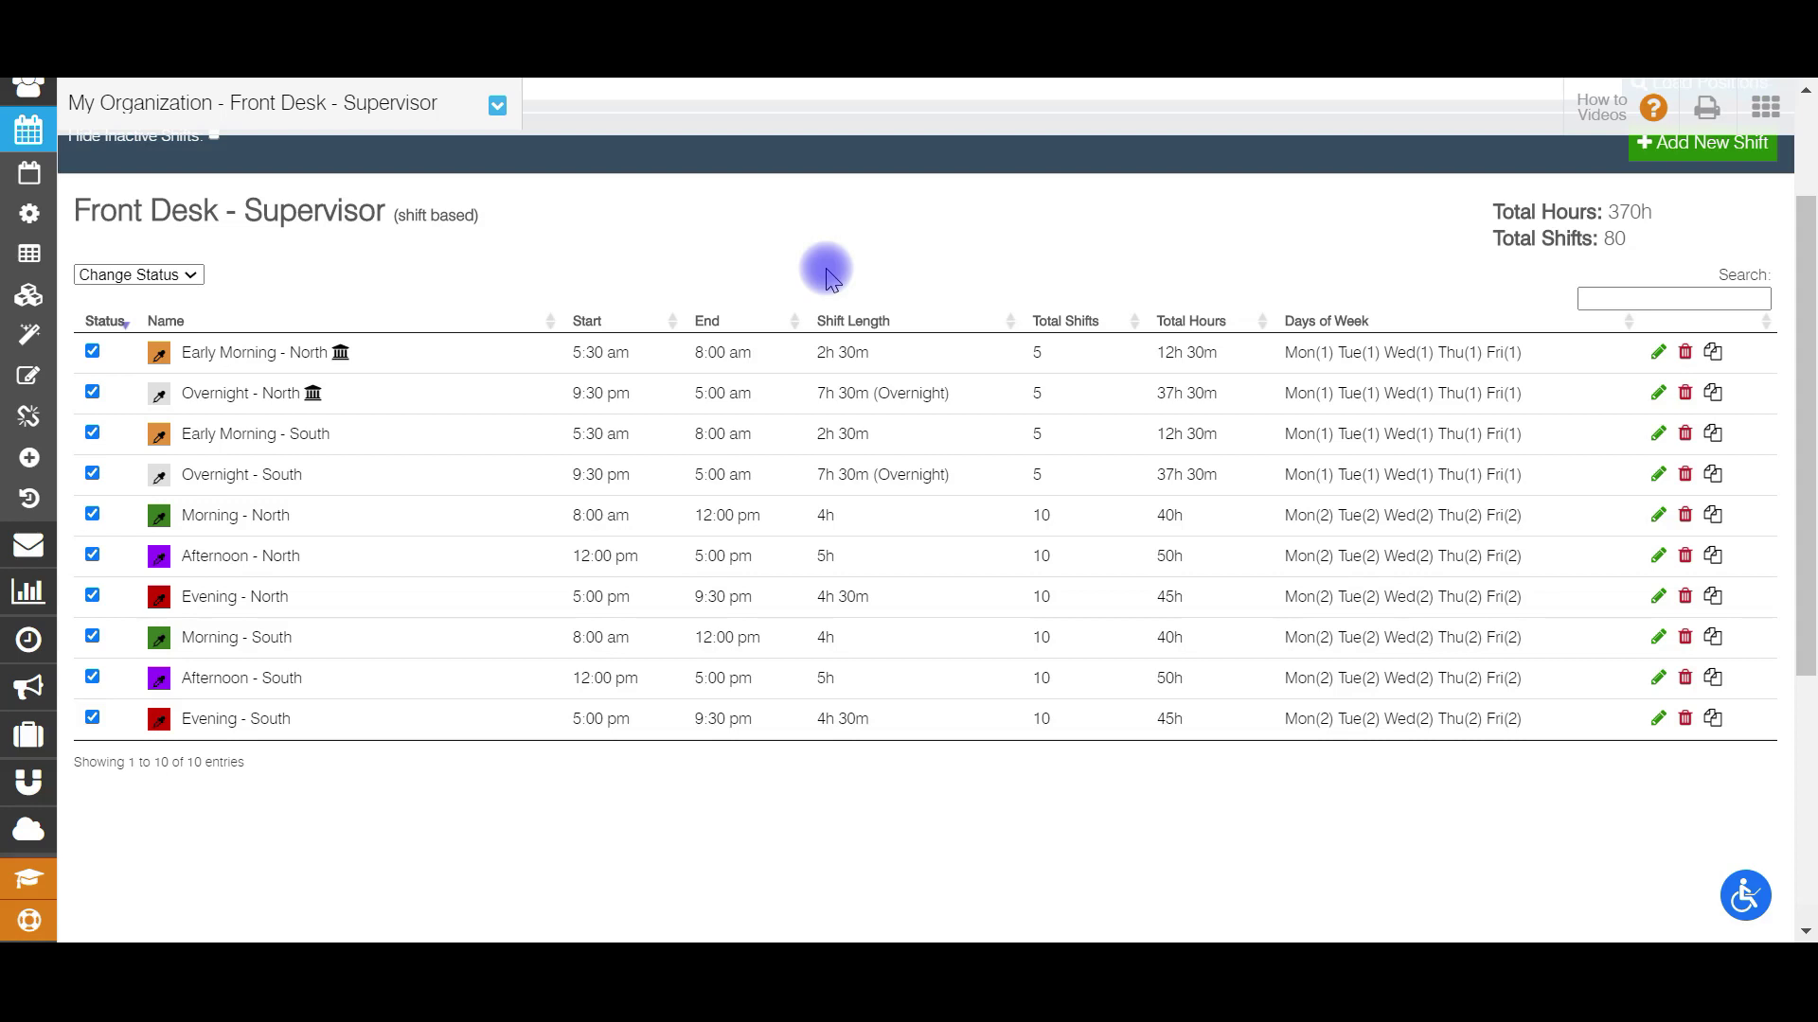
left_click(91, 351)
left_click(92, 392)
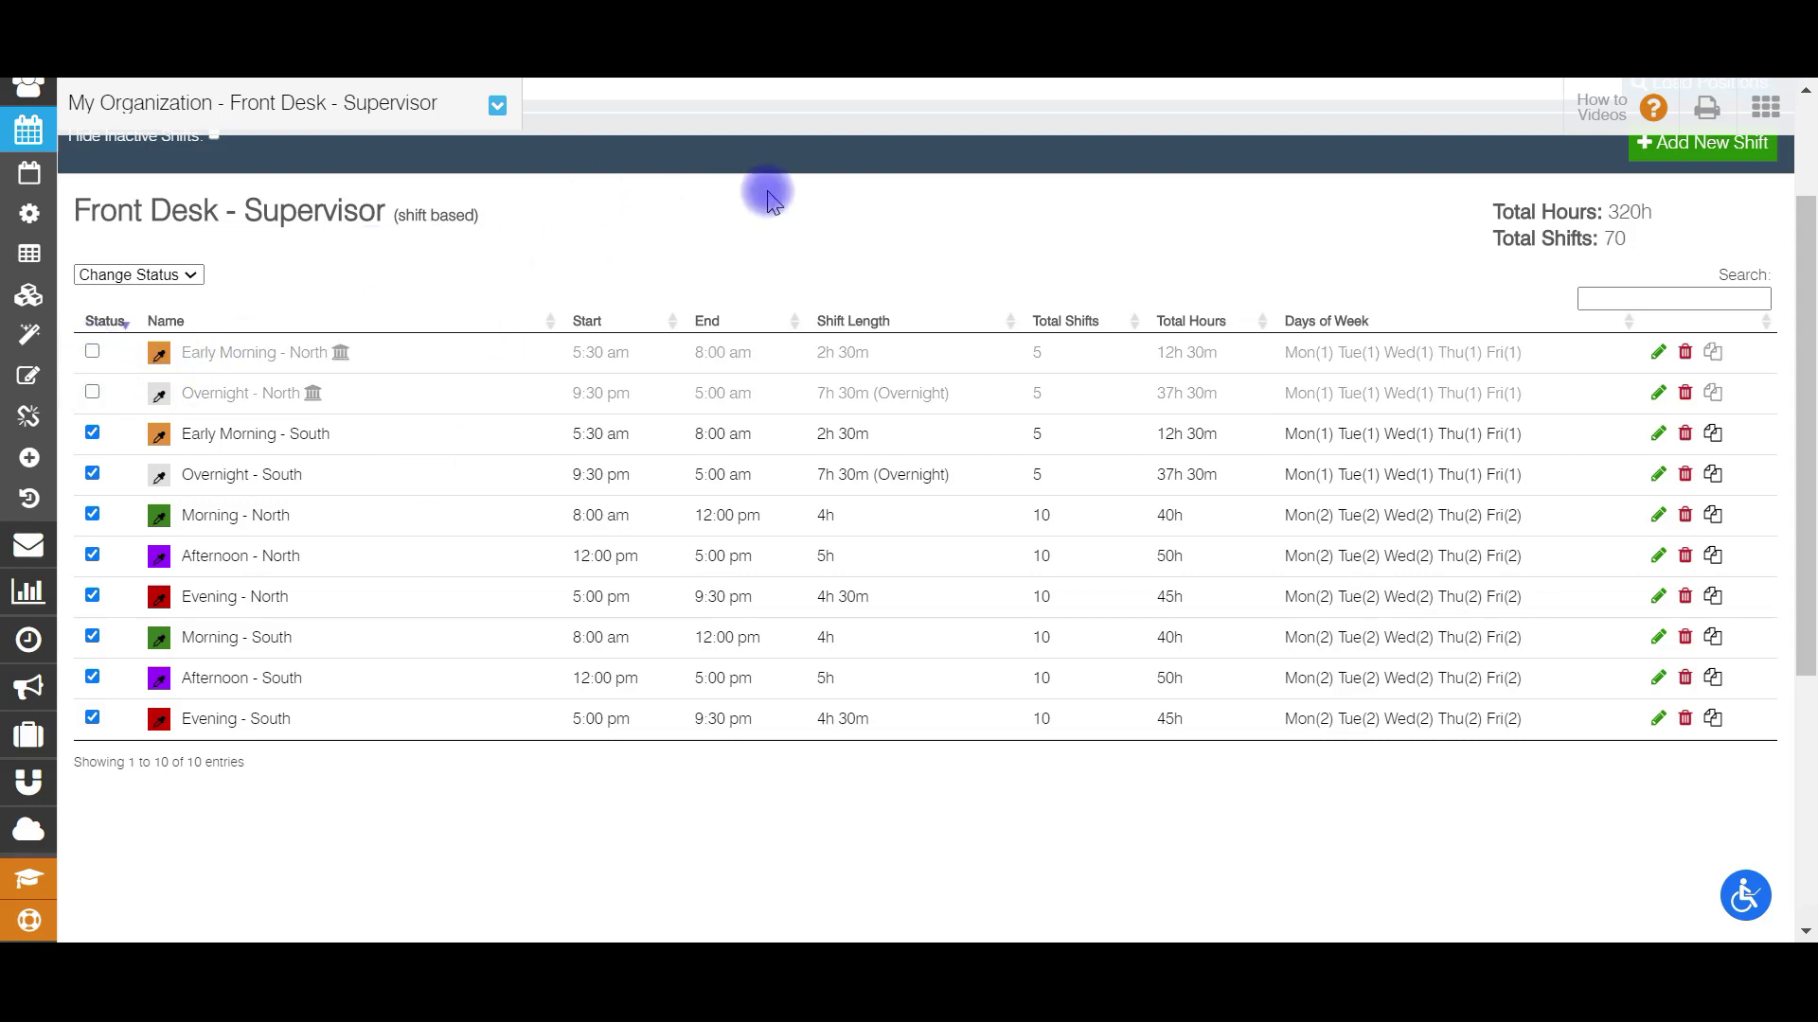